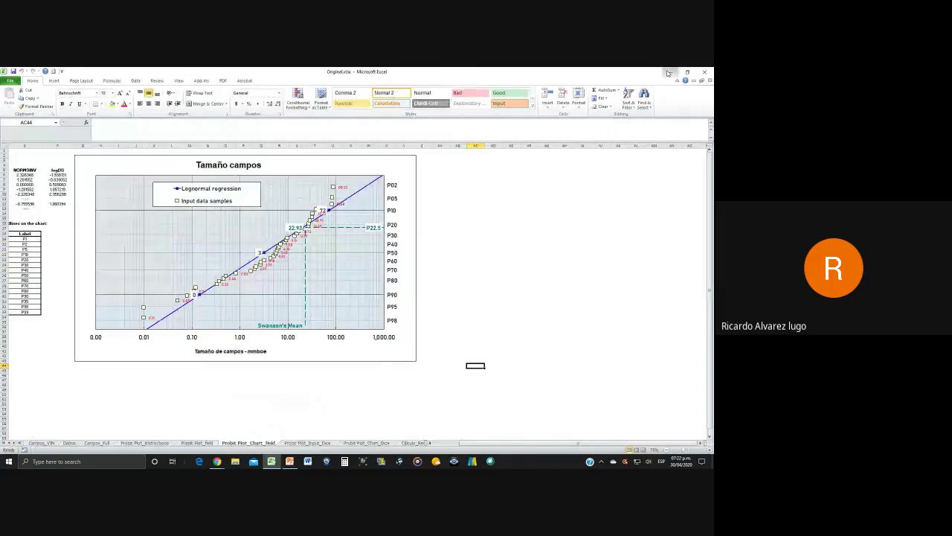
# - Decline reopening the Participant.xlsx workbook and show the Campos_VIM sheet of Original.xlsx
pyautogui.click(667, 73)
pyautogui.click(667, 74)
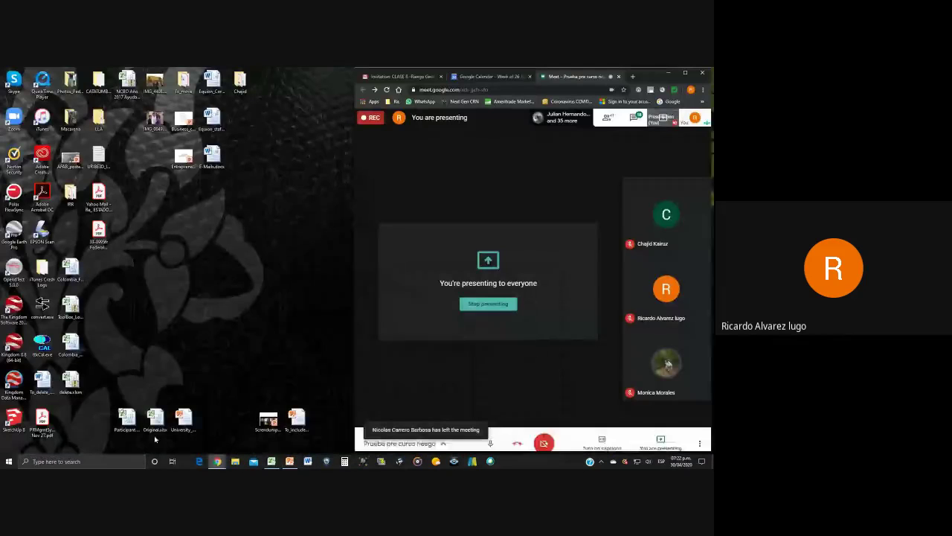
pyautogui.click(131, 423)
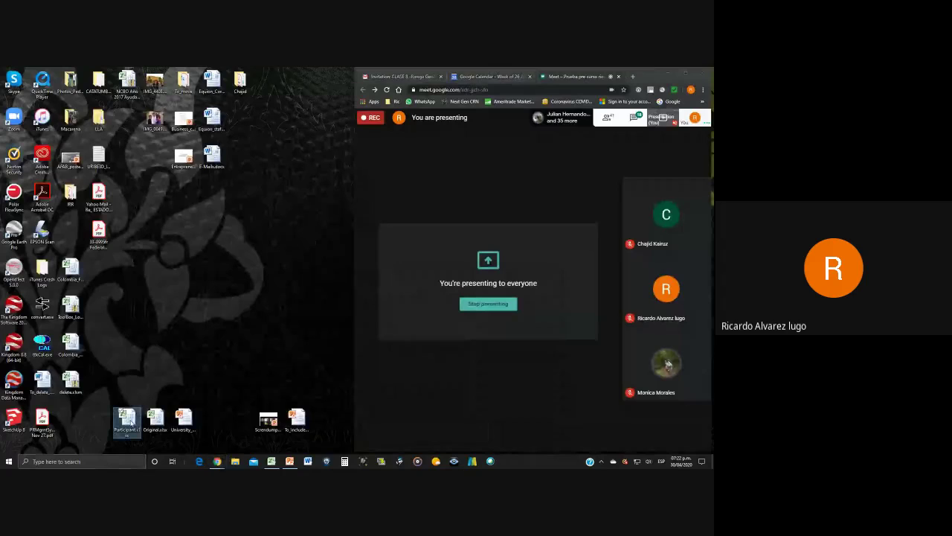
pyautogui.doubleClick(131, 423)
pyautogui.click(374, 284)
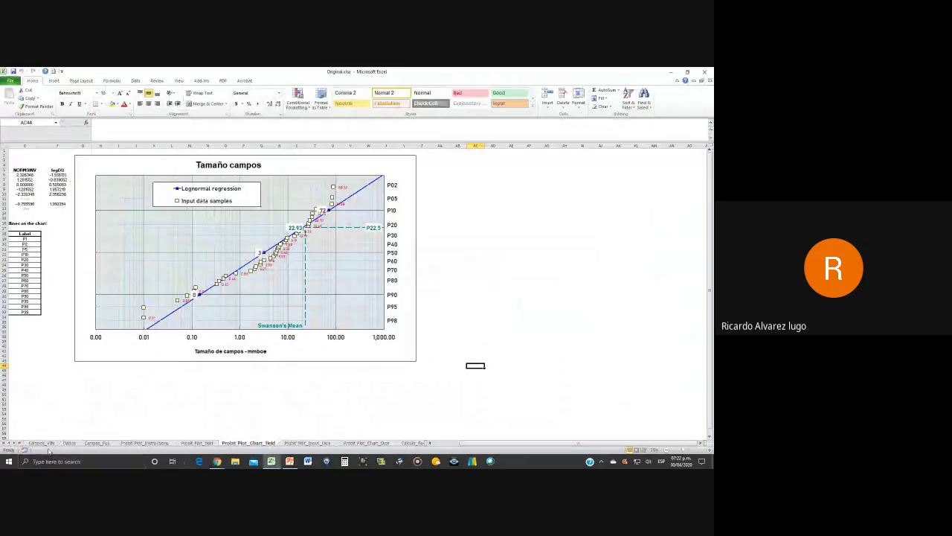
pyautogui.click(39, 443)
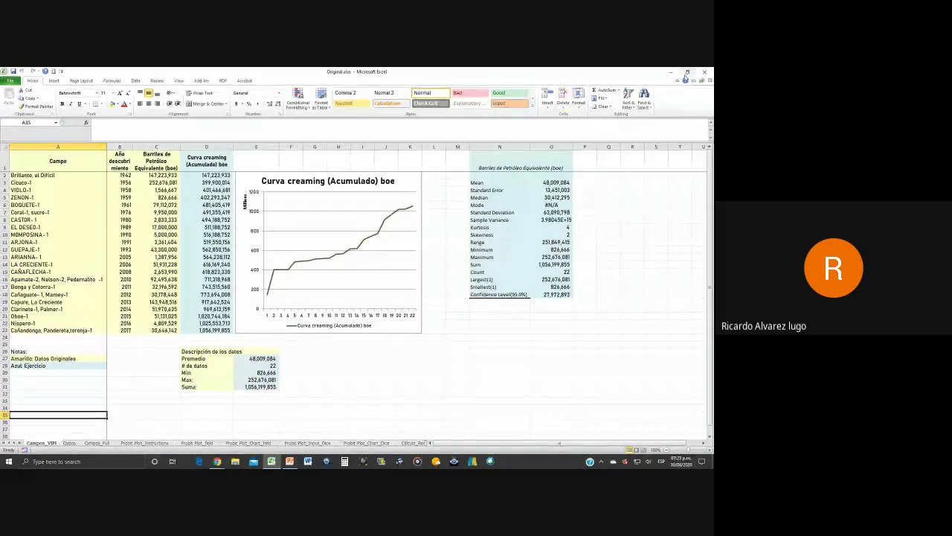
pyautogui.click(670, 71)
pyautogui.doubleClick(126, 428)
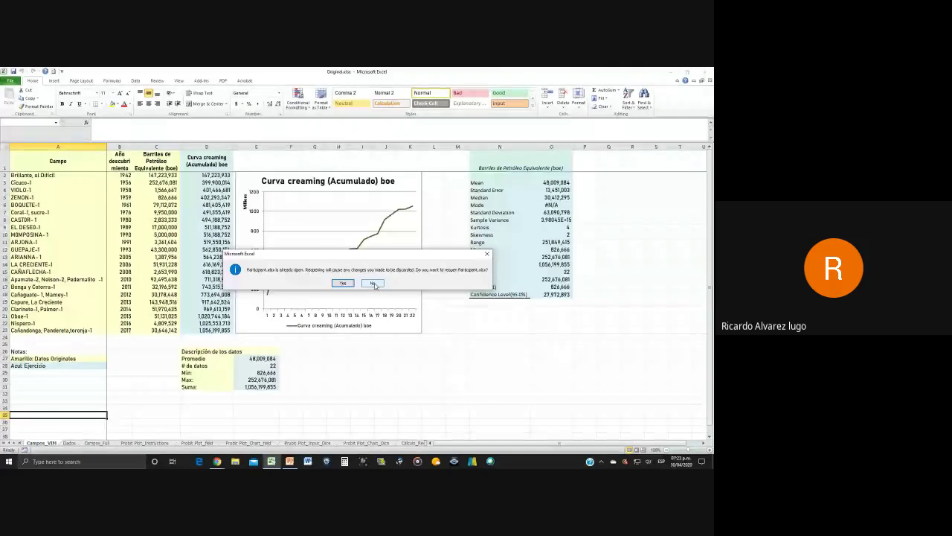
pyautogui.click(374, 284)
pyautogui.click(670, 73)
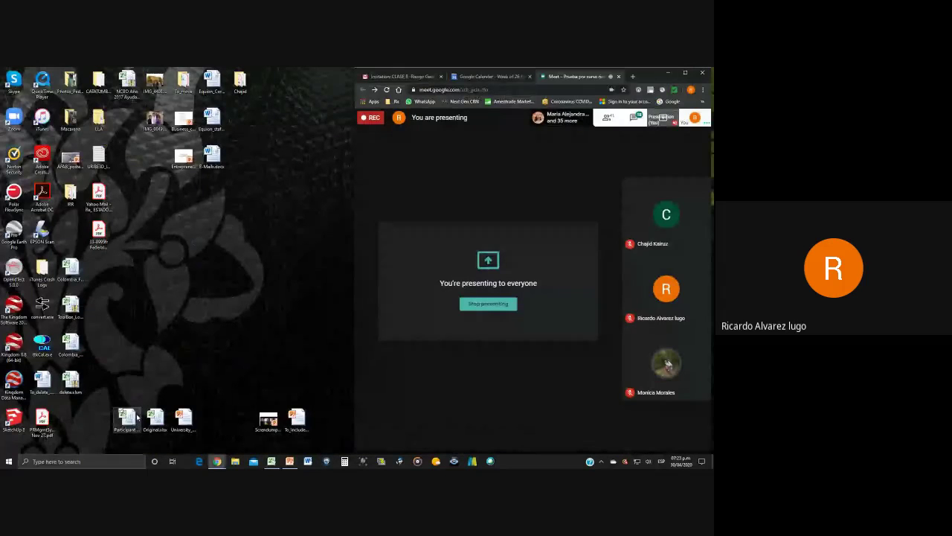
pyautogui.click(125, 421)
pyautogui.doubleClick(124, 418)
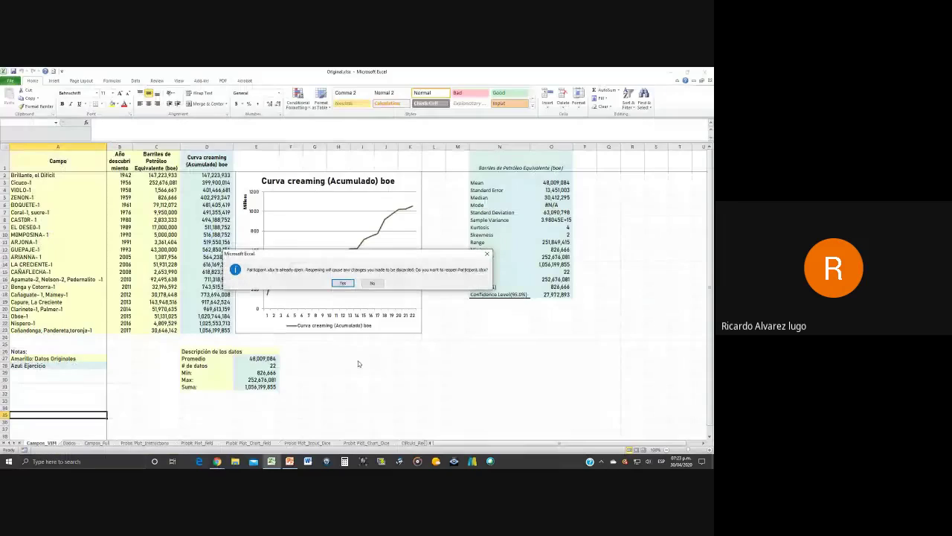
pyautogui.click(374, 283)
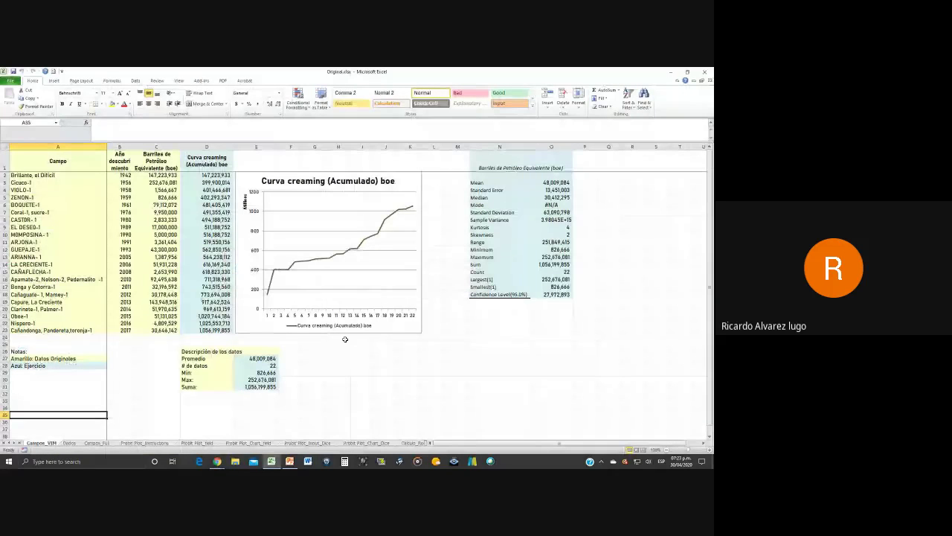
# - Clear the contents of cells E27:E31 in the Descripción de los datos table
pyautogui.moveTo(259, 358); pyautogui.dragTo(253, 392)
pyautogui.rightClick(254, 383)
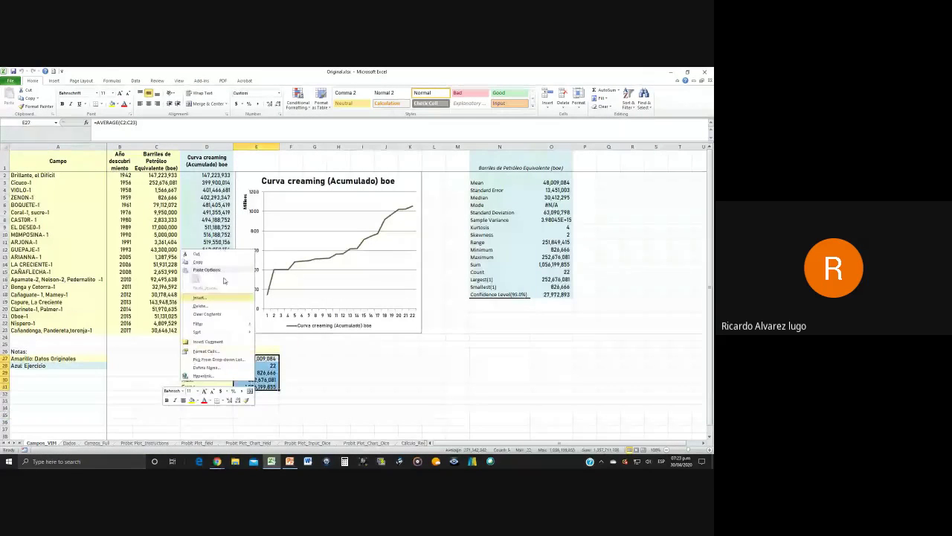
pyautogui.click(226, 314)
# - Clear the statistic values in O2:O18, beside the Mean to Confidence Level labels
pyautogui.moveTo(477, 173); pyautogui.dragTo(556, 261)
pyautogui.moveTo(551, 176); pyautogui.dragTo(559, 292)
pyautogui.rightClick(559, 290)
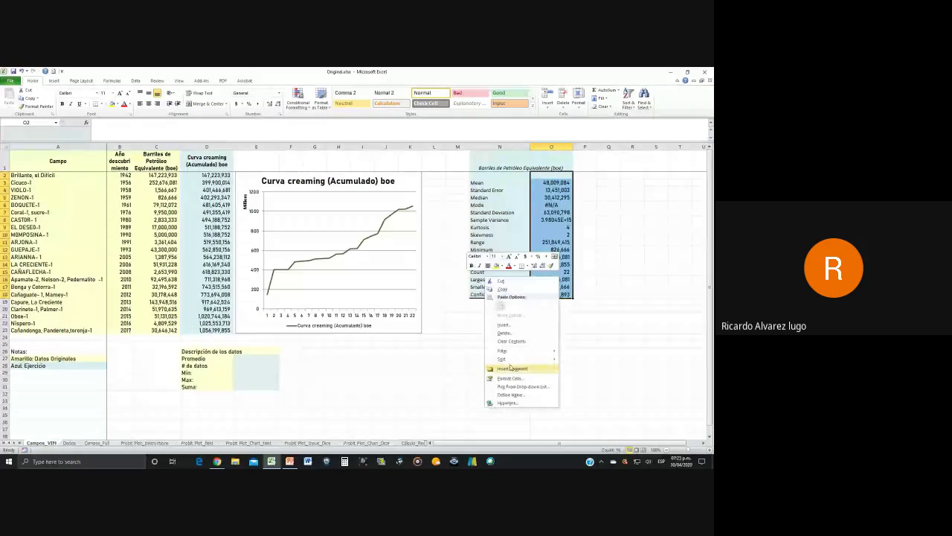
pyautogui.click(517, 341)
pyautogui.click(584, 336)
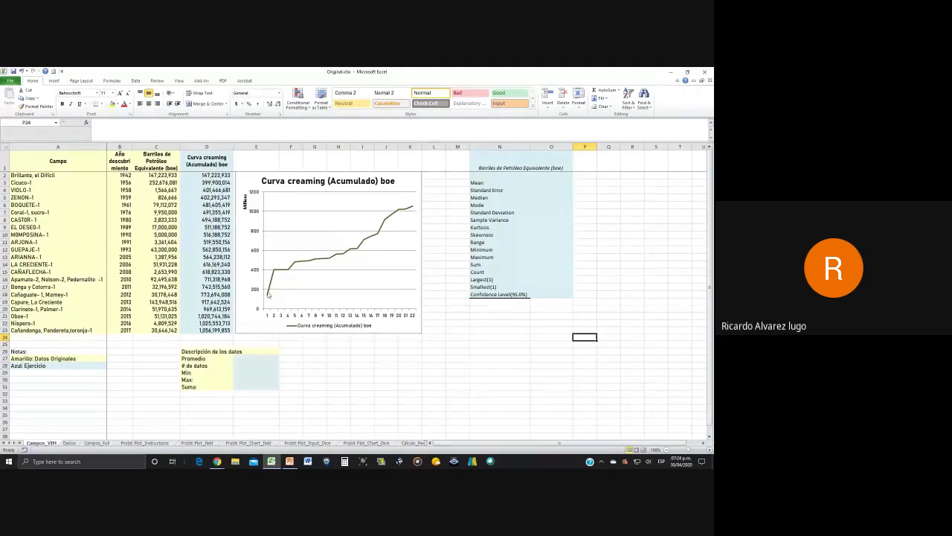
# - Examine the creaming curve chart, the table's column headers and the cumulative formulas in column D down to row 6
pyautogui.moveTo(269, 296)
pyautogui.click(84, 157)
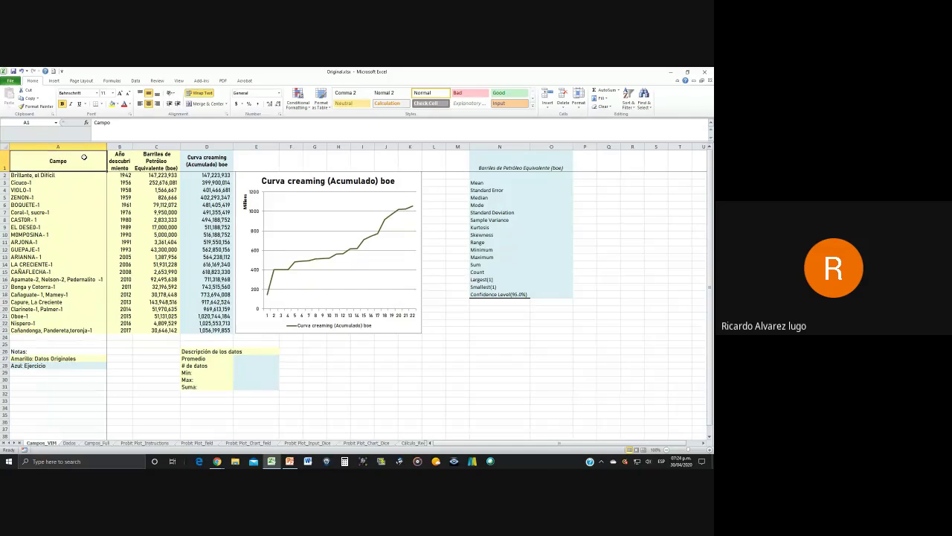
pyautogui.press('Right')
pyautogui.press('Right')
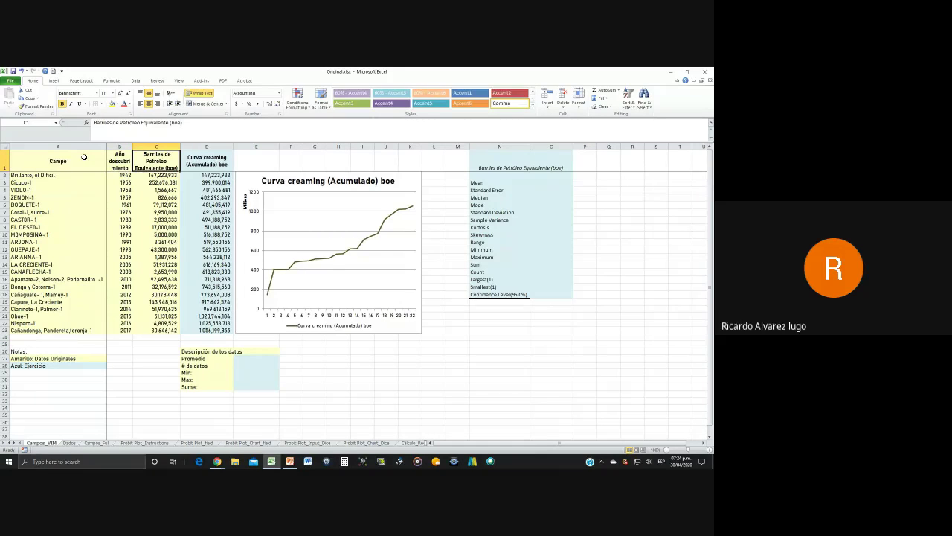
pyautogui.press('Right')
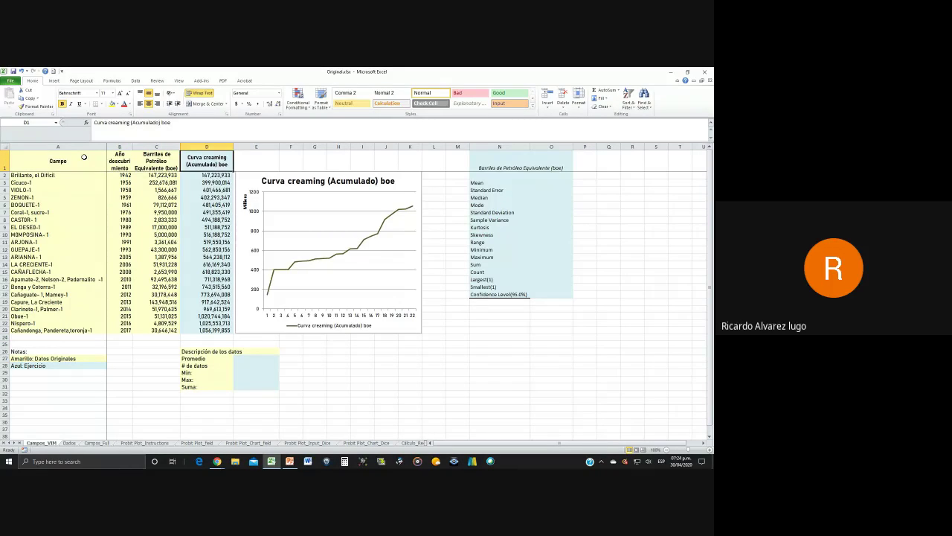
pyautogui.press('Down')
pyautogui.press('Down')
pyautogui.press('Down')
pyautogui.press('Down')
pyautogui.press('Down')
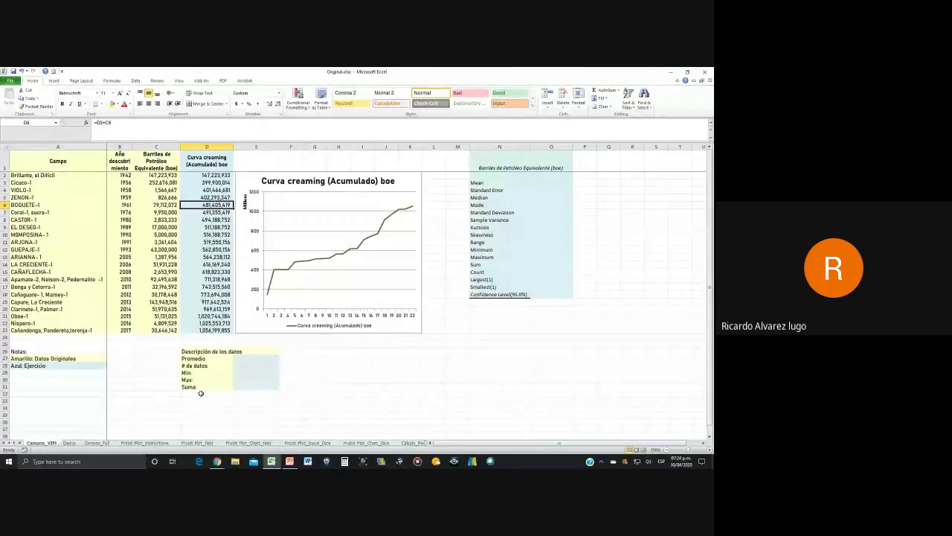
# - Review the barrel equivalents in C2:C23, the empty Promedio cell and the cumulative values in D2:D23
pyautogui.moveTo(152, 174); pyautogui.dragTo(160, 330)
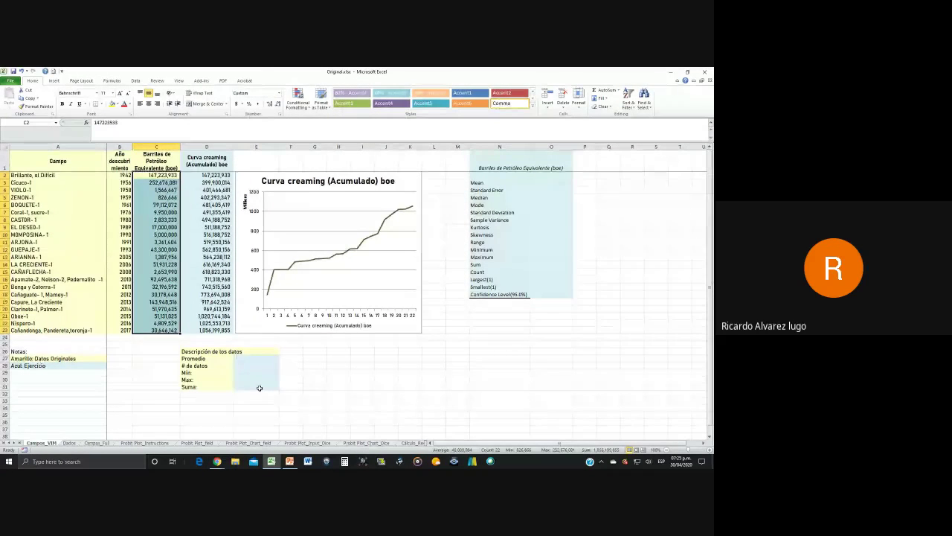
pyautogui.click(253, 358)
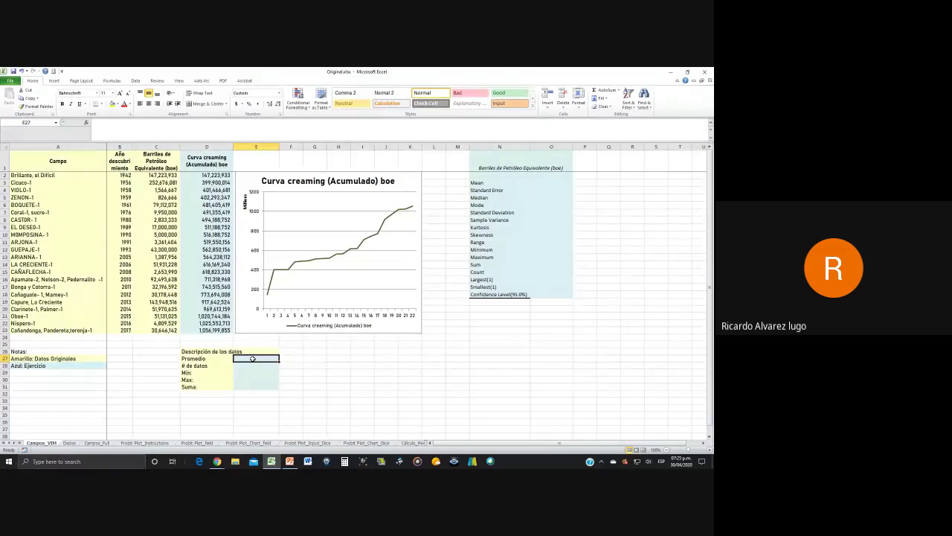
pyautogui.moveTo(215, 176); pyautogui.dragTo(234, 331)
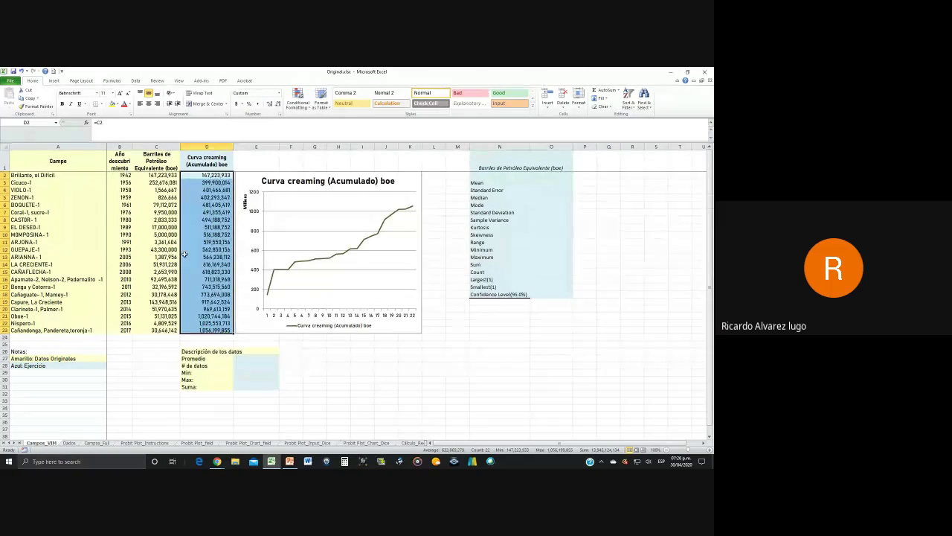
# - Set up a Descriptive Statistics analysis with input range C1:C23, grouped by columns, with labels in the first row
pyautogui.moveTo(156, 175); pyautogui.dragTo(166, 330)
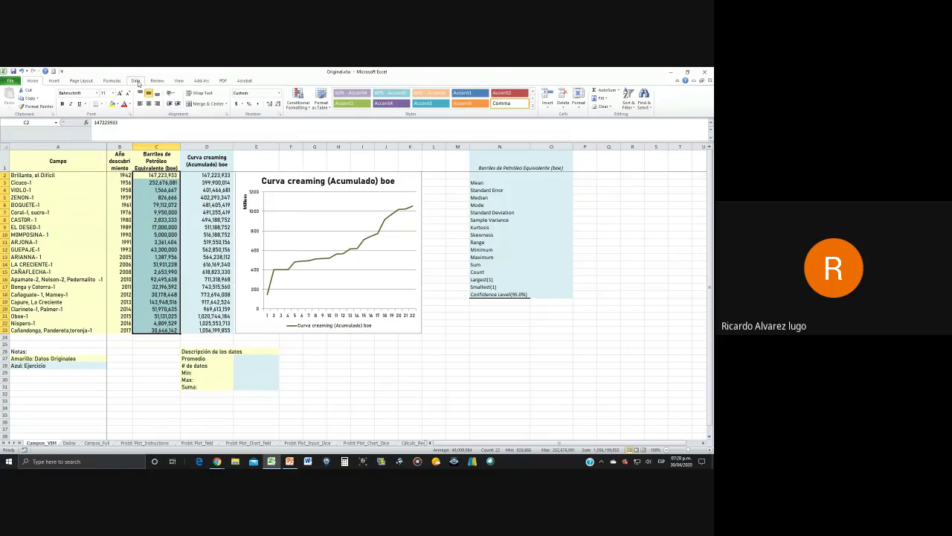
pyautogui.click(136, 81)
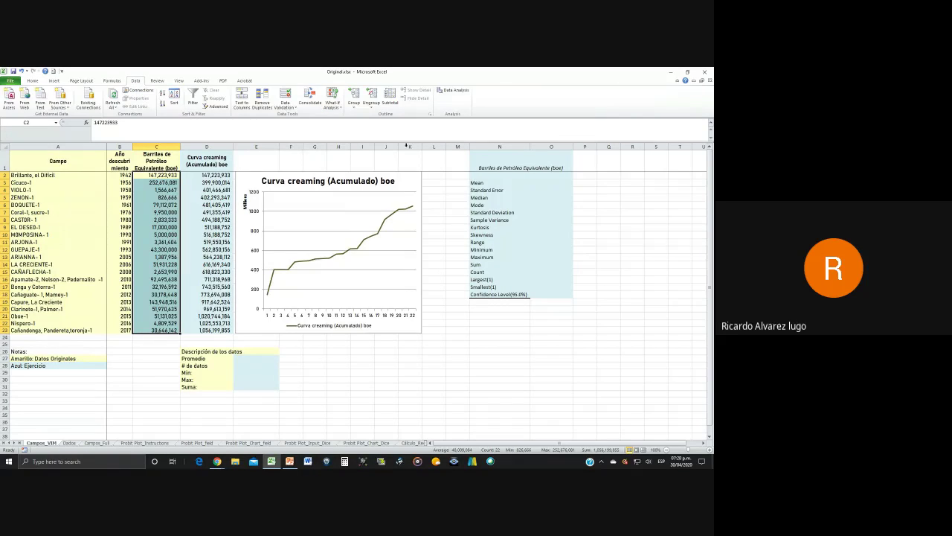
pyautogui.click(456, 90)
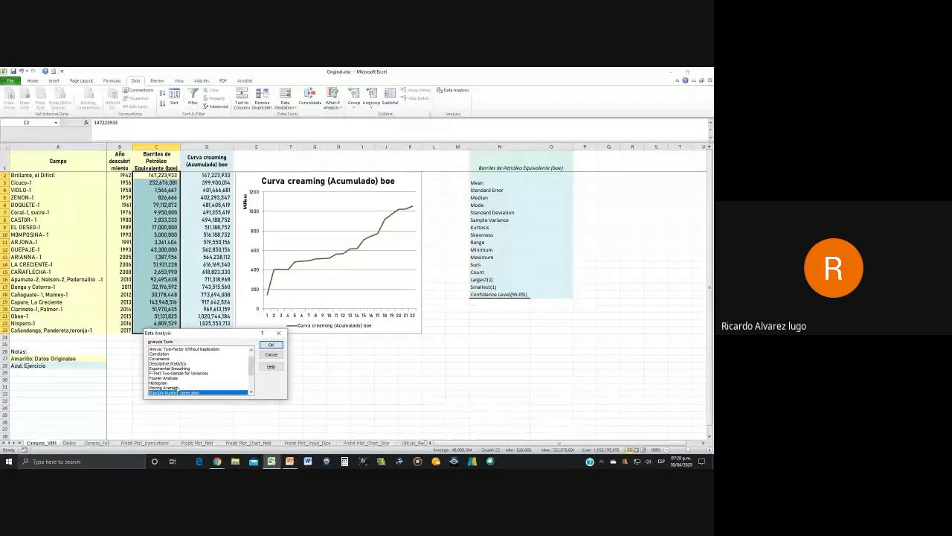
pyautogui.click(180, 364)
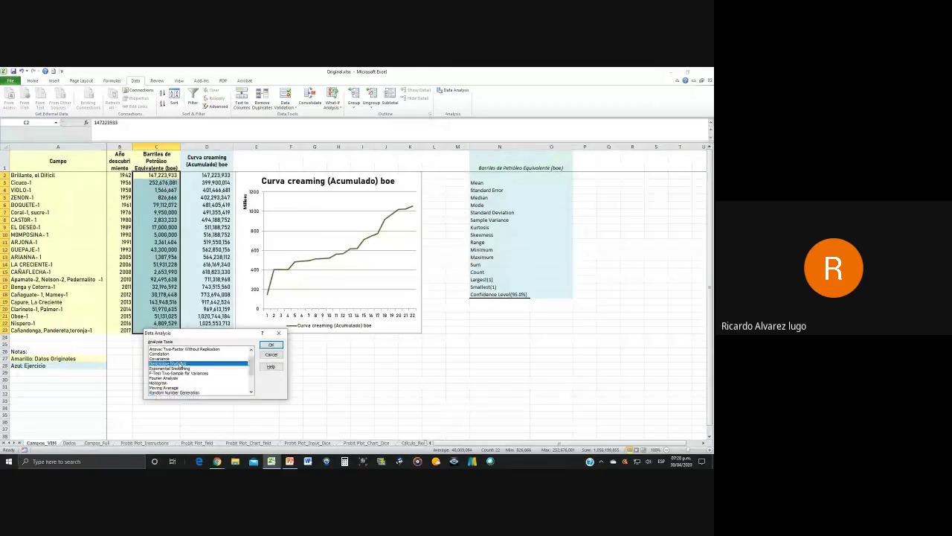
pyautogui.click(269, 346)
pyautogui.moveTo(209, 306); pyautogui.dragTo(397, 310)
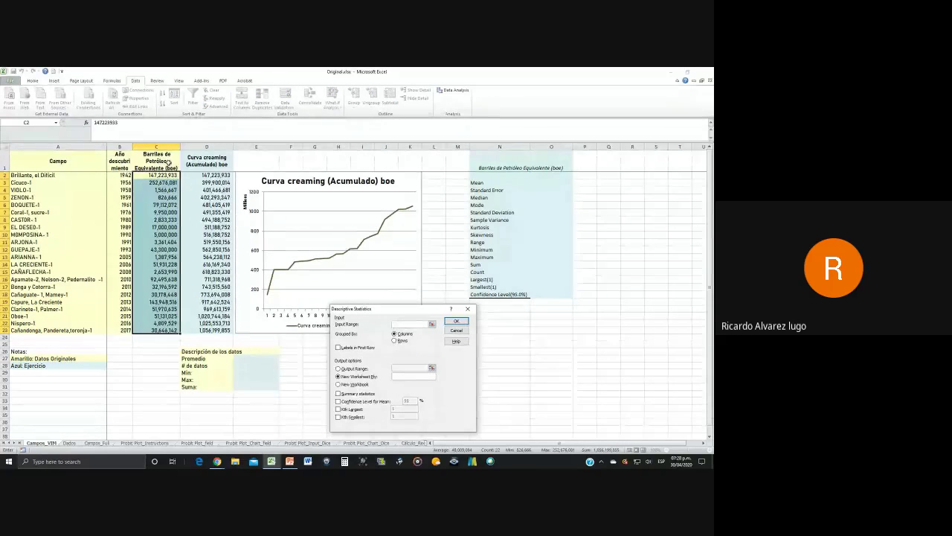
pyautogui.click(432, 323)
pyautogui.moveTo(156, 160); pyautogui.dragTo(157, 330)
pyautogui.press('Return')
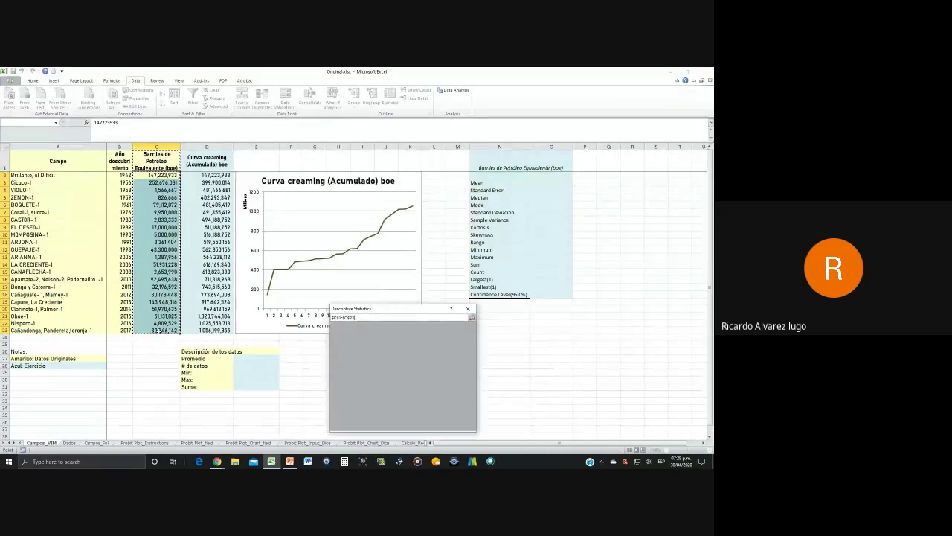
pyautogui.click(339, 347)
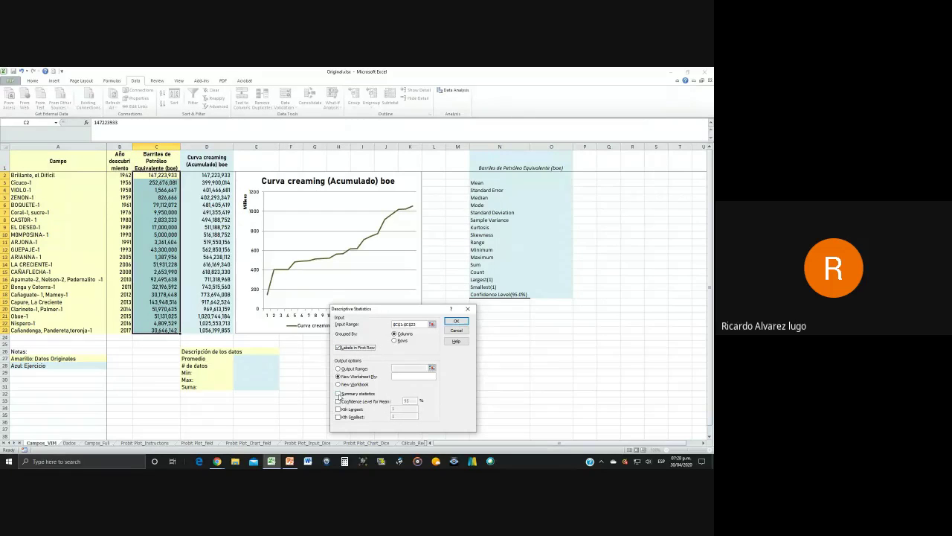
# - Include summary statistics, the 95% confidence level for the mean, Kth largest 1 and Kth smallest 1, and output the analysis to a new worksheet
pyautogui.click(338, 393)
pyautogui.click(338, 401)
pyautogui.click(339, 409)
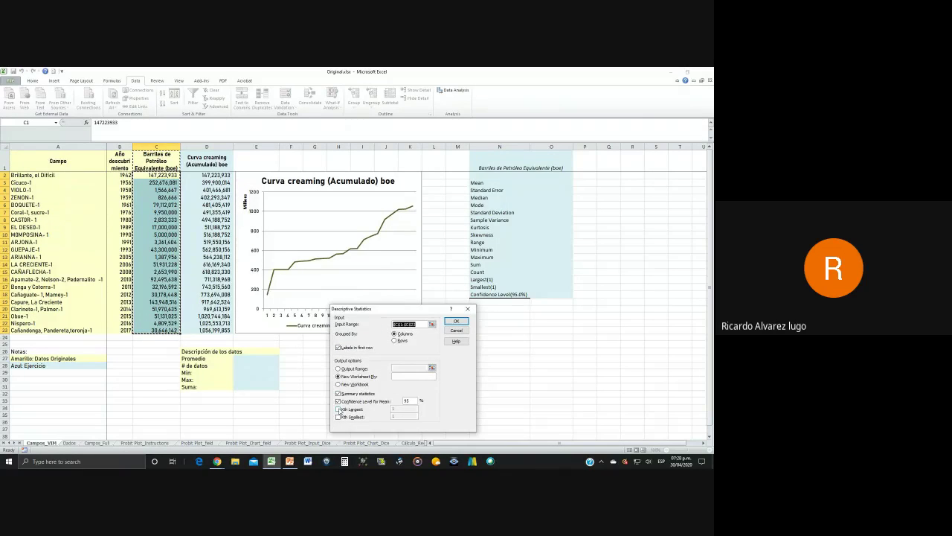
pyautogui.click(338, 416)
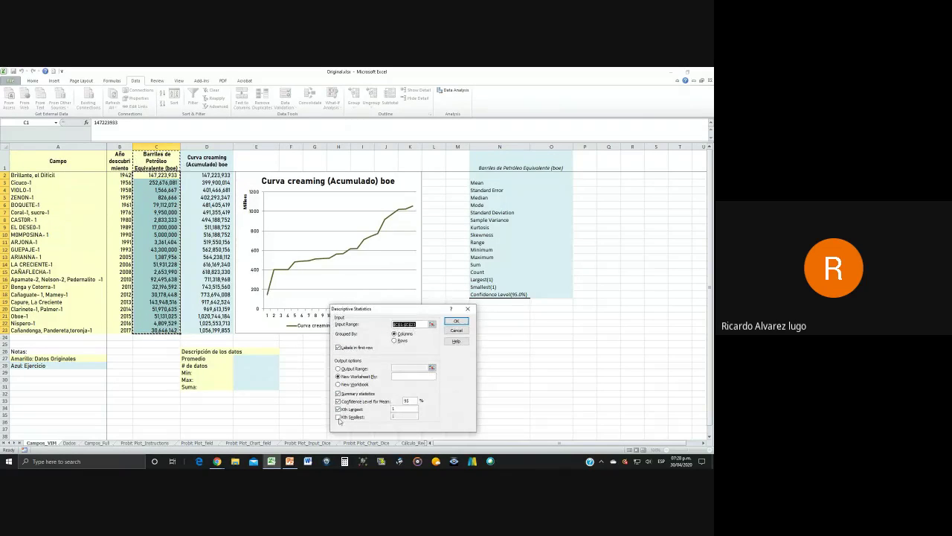
pyautogui.click(456, 321)
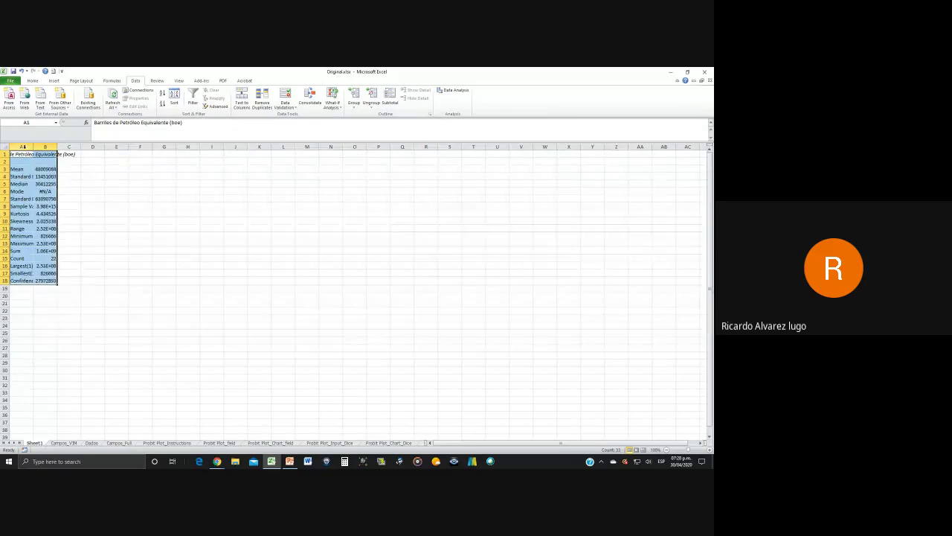
# - Widen columns A and B of Sheet1 to fit their contents and apply the Comma number format to column B
pyautogui.moveTo(21, 146); pyautogui.dragTo(45, 146)
pyautogui.doubleClick(33, 146)
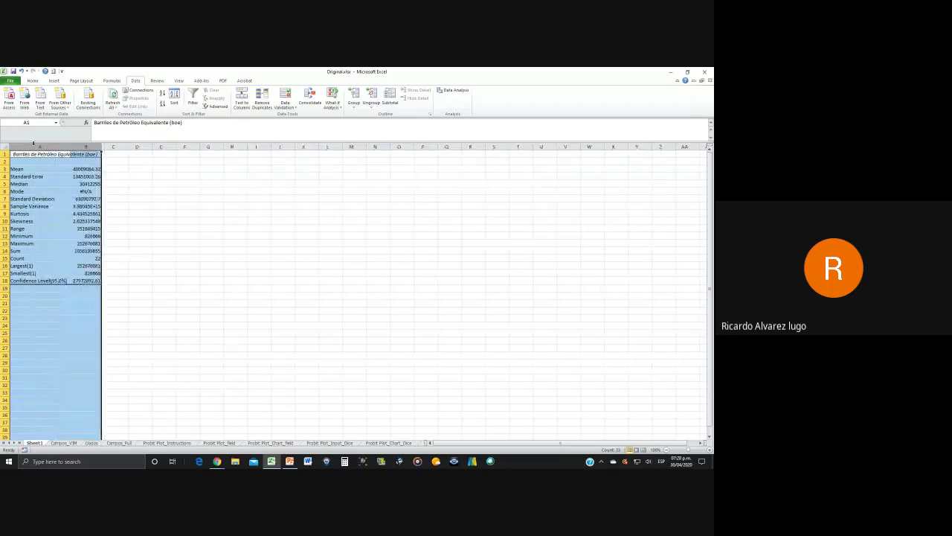
pyautogui.click(85, 146)
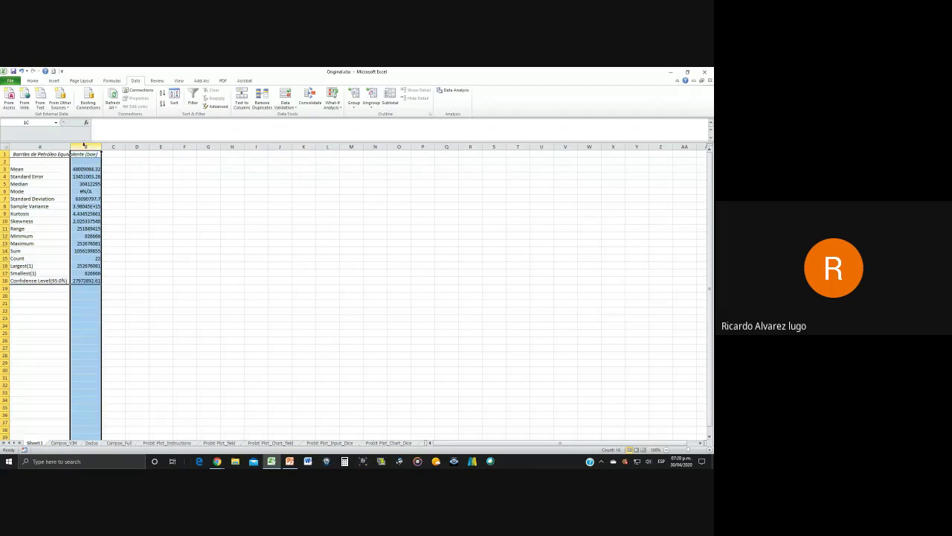
pyautogui.click(35, 81)
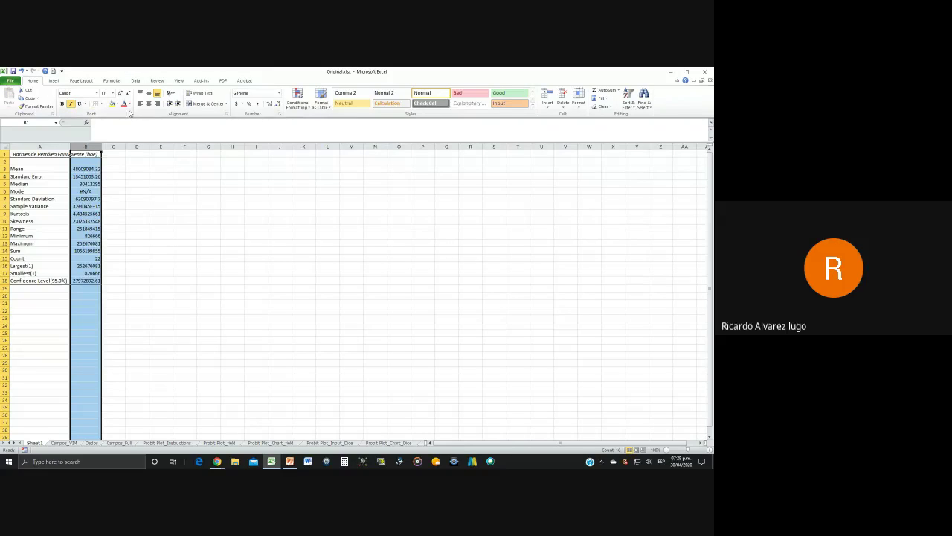
pyautogui.click(256, 105)
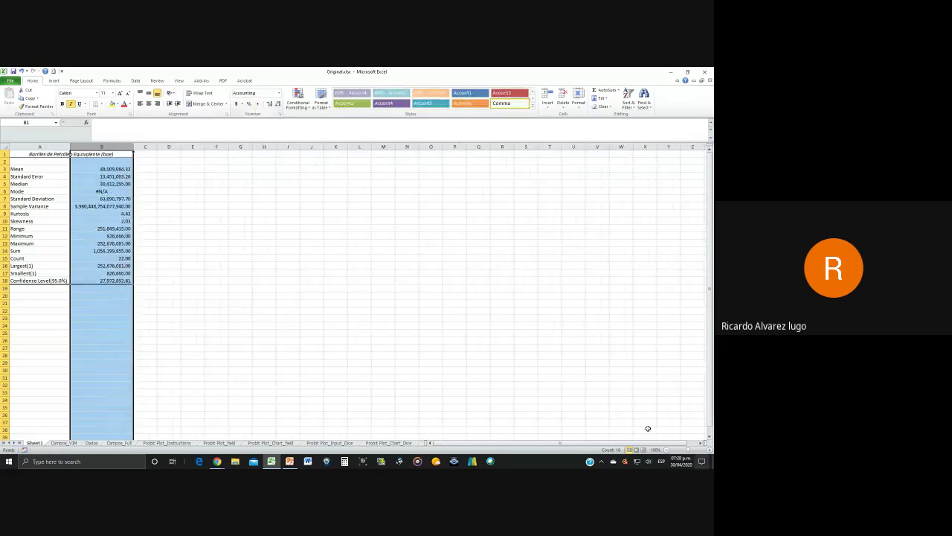
pyautogui.click(691, 451)
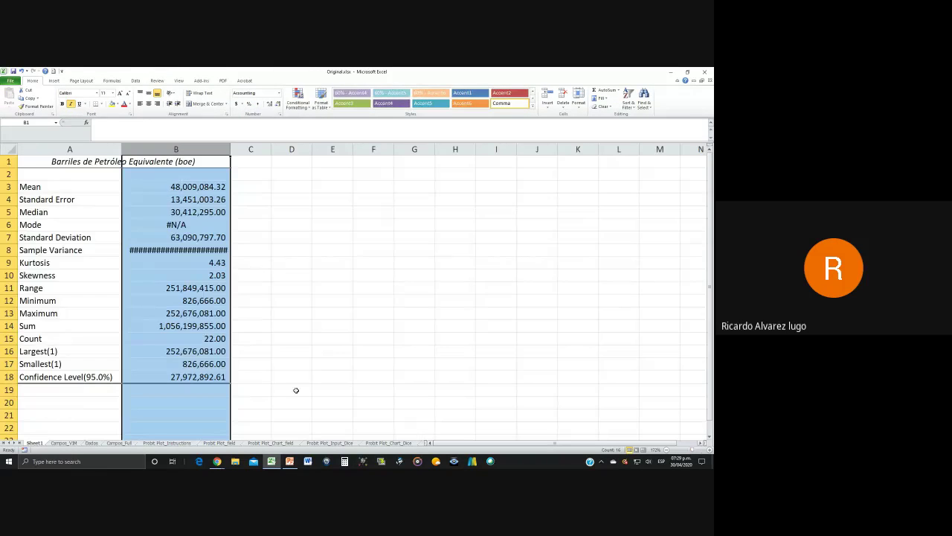
pyautogui.moveTo(231, 150); pyautogui.dragTo(261, 150)
# - Go through the Mean, Standard Error and Median results in column B
pyautogui.click(198, 184)
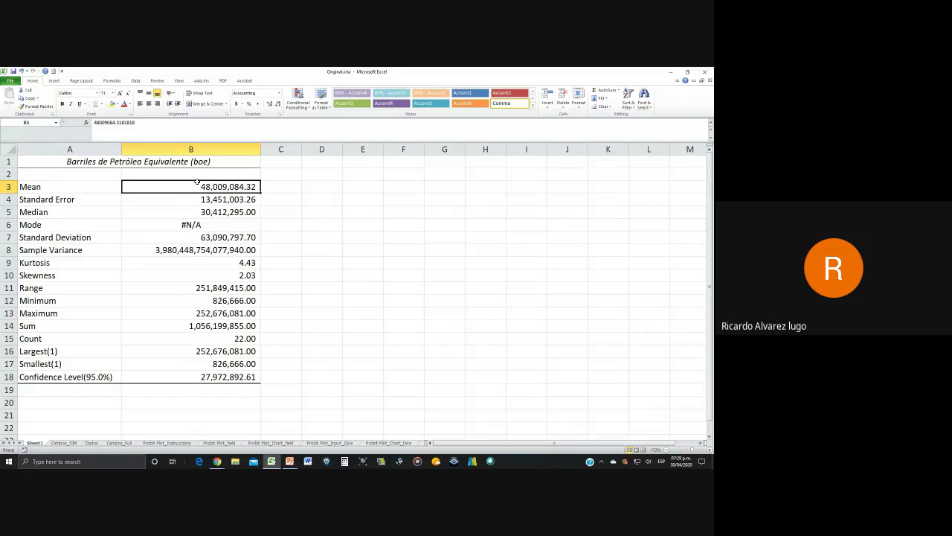
pyautogui.press('Down')
pyautogui.press('Down')
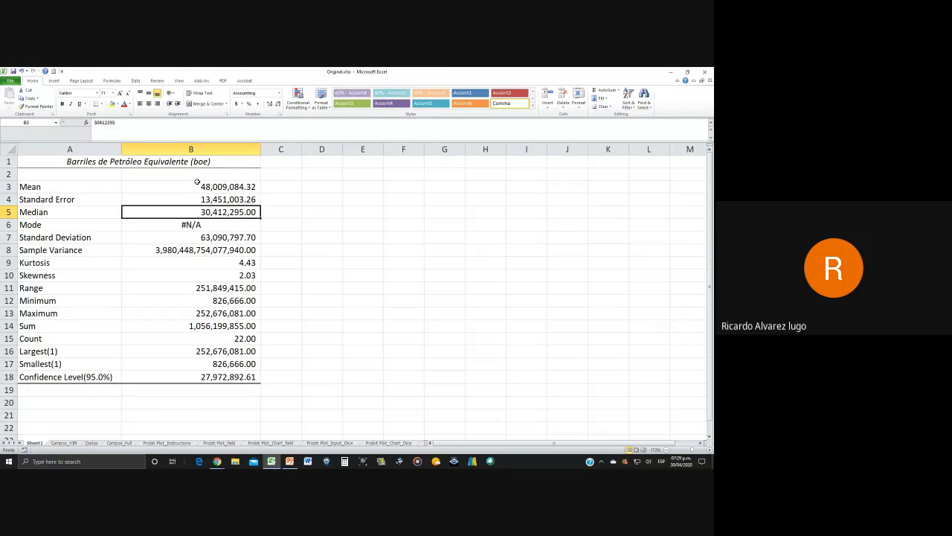
# - Check the Mode result in column B and return to the field data on the Campos_VIM sheet
pyautogui.press('Down')
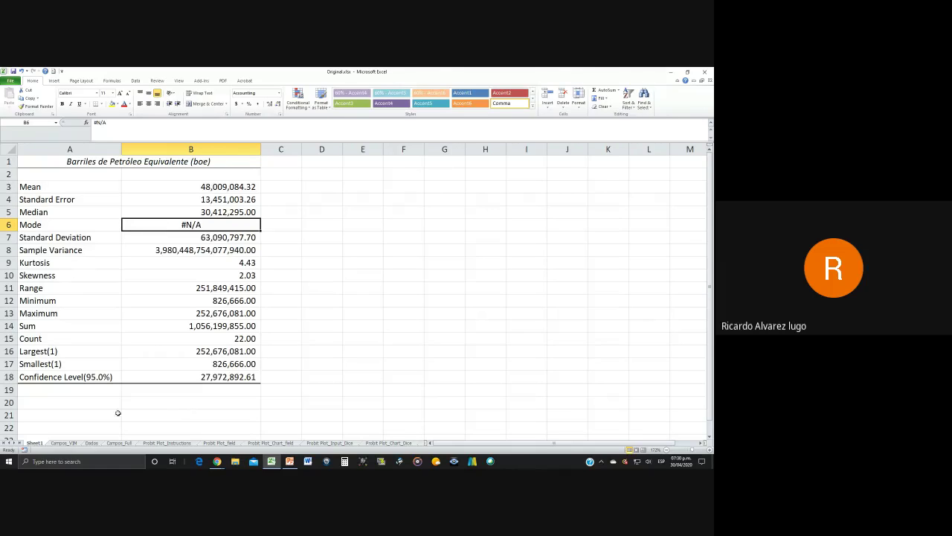
pyautogui.click(64, 443)
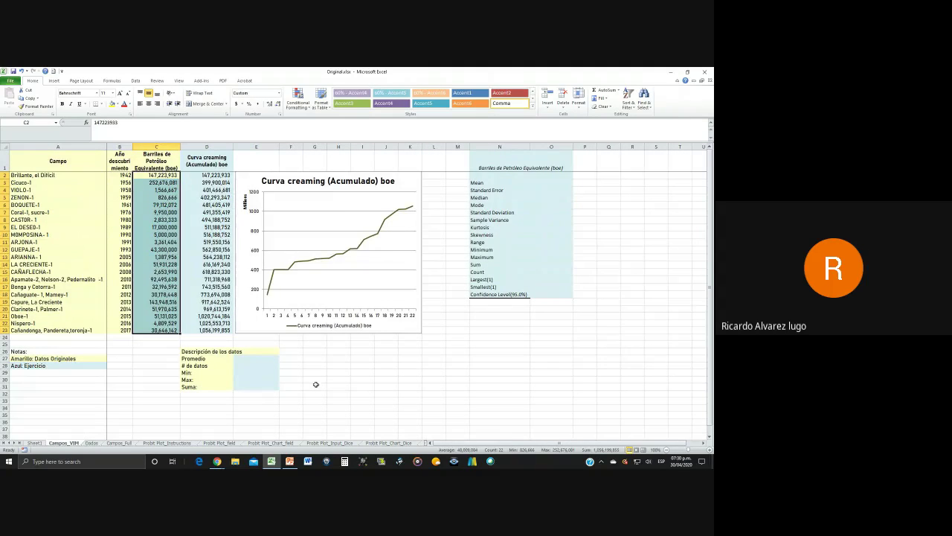
# - Minimize the workbook and switch to the PowerPoint presentation with the Ejercicio slide on the Valle Inferior fields
pyautogui.click(672, 71)
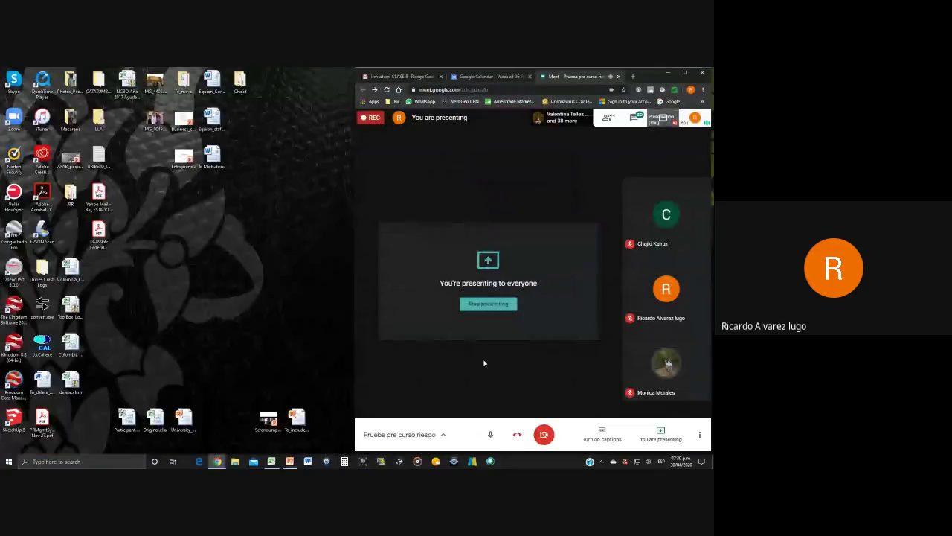
pyautogui.moveTo(288, 464)
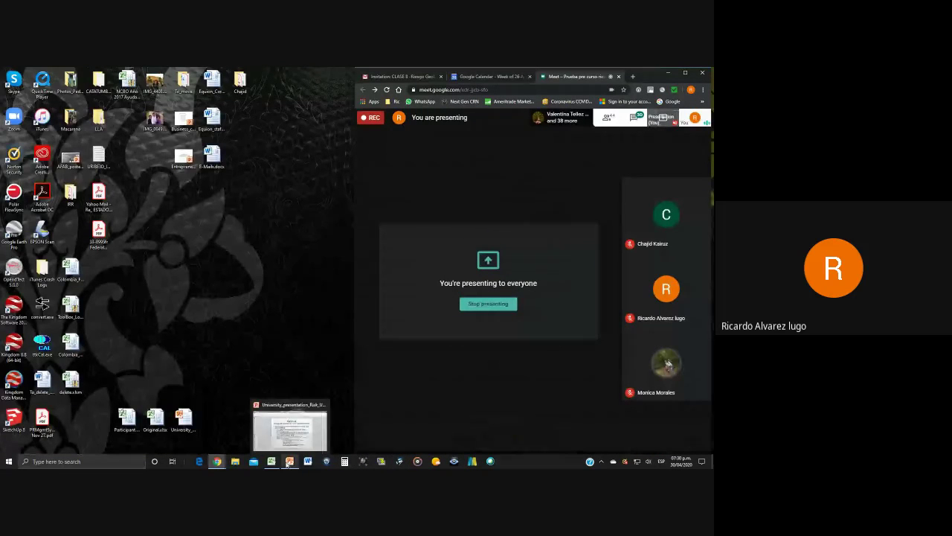
pyautogui.click(294, 430)
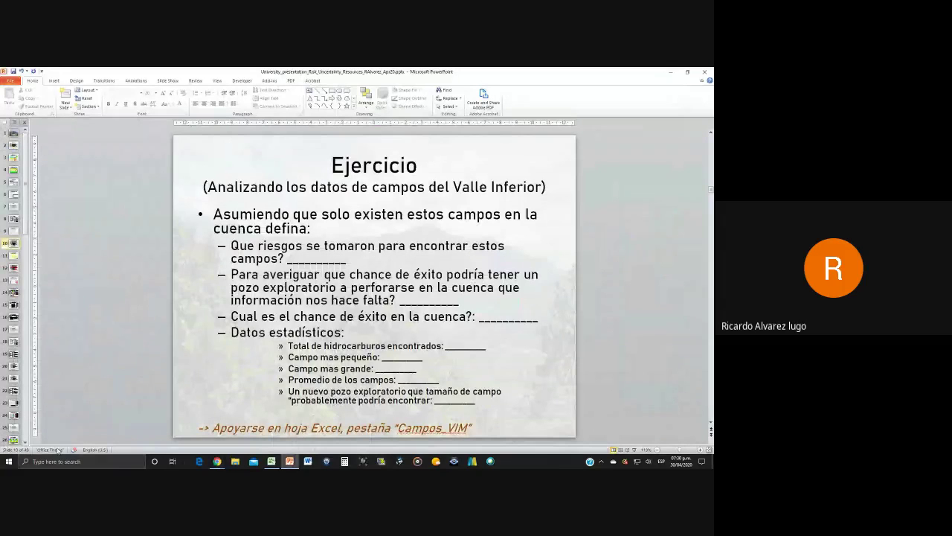
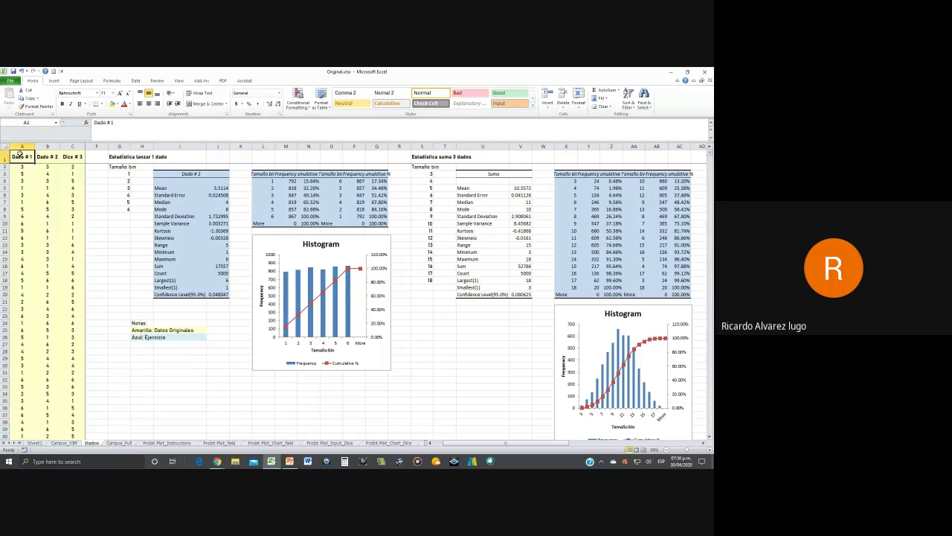
# - Go through the headers of the three dice columns on the Dados sheet, bringing the Suma and Multiplicación columns into view
pyautogui.press('Right')
pyautogui.press('Right')
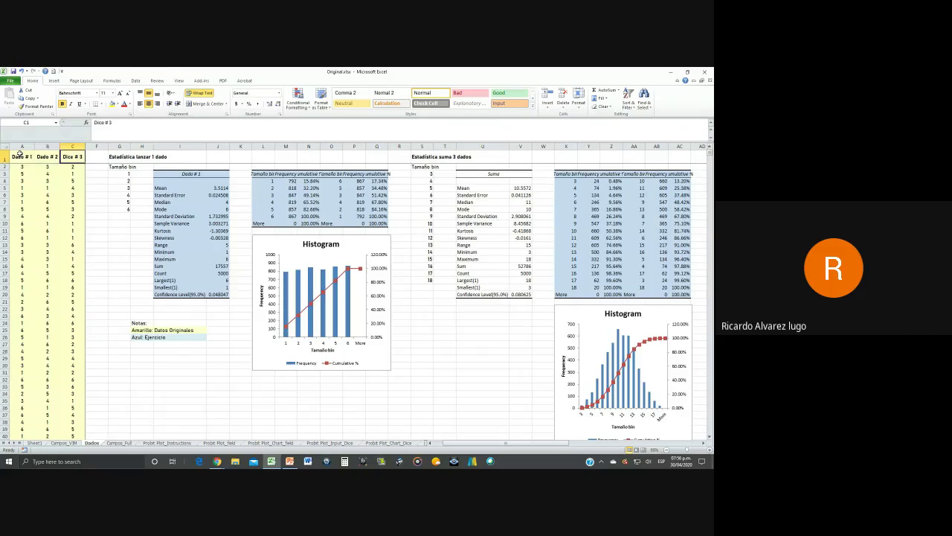
pyautogui.hotkey('ctrl', 'z')
pyautogui.press('Left')
pyautogui.press('Left')
pyautogui.press('Left')
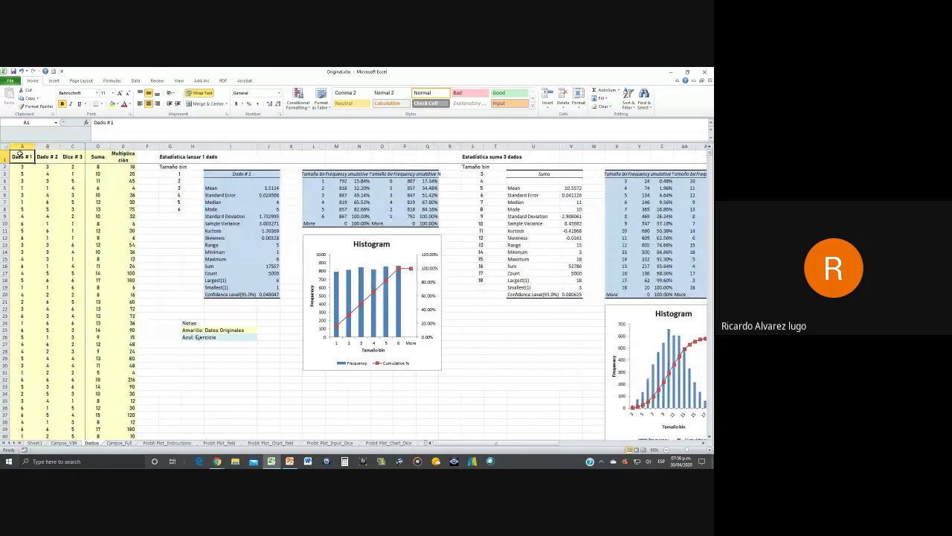
pyautogui.press('Right')
pyautogui.press('Right')
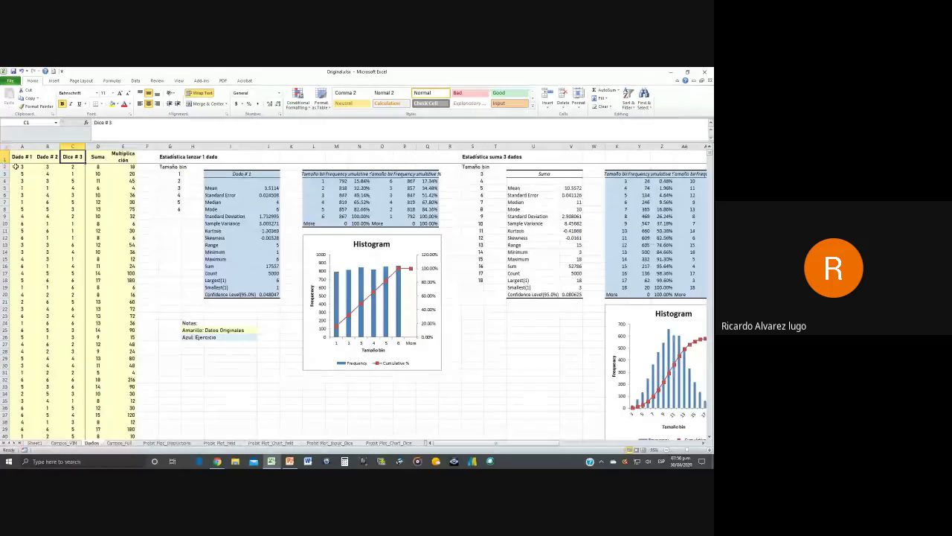
# - Examine the first row of dice throws and the RANDBETWEEN formulas behind Dado # 1 and Dado # 2
pyautogui.moveTo(21, 167); pyautogui.dragTo(107, 169)
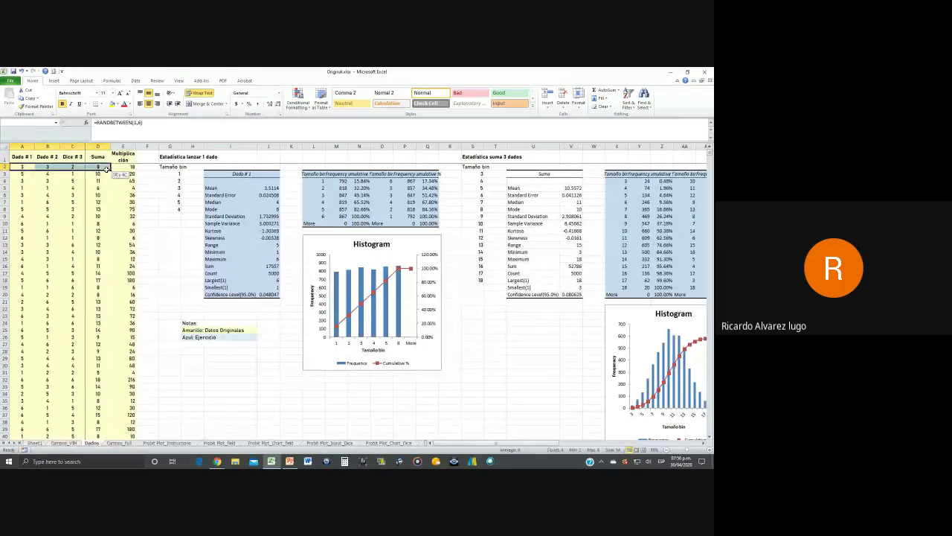
pyautogui.click(23, 166)
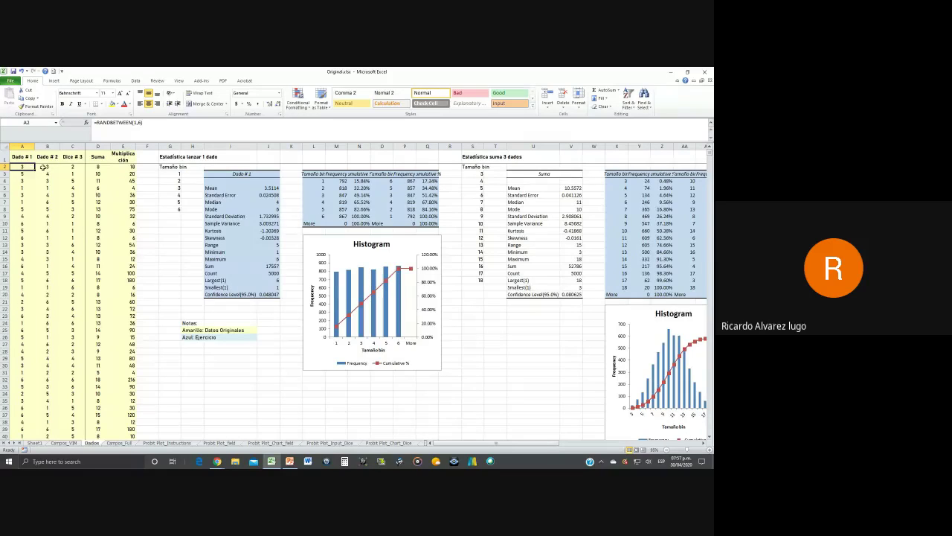
pyautogui.click(46, 167)
pyautogui.click(20, 165)
# - Select a long run of Dado # 1 and Dado # 2 throws and look through the simulated rows
pyautogui.moveTo(23, 166); pyautogui.dragTo(47, 446)
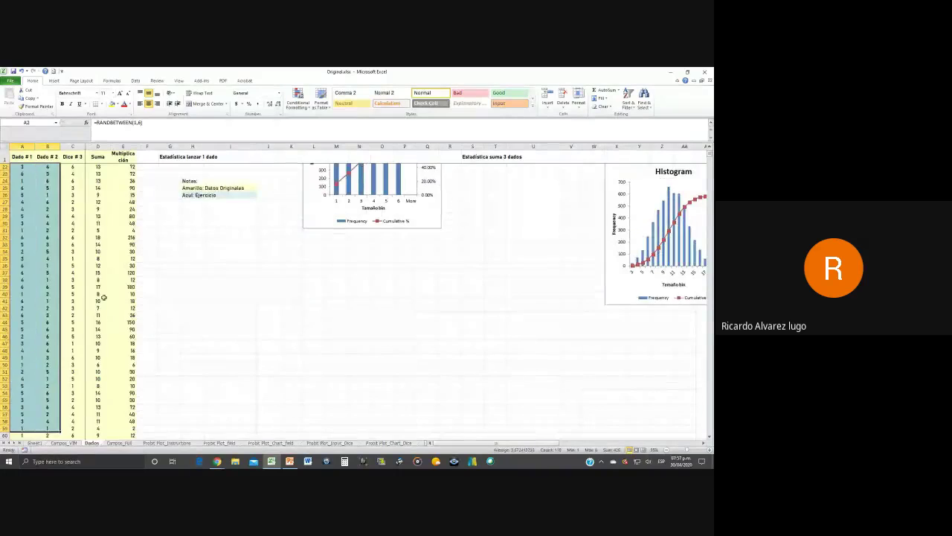
pyautogui.scroll(5, 50, 381)
pyautogui.scroll(-3, 49, 381)
pyautogui.scroll(-1, 50, 381)
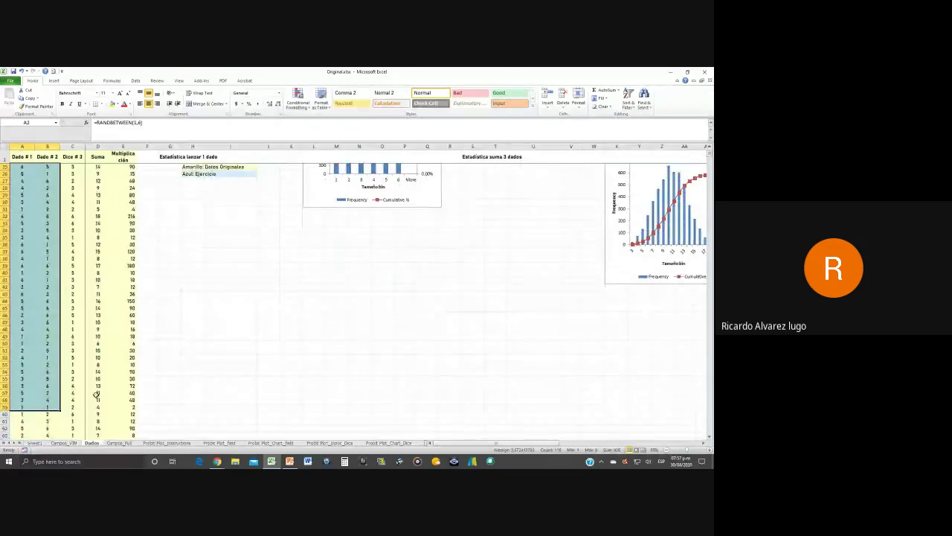
pyautogui.scroll(5, 72, 230)
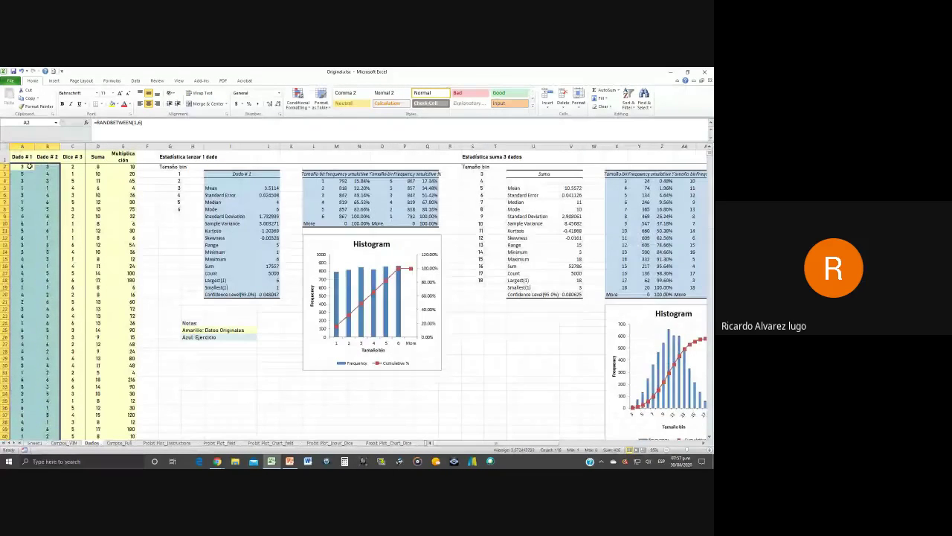
pyautogui.click(39, 167)
pyautogui.click(55, 181)
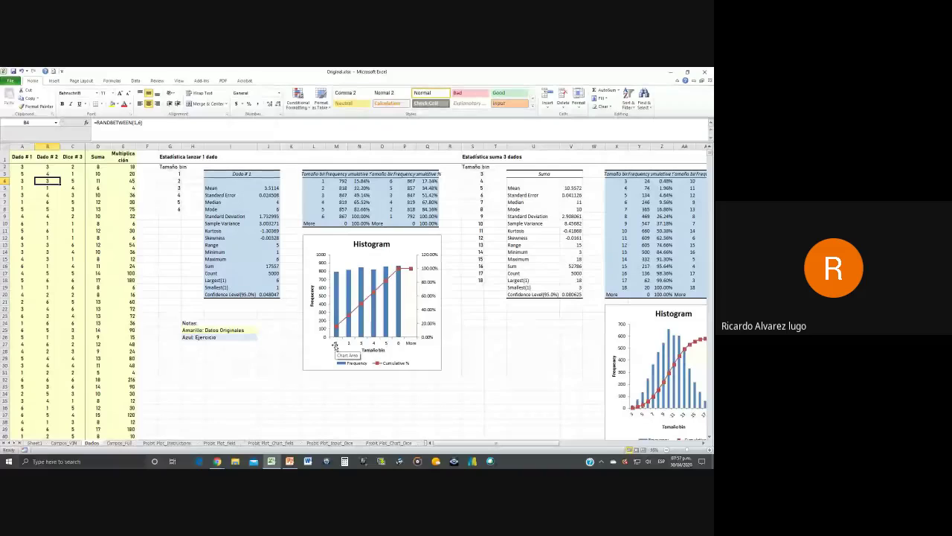
# - Highlight the Dado # 1 column and go through the frequency of each face in the single-die histogram table
pyautogui.click(23, 146)
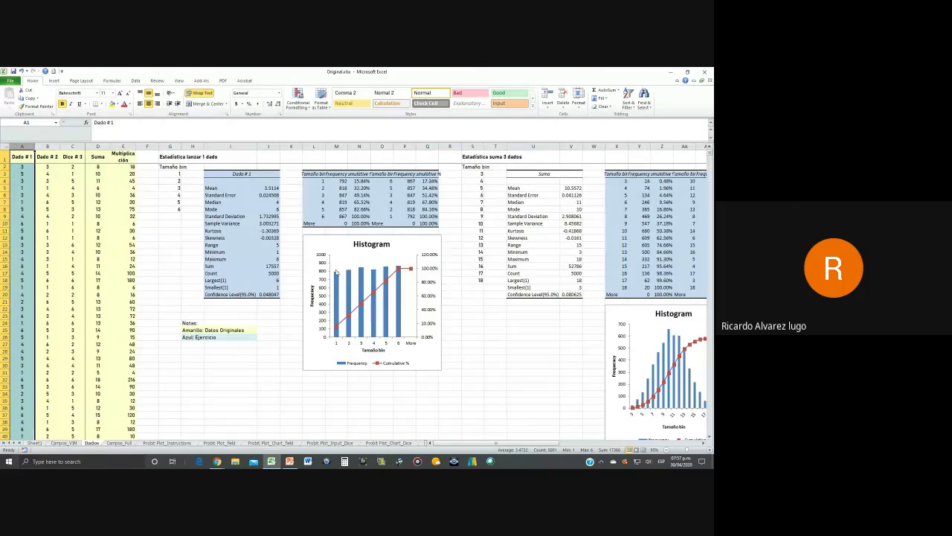
pyautogui.click(339, 181)
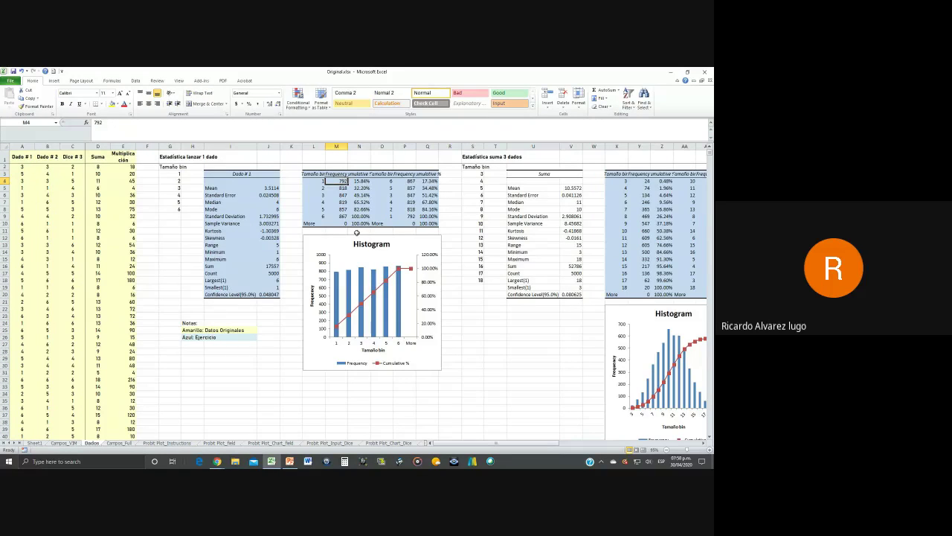
pyautogui.press('Down')
pyautogui.press('Down')
pyautogui.press('Down')
pyautogui.press('Down')
pyautogui.press('Down')
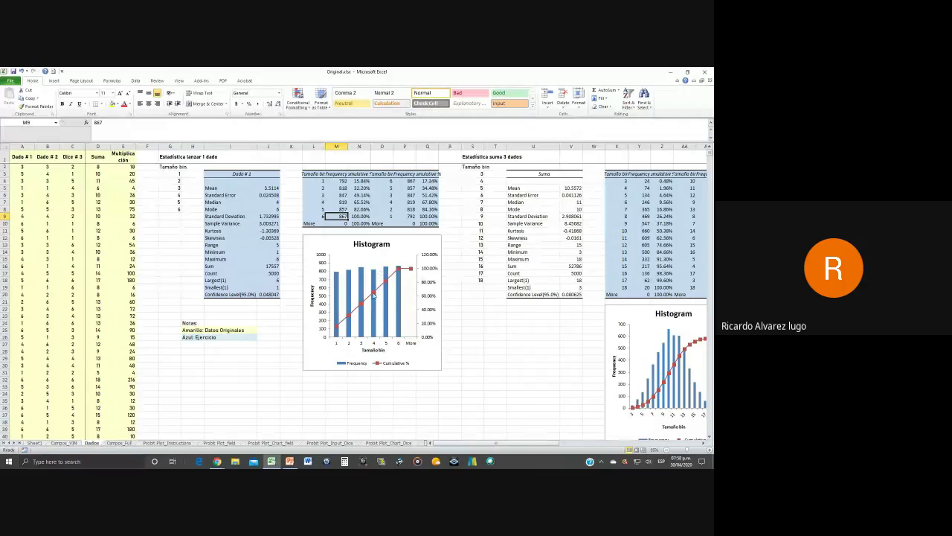
# - Examine the sum-of-three-dice statistics and histogram, followed by those for the multiplication of three dice
pyautogui.click(705, 444)
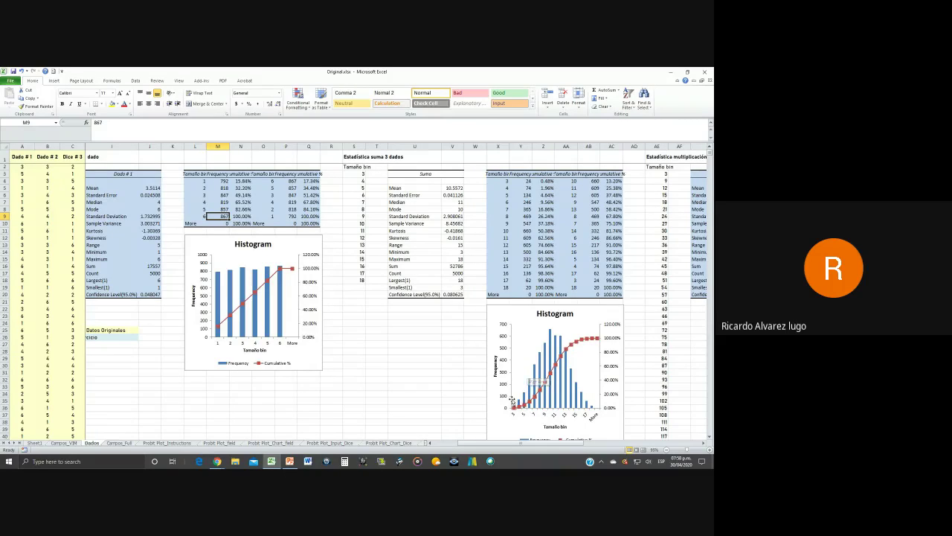
pyautogui.click(705, 444)
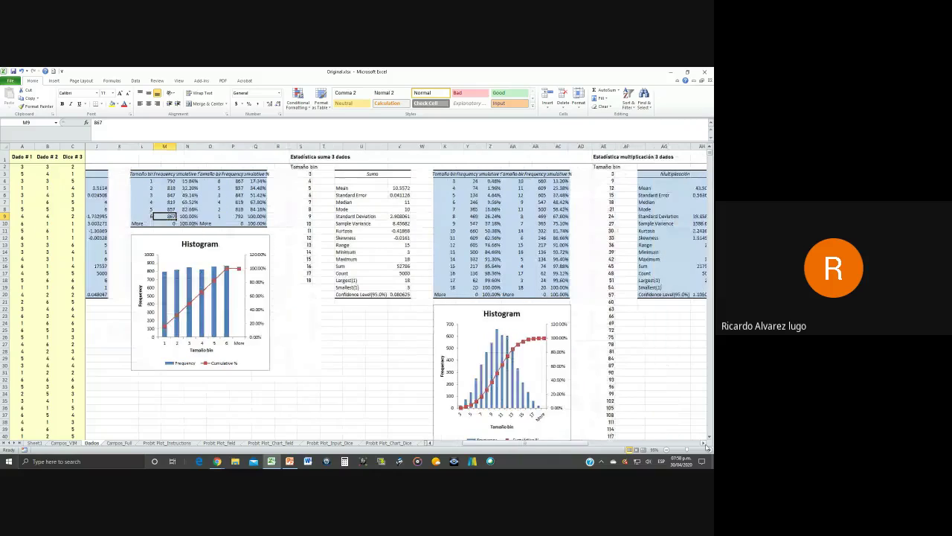
pyautogui.click(705, 444)
pyautogui.click(705, 443)
pyautogui.click(706, 443)
pyautogui.click(706, 443)
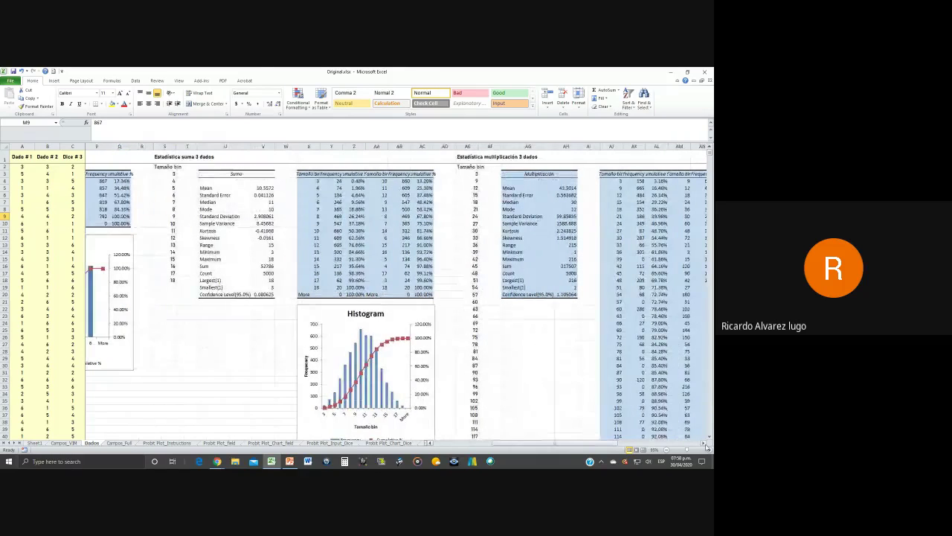
pyautogui.click(706, 444)
pyautogui.click(705, 443)
pyautogui.click(705, 443)
pyautogui.click(705, 443)
pyautogui.click(705, 443)
pyautogui.click(705, 444)
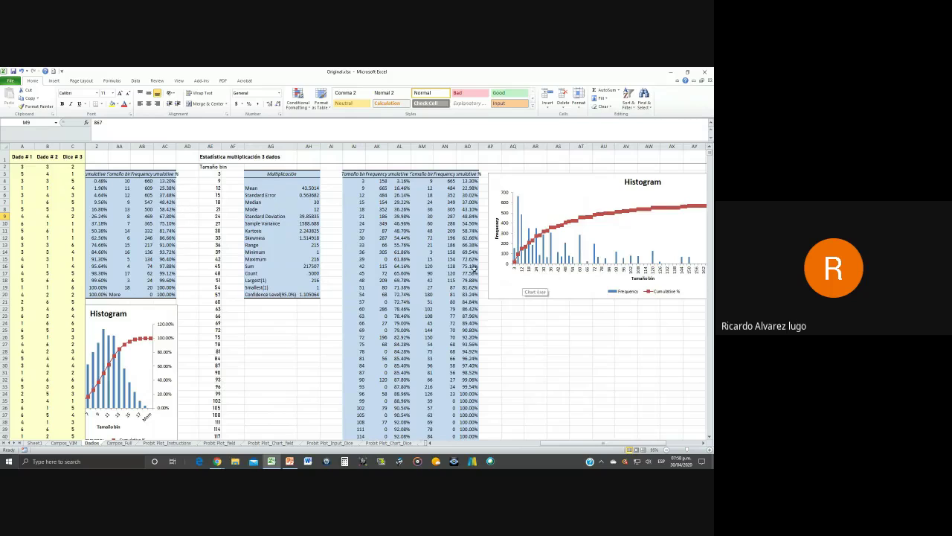
# - Examine the bin sizes and frequencies in the histogram table for the multiplication of three dice
pyautogui.click(358, 182)
pyautogui.press('Up')
pyautogui.press('Down')
pyautogui.press('Down')
pyautogui.press('Down')
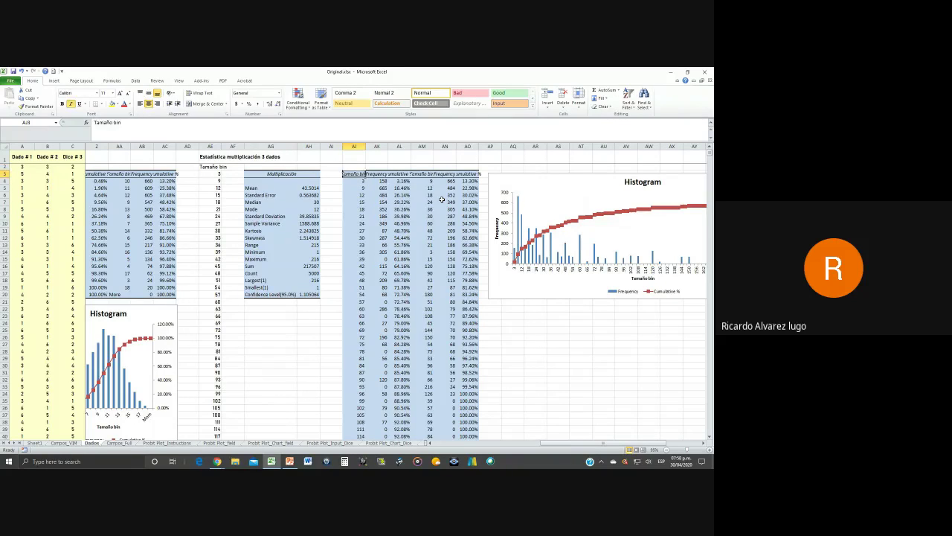
pyautogui.press('Left')
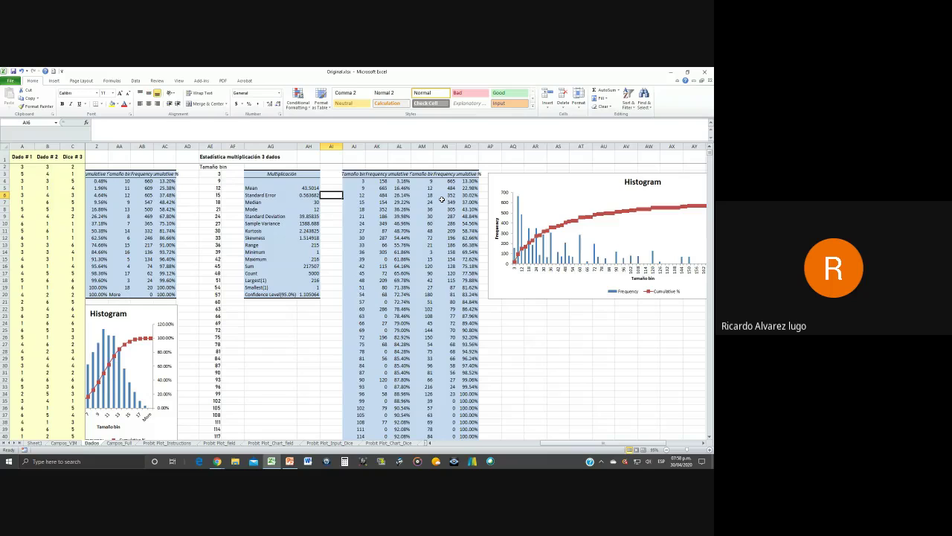
pyautogui.press('Right')
pyautogui.press('Right')
pyautogui.press('Up')
pyautogui.press('Up')
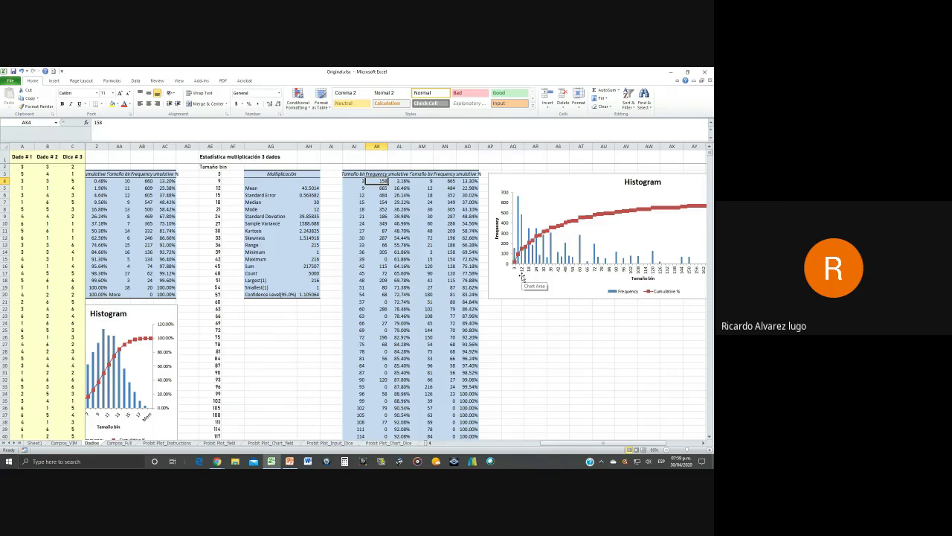
# - Start a Descriptive Statistics analysis of the Dado # 1 column with input range A1:A5001
pyautogui.click(446, 443)
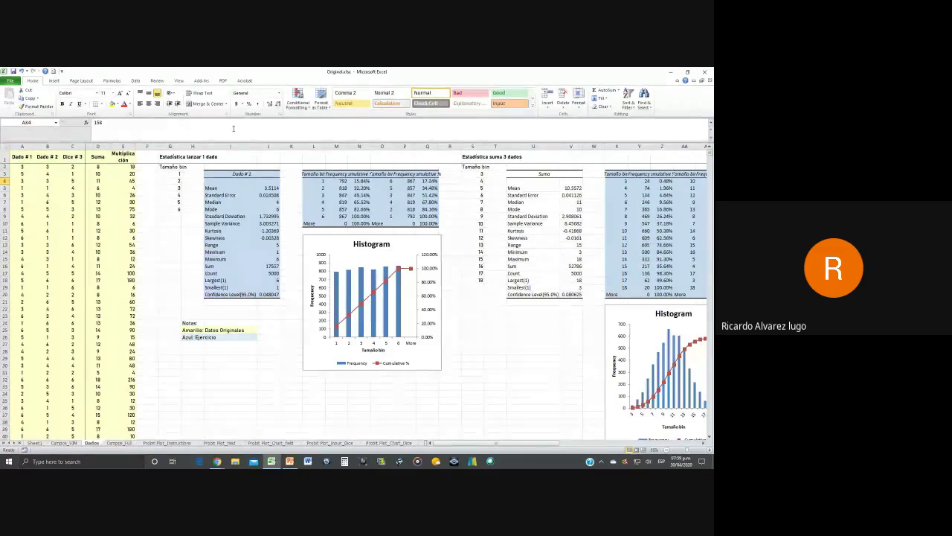
pyautogui.click(23, 157)
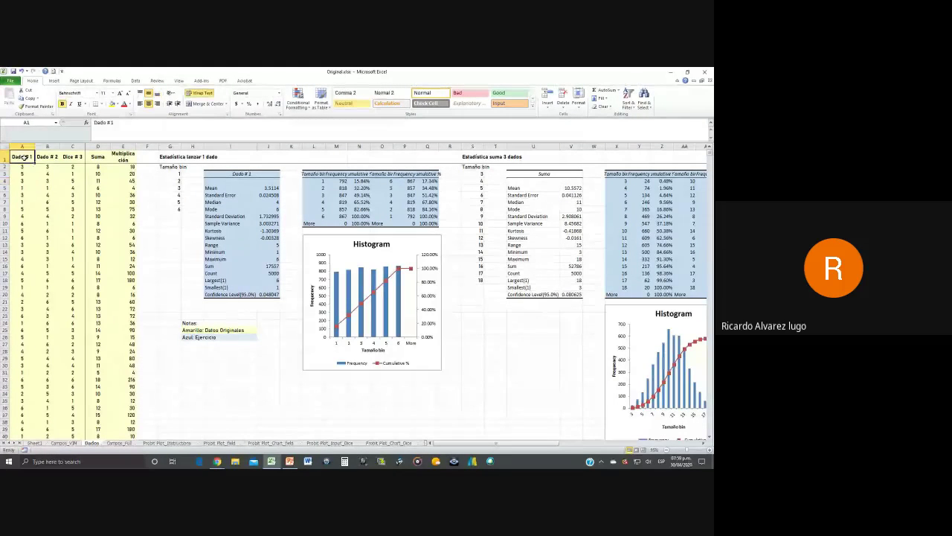
pyautogui.click(137, 82)
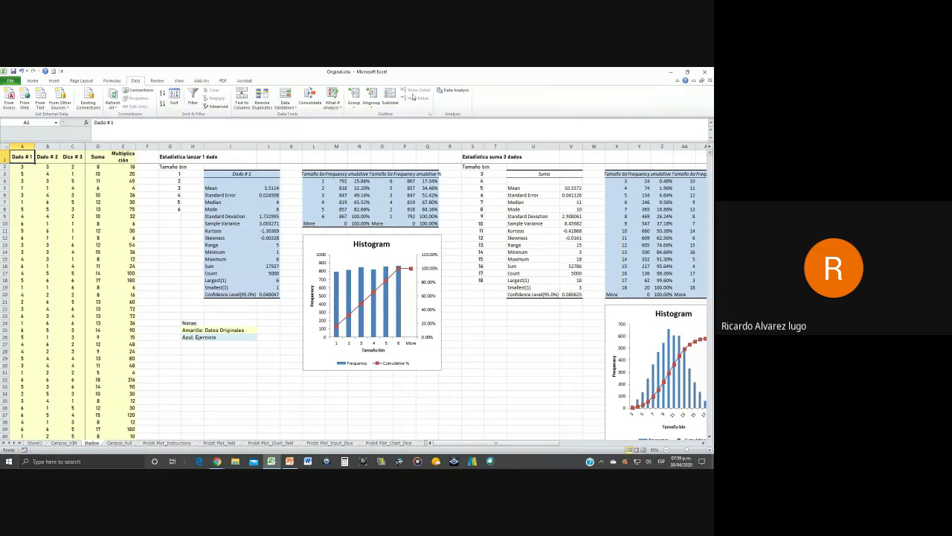
pyautogui.click(453, 90)
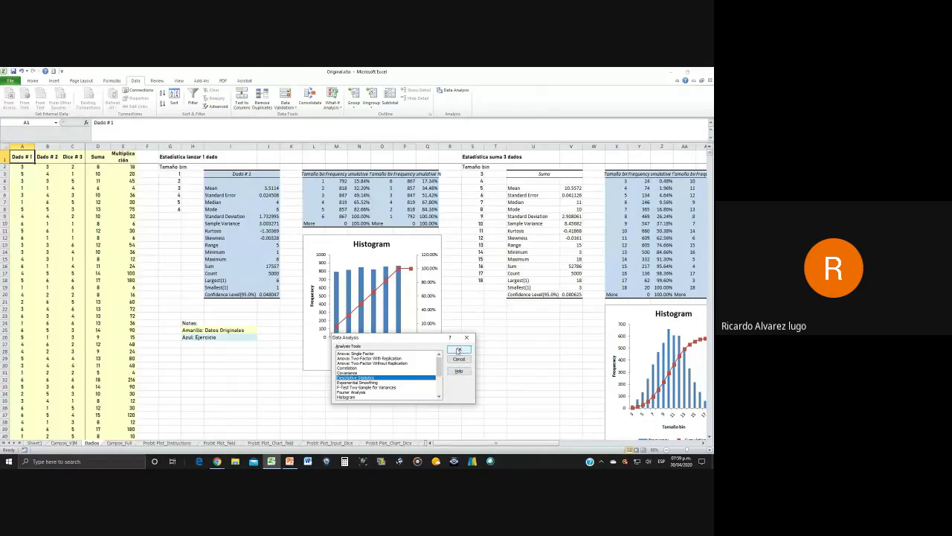
pyautogui.click(459, 350)
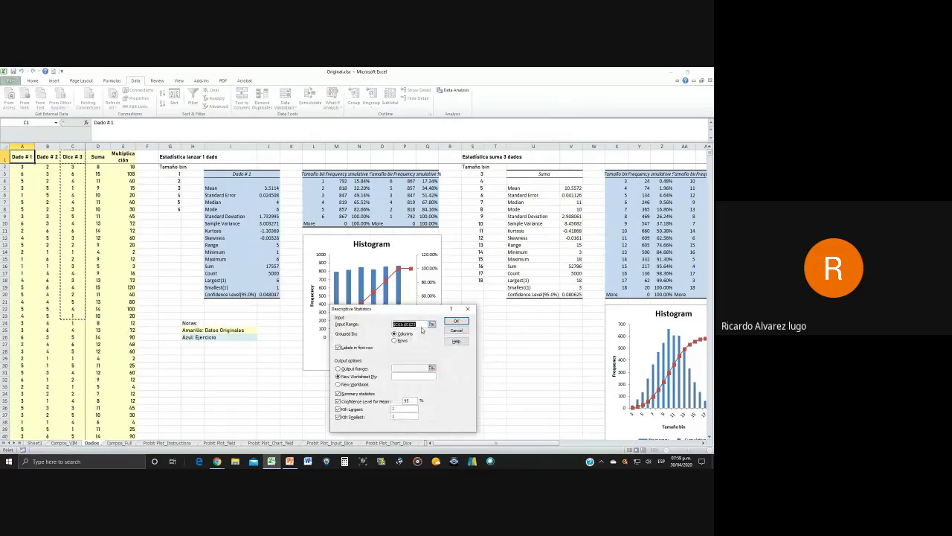
pyautogui.press('Delete')
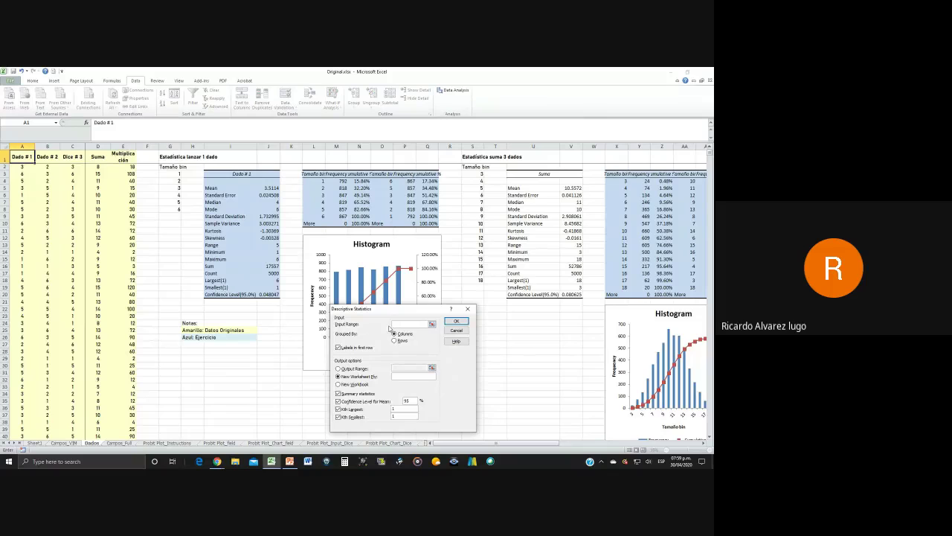
pyautogui.click(28, 157)
pyautogui.hotkey('ctrl', 'shift', 'Down')
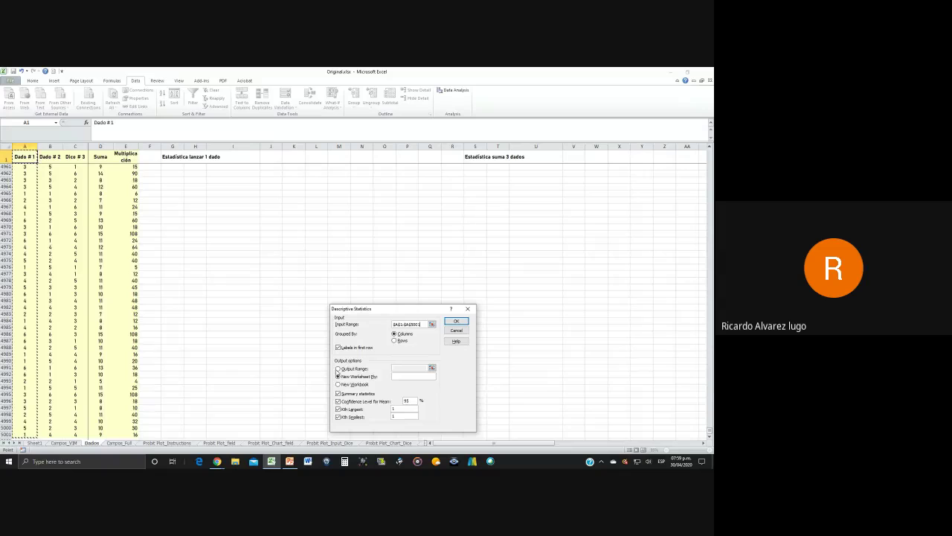
# - Direct the Descriptive Statistics results to an output range and reselect A1:A5001 in the Dado # 1 column as the input range
pyautogui.click(338, 368)
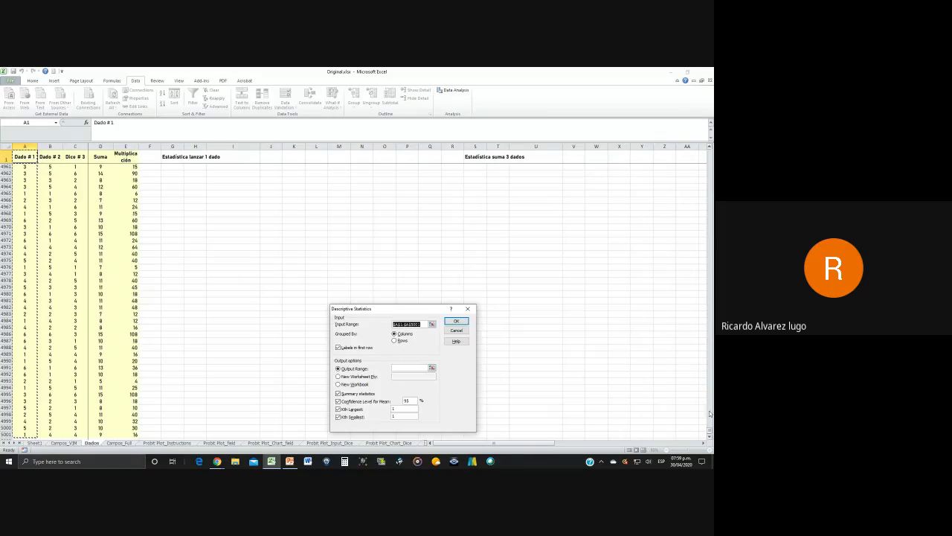
pyautogui.moveTo(710, 415); pyautogui.dragTo(691, 146)
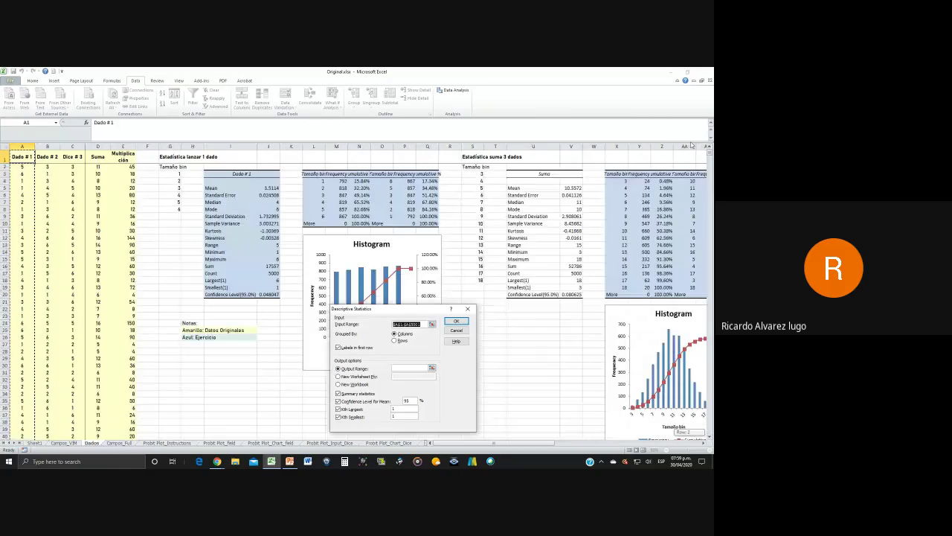
pyautogui.click(241, 173)
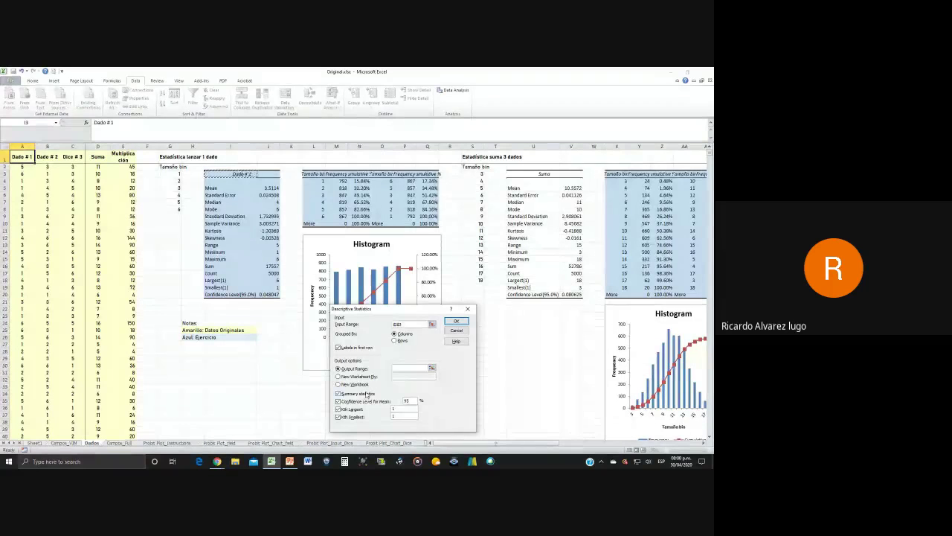
pyautogui.click(405, 367)
pyautogui.moveTo(406, 322); pyautogui.dragTo(371, 320)
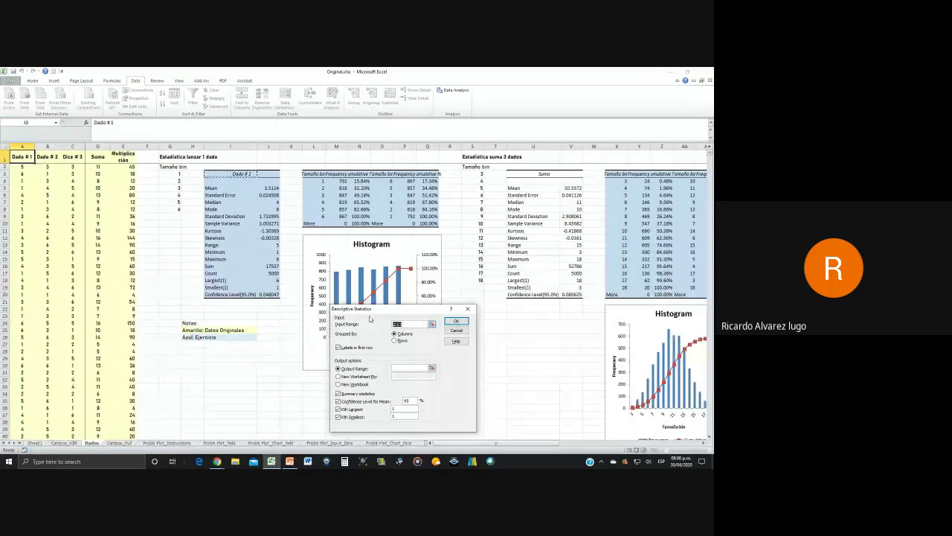
pyautogui.press('BackSpace')
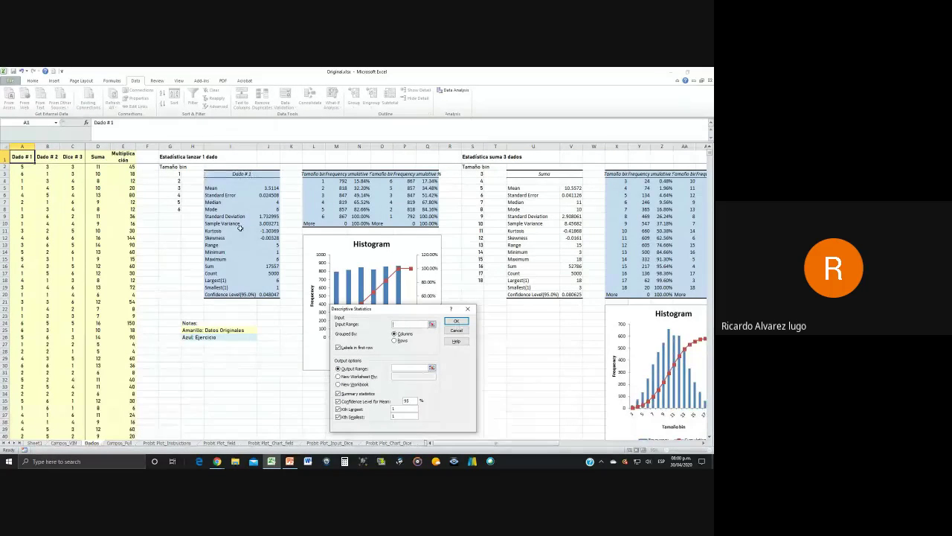
pyautogui.click(24, 156)
pyautogui.hotkey('ctrl', 'shift', 'Down')
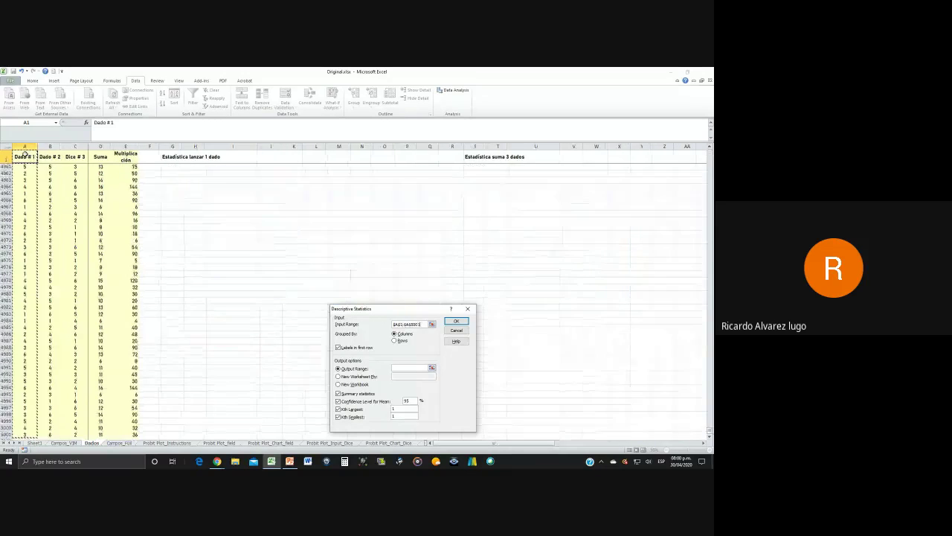
# - Set the output range to cell I3 and run the Descriptive Statistics, overwriting the existing single-die table
pyautogui.click(396, 366)
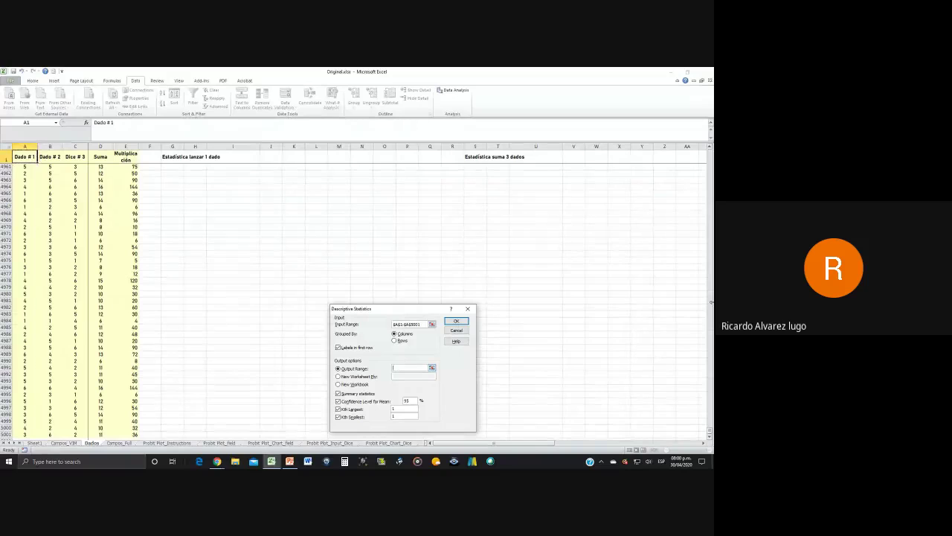
pyautogui.moveTo(709, 433); pyautogui.dragTo(696, 159)
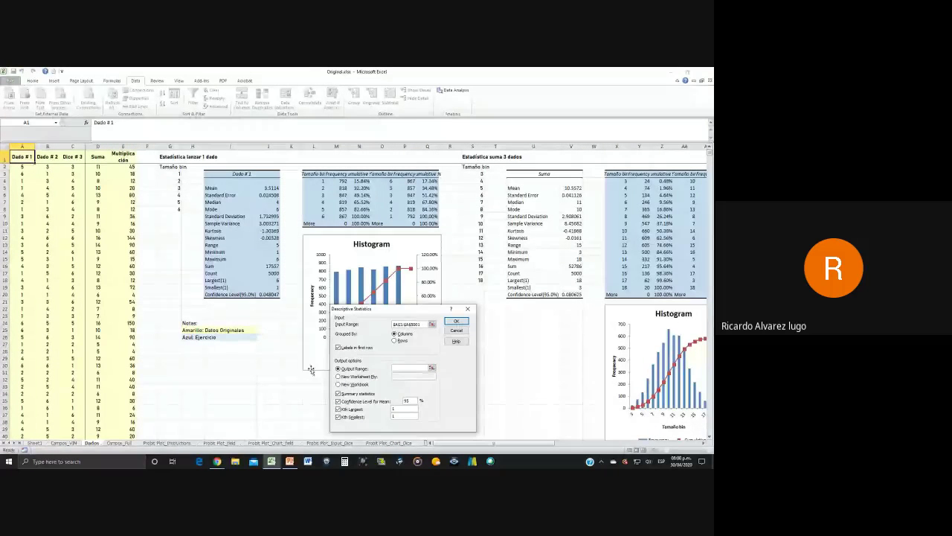
pyautogui.click(393, 368)
pyautogui.click(230, 174)
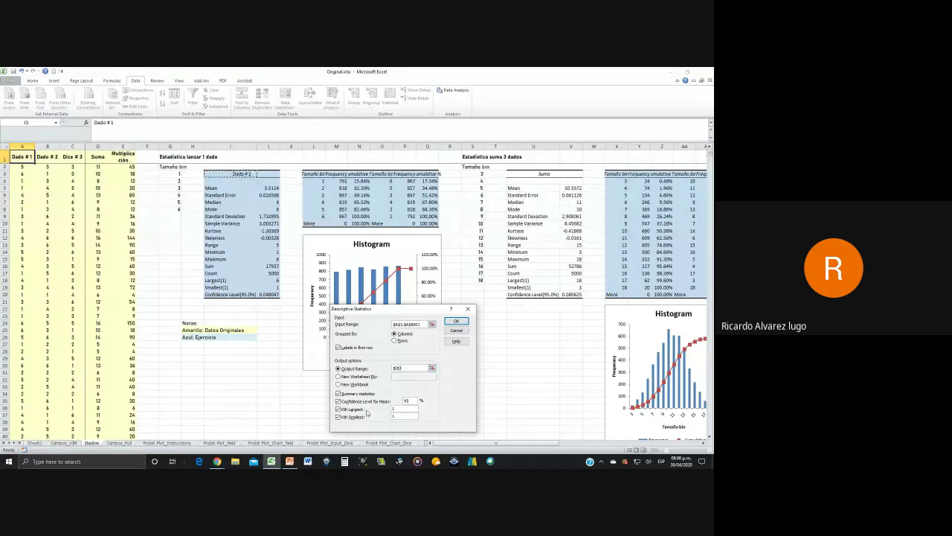
pyautogui.click(456, 321)
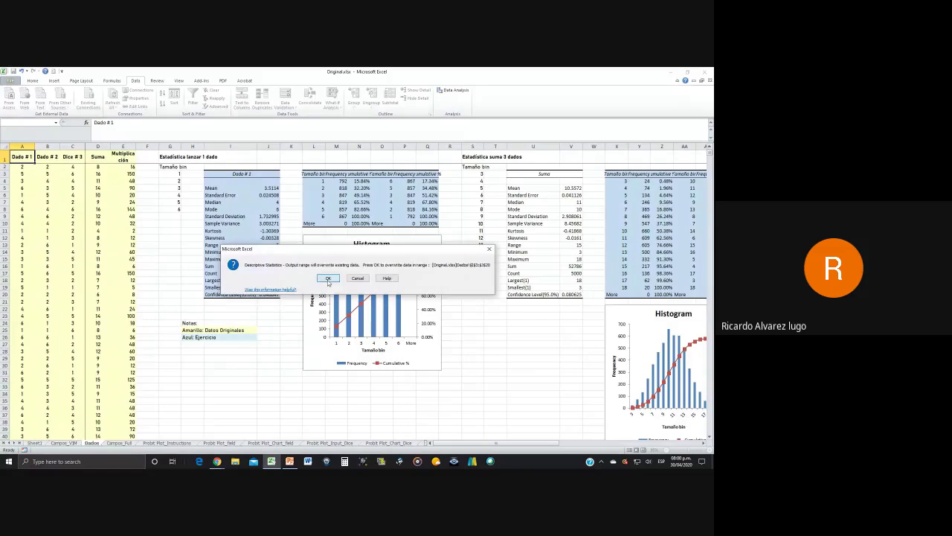
pyautogui.click(328, 279)
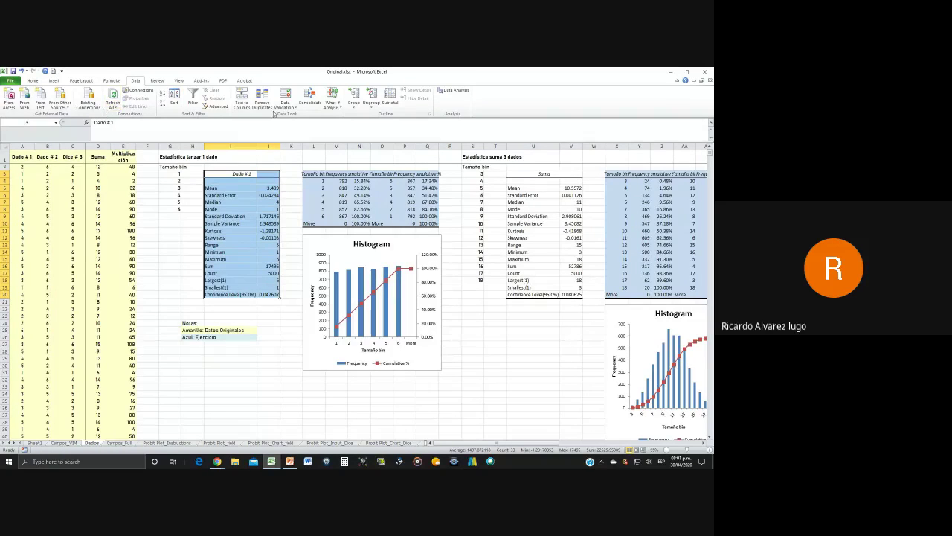
# - Start a Histogram analysis of the Dado # 1 column with input range A1:A5001
pyautogui.click(454, 90)
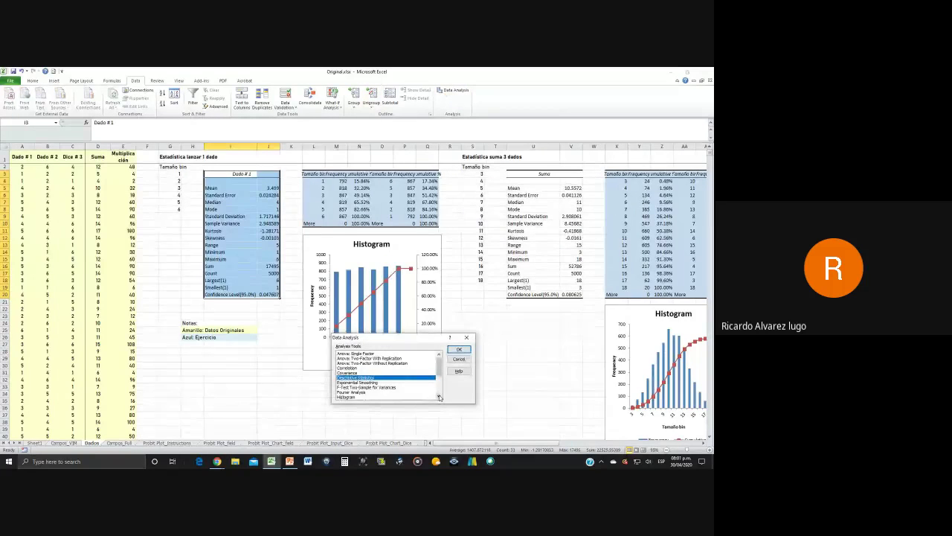
pyautogui.scroll(-1, 342, 396)
pyautogui.click(347, 392)
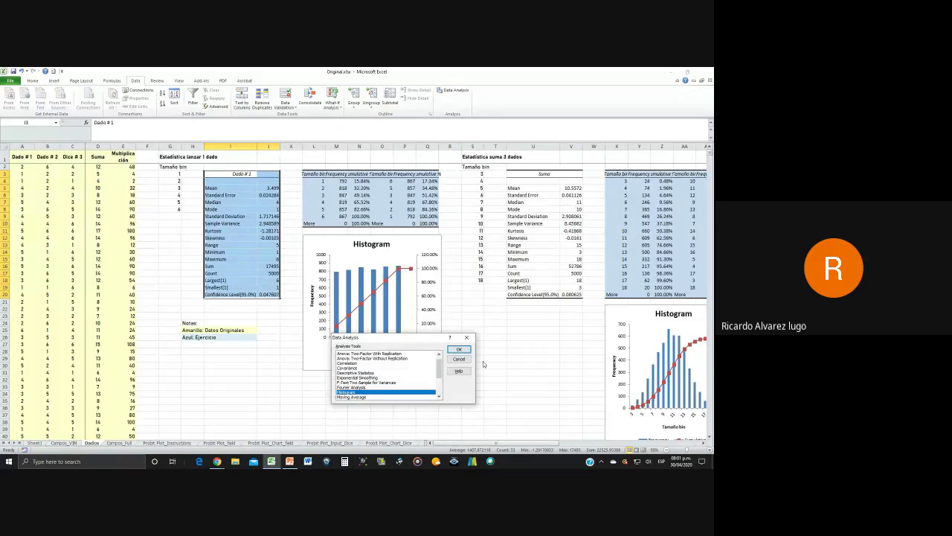
pyautogui.click(451, 350)
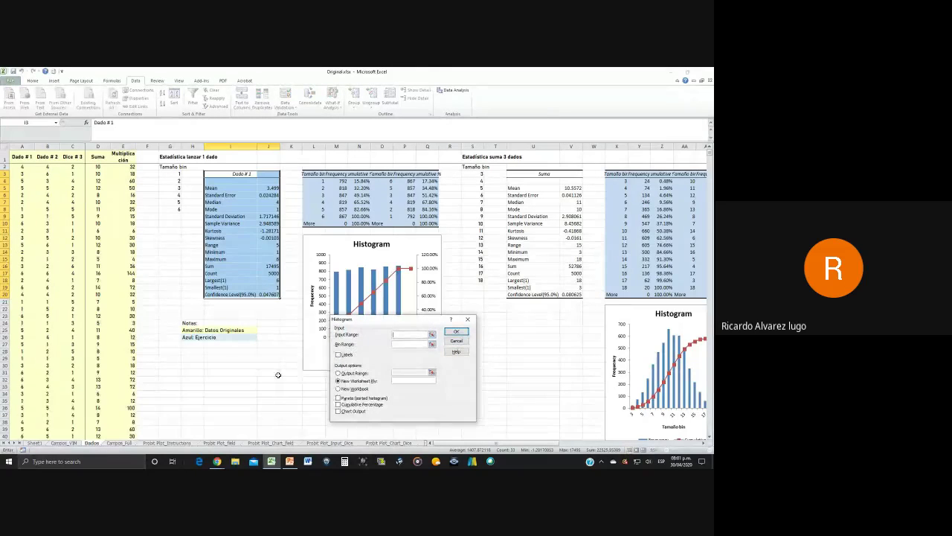
pyautogui.click(16, 158)
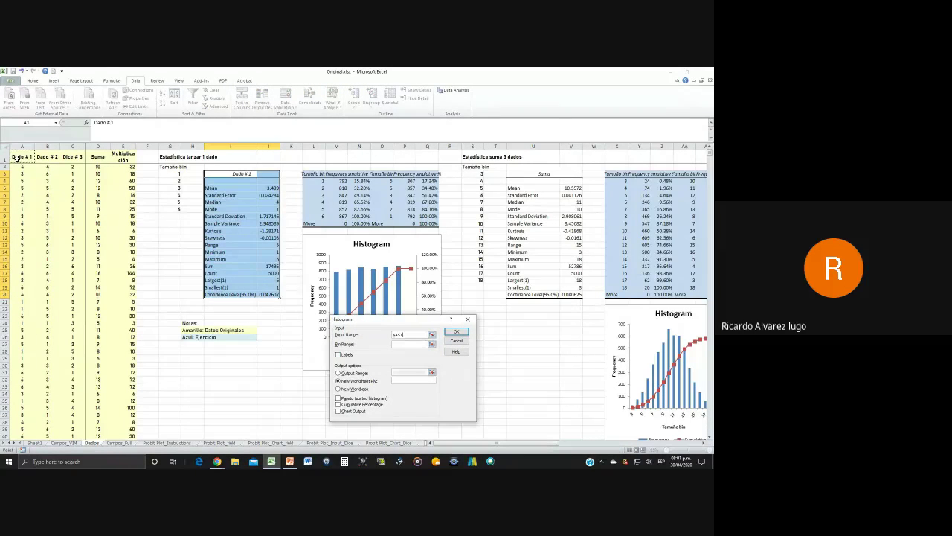
pyautogui.hotkey('ctrl', 'shift', 'Down')
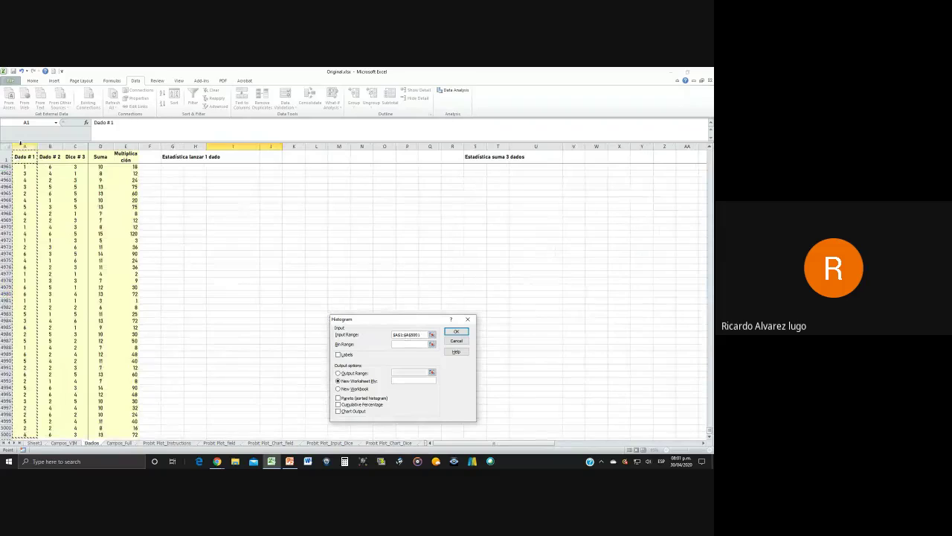
# - Set the histogram's bin range to the single-die Tamaño bin cells G2:G8 and mark the ranges as including labels
pyautogui.click(406, 346)
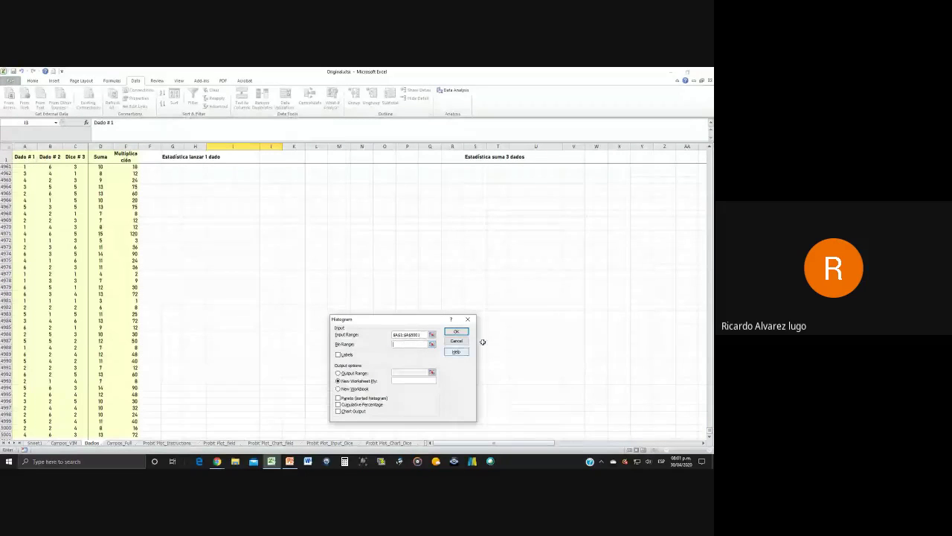
pyautogui.moveTo(710, 433); pyautogui.dragTo(710, 165)
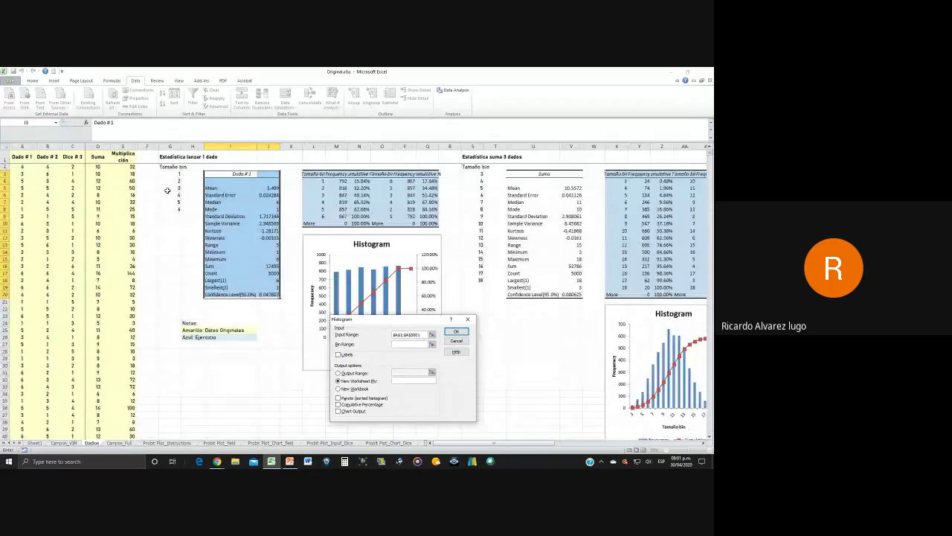
pyautogui.moveTo(167, 165); pyautogui.dragTo(170, 209)
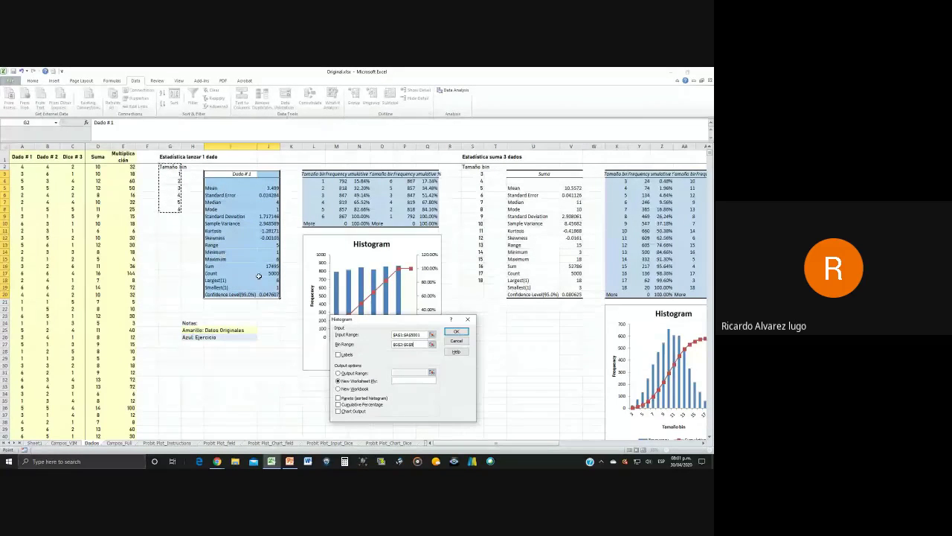
pyautogui.click(338, 355)
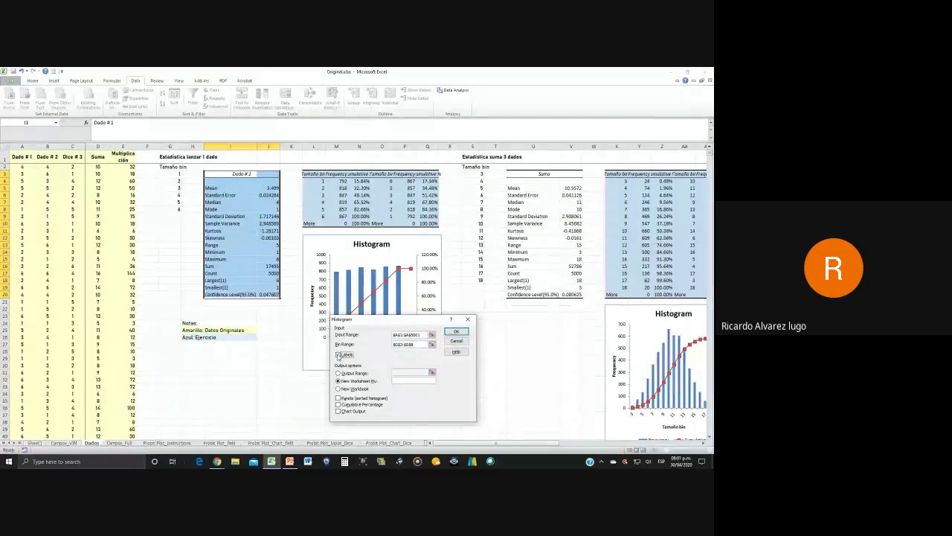
# - Direct the histogram to an output range and reselect A1:A5001 as its input range
pyautogui.click(339, 373)
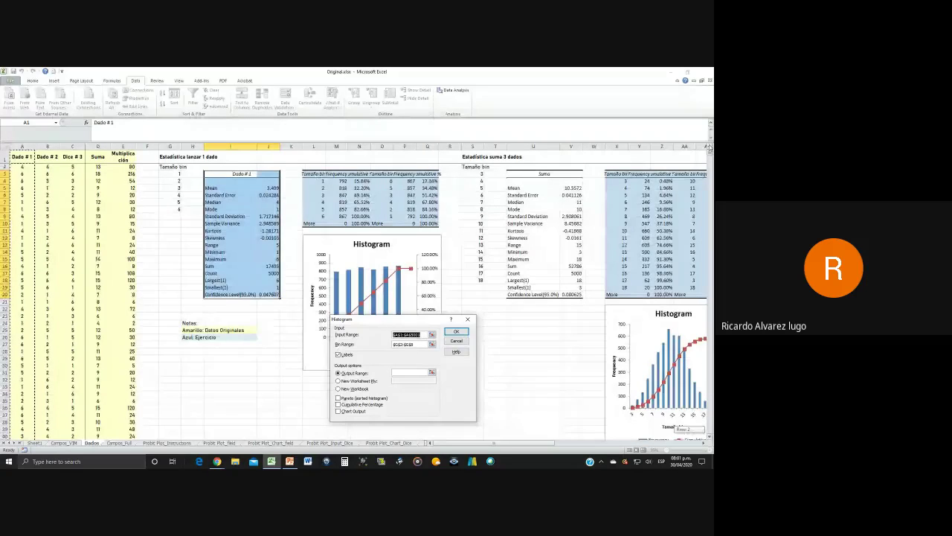
pyautogui.click(305, 180)
pyautogui.click(316, 174)
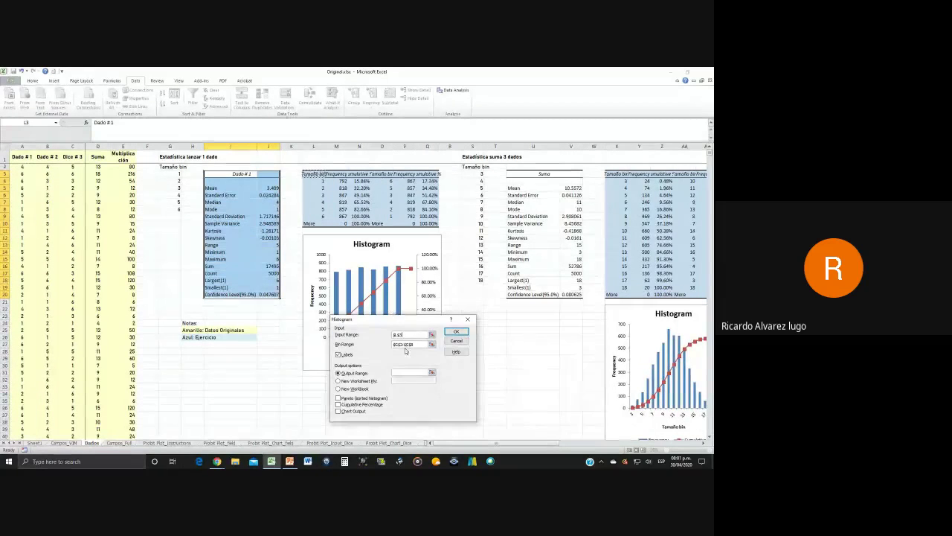
pyautogui.press('BackSpace')
pyautogui.click(28, 155)
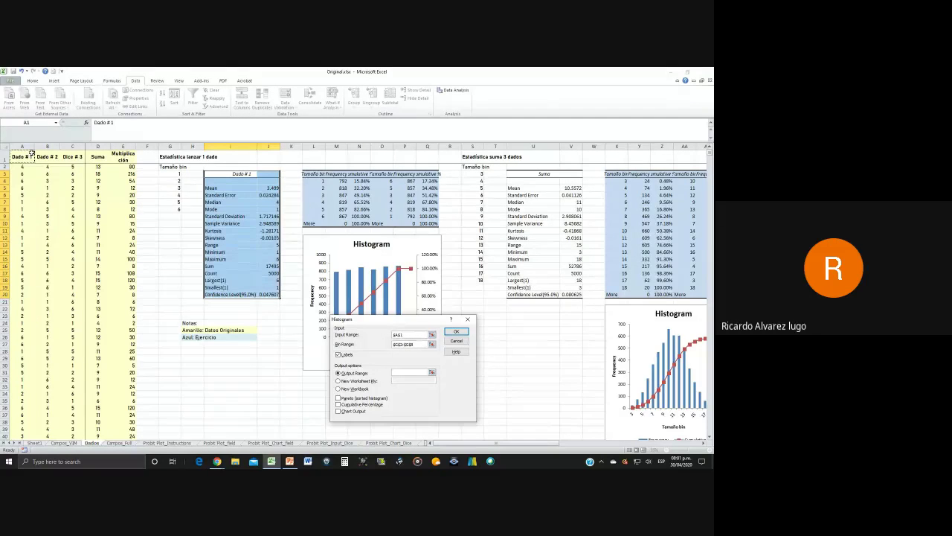
pyautogui.hotkey('ctrl', 'shift', 'Down')
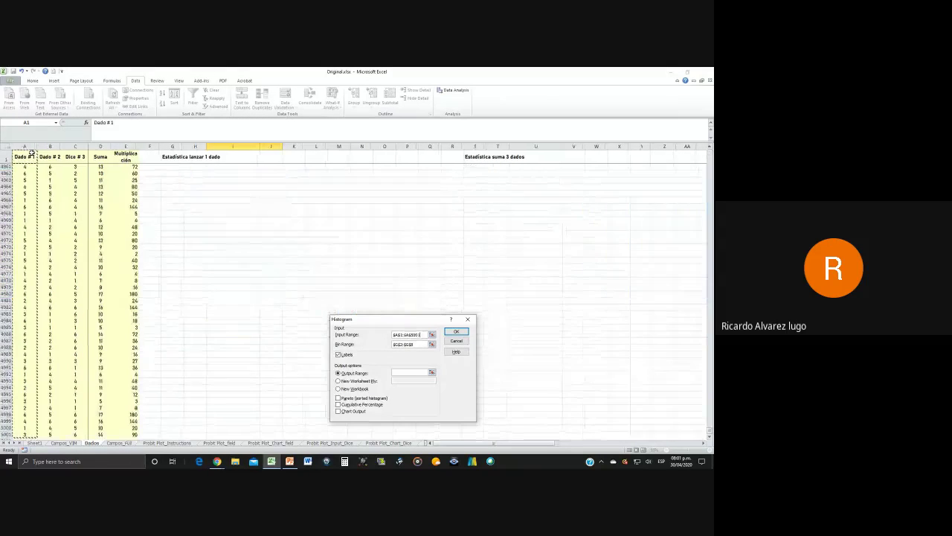
# - Reselect G2:G8 as the bin range and set the histogram's output range to cell L3
pyautogui.click(413, 344)
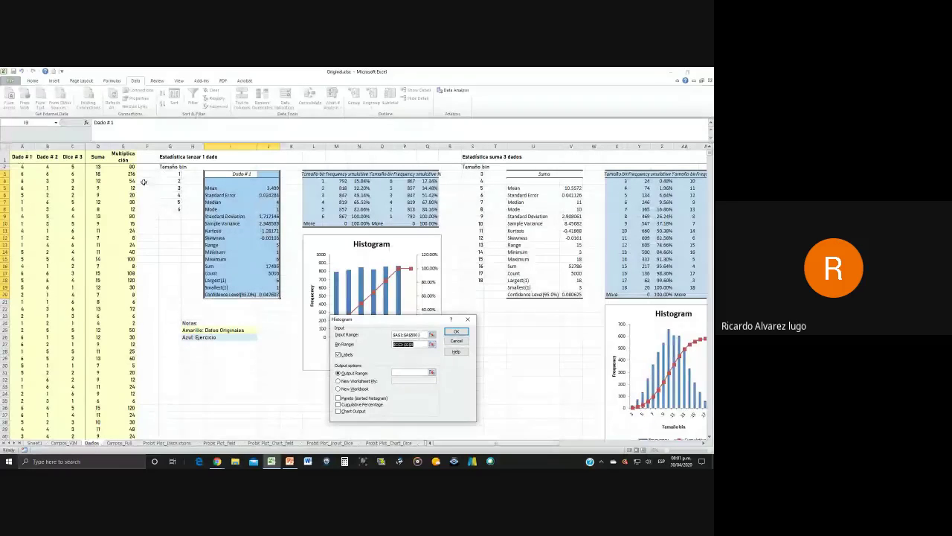
pyautogui.moveTo(170, 166); pyautogui.dragTo(170, 210)
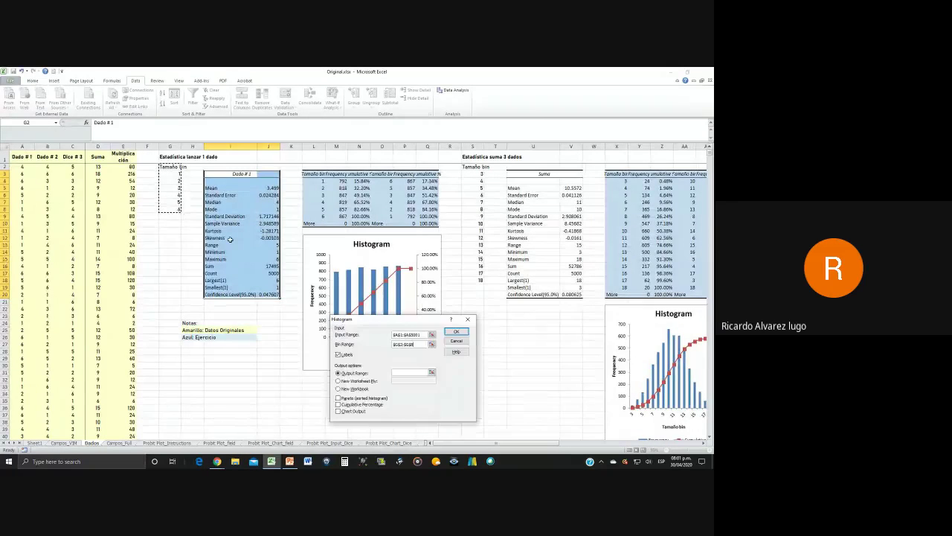
pyautogui.click(403, 372)
pyautogui.click(317, 174)
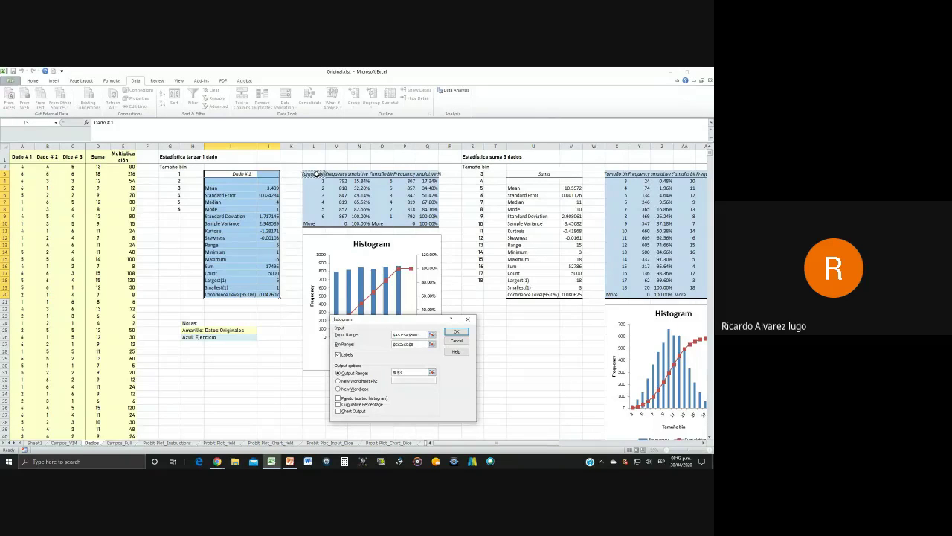
# - Enable Pareto sorting, cumulative percentage and chart output, and generate the histogram over the existing single-die results
pyautogui.click(339, 398)
pyautogui.click(338, 404)
pyautogui.click(338, 411)
pyautogui.click(456, 331)
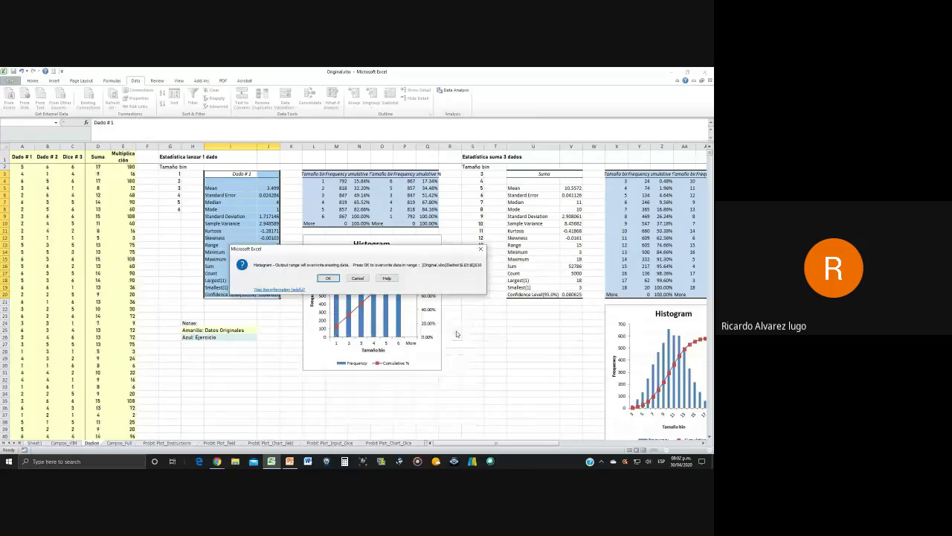
pyautogui.click(328, 277)
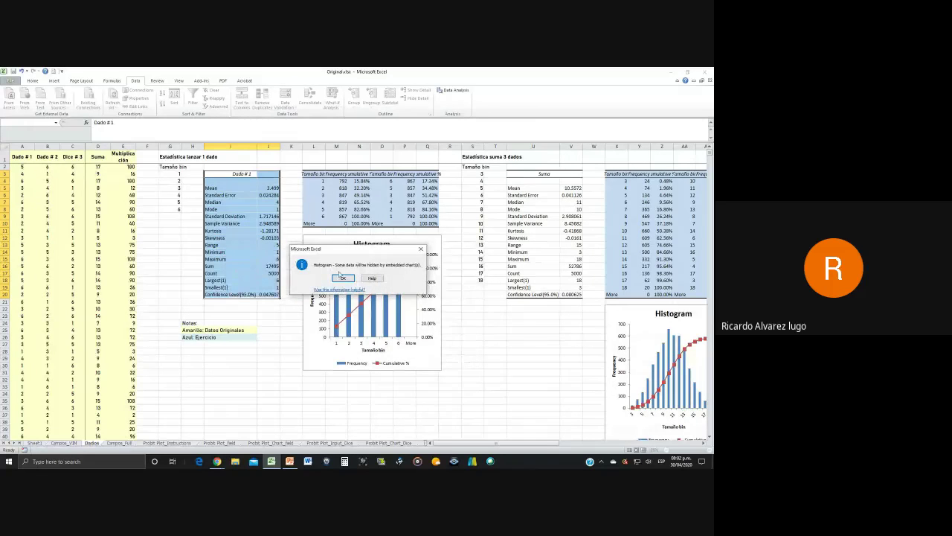
pyautogui.click(340, 278)
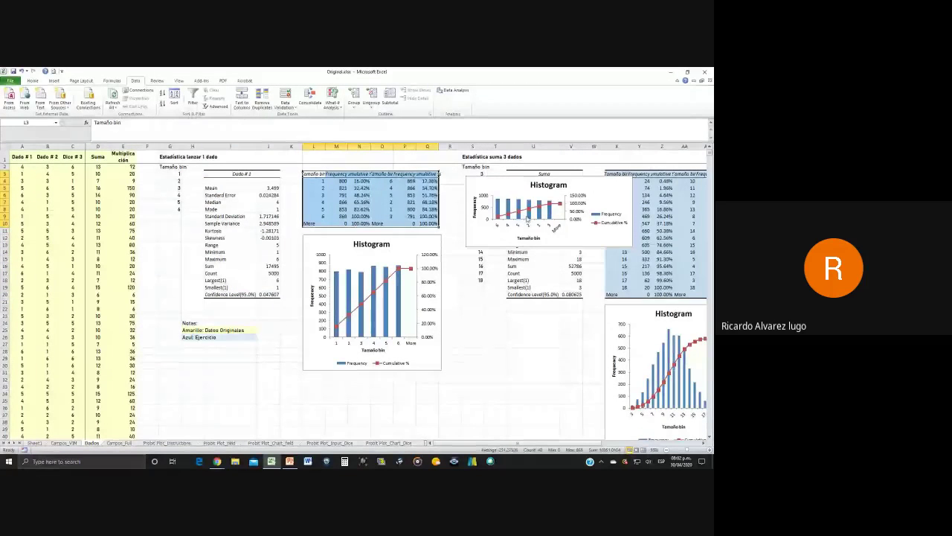
# - Delete the old single-die histogram chart and place the new one beneath the frequency table, resized to the table's width
pyautogui.click(329, 246)
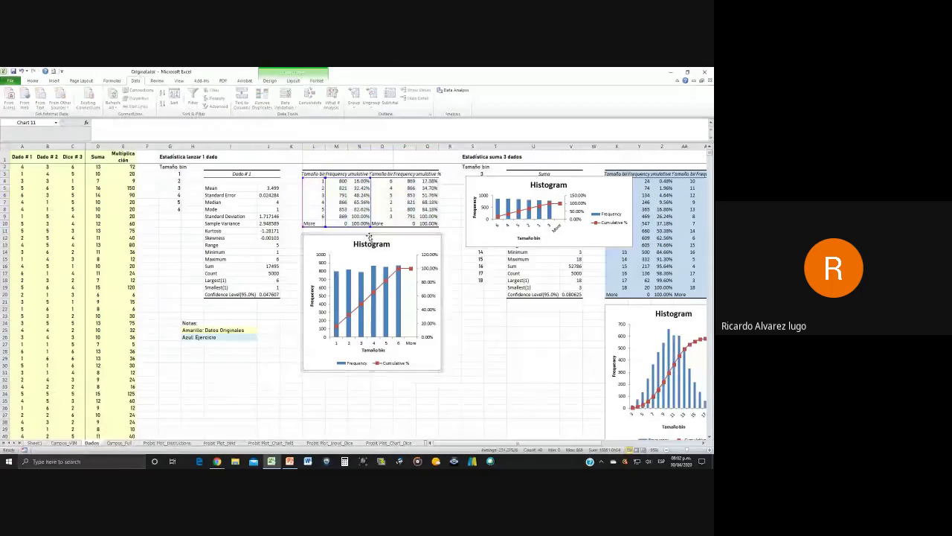
pyautogui.press('Delete')
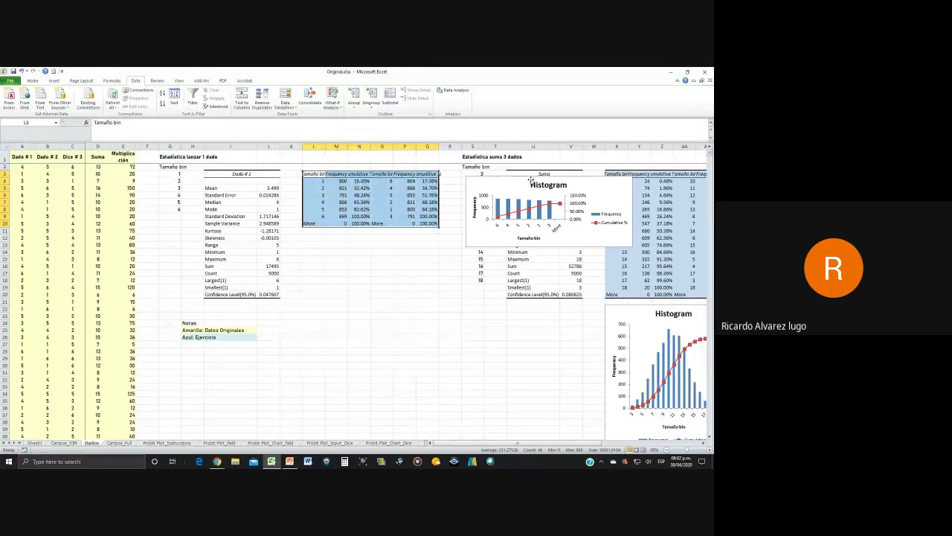
pyautogui.hotkey('ctrl', 'z')
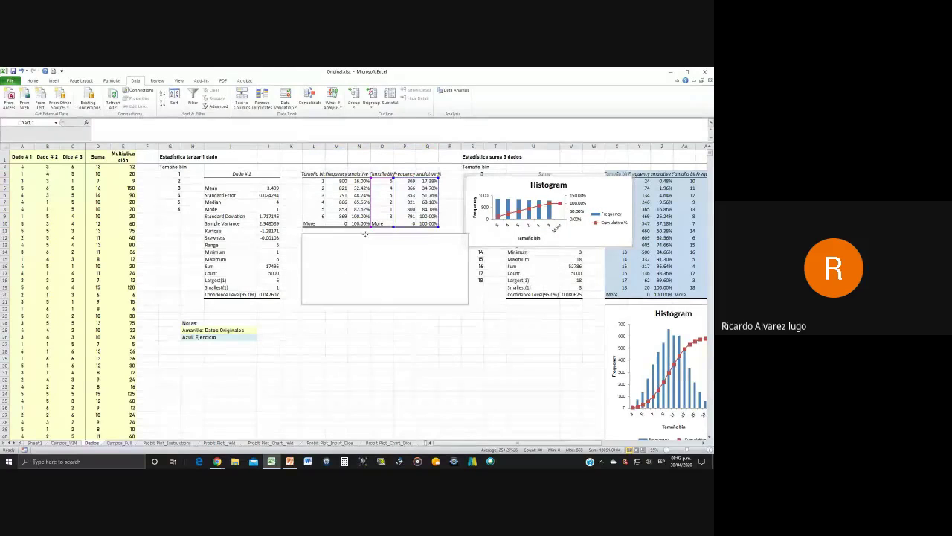
pyautogui.moveTo(468, 304); pyautogui.dragTo(440, 380)
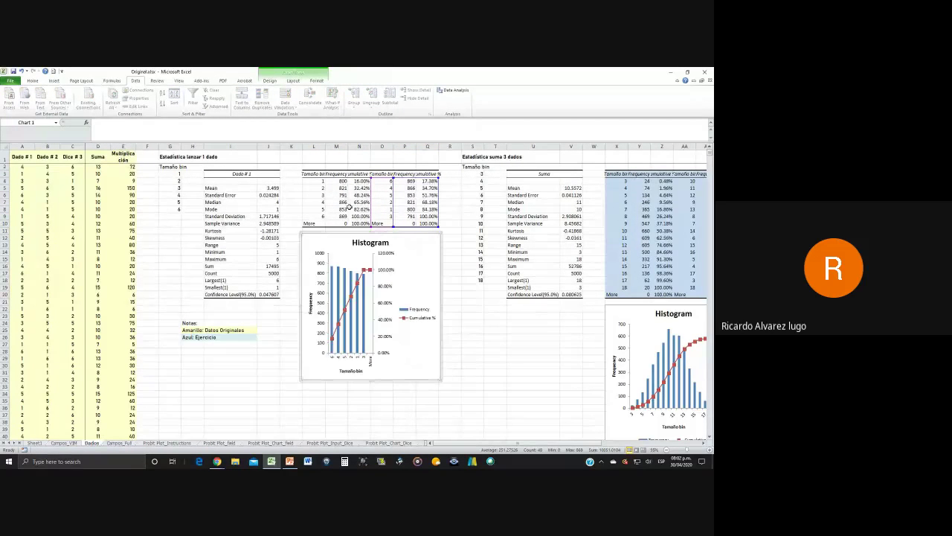
# - Repoint the single-die histogram's Frequency series to the unsorted table, using L4:L10 as categories and M4:M10 as values
pyautogui.click(317, 180)
pyautogui.click(341, 180)
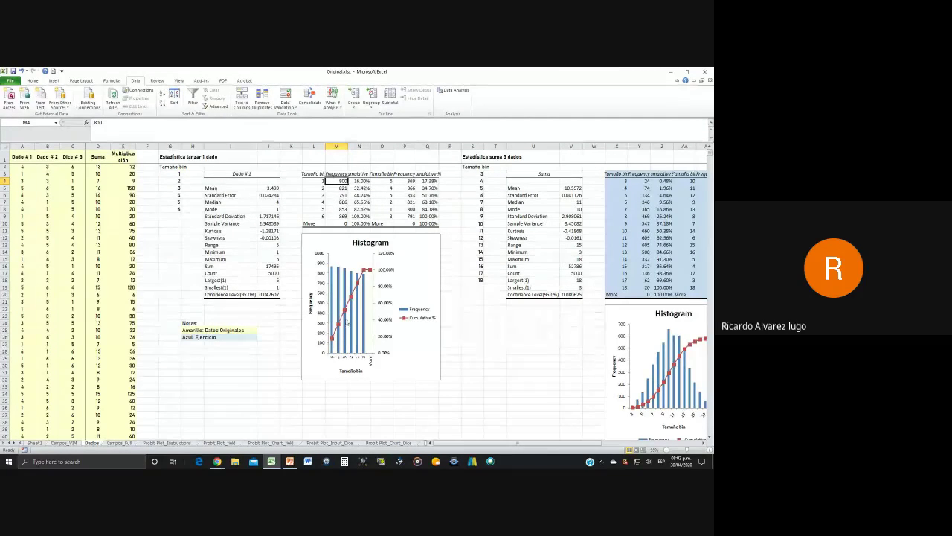
pyautogui.click(351, 318)
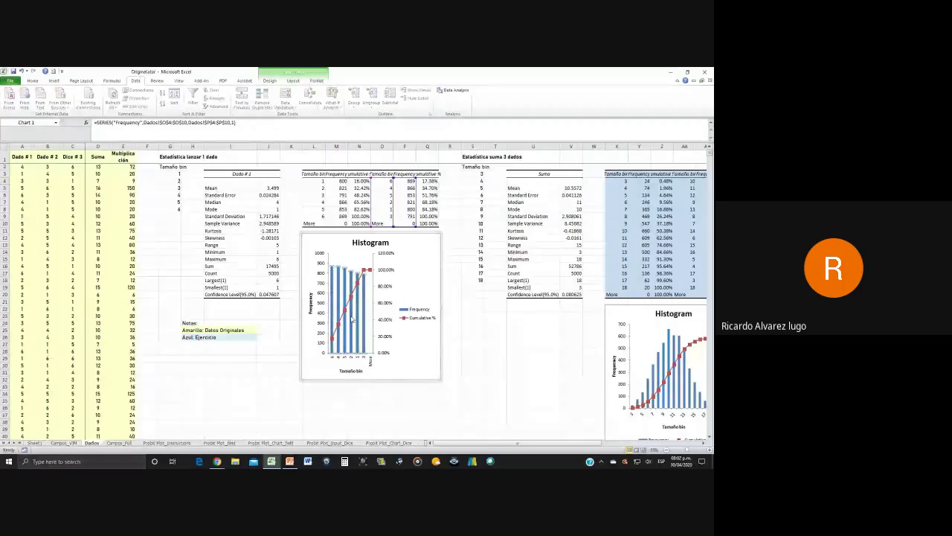
pyautogui.moveTo(370, 210); pyautogui.dragTo(305, 210)
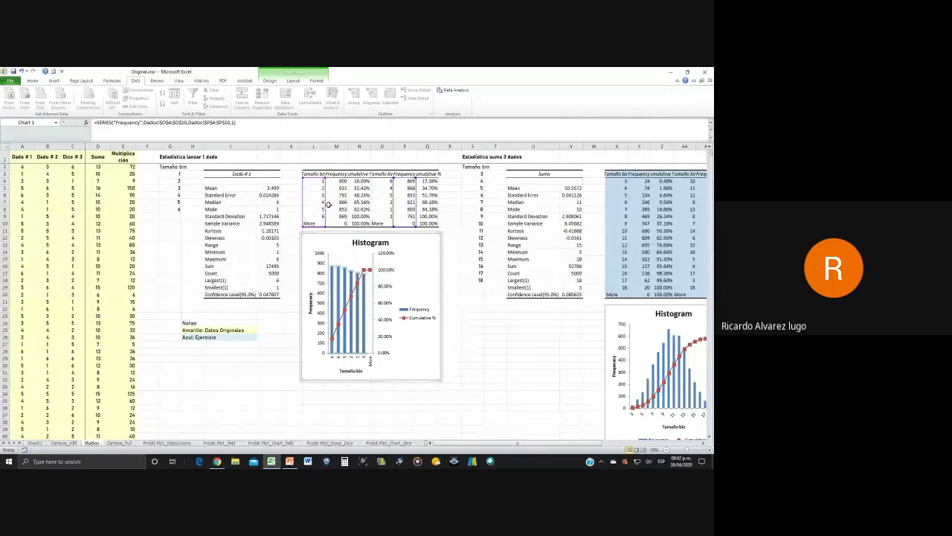
pyautogui.moveTo(394, 209); pyautogui.dragTo(338, 209)
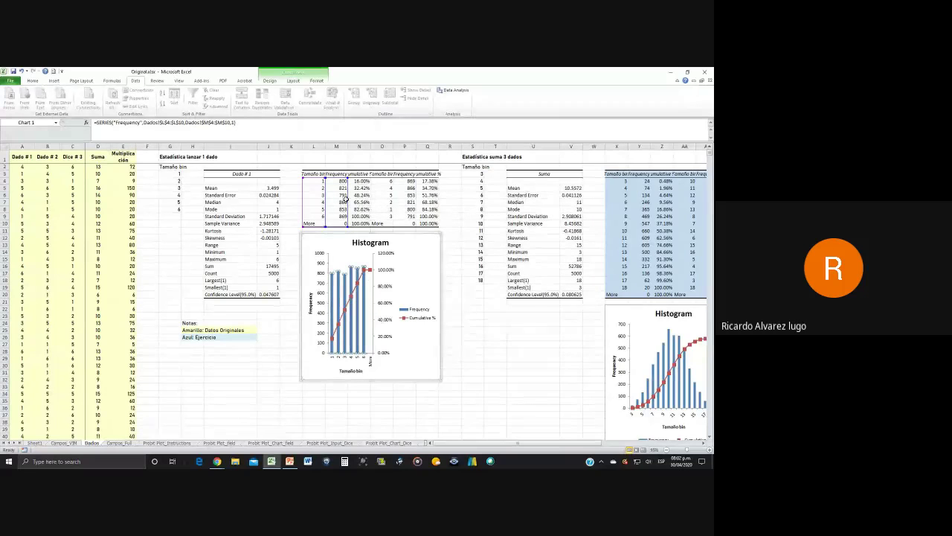
# - Repoint the Cumulative % series to categories L4:L10 and values N4:N10, and enlarge the single-die histogram chart slightly
pyautogui.click(357, 285)
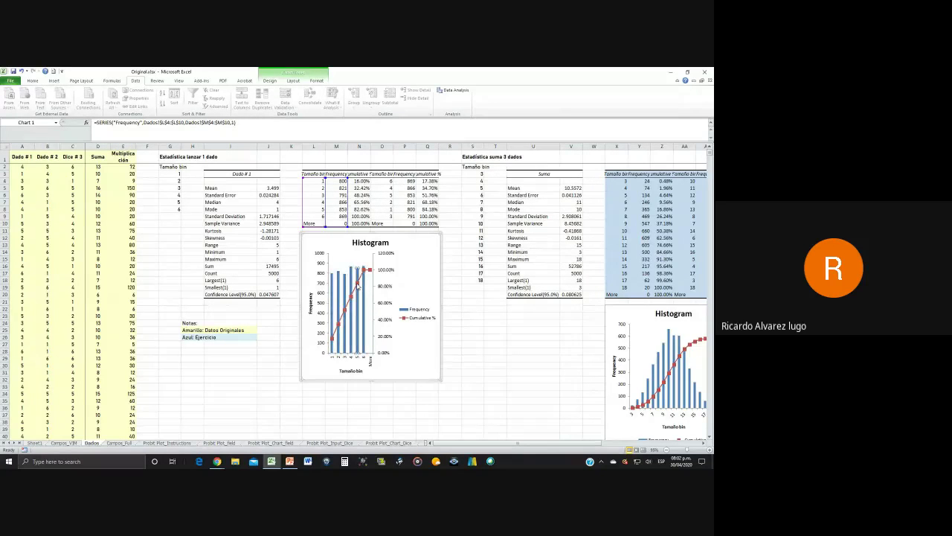
pyautogui.click(358, 282)
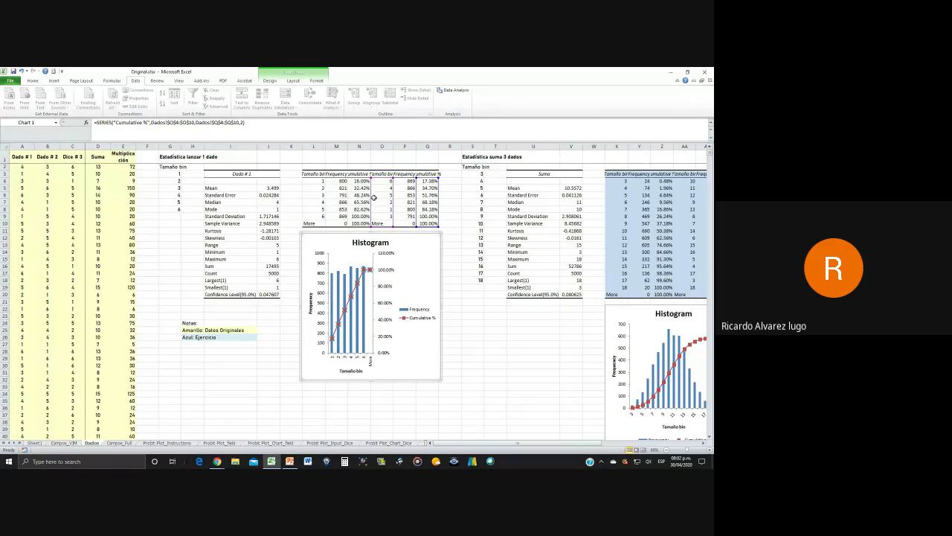
pyautogui.moveTo(375, 197); pyautogui.dragTo(307, 200)
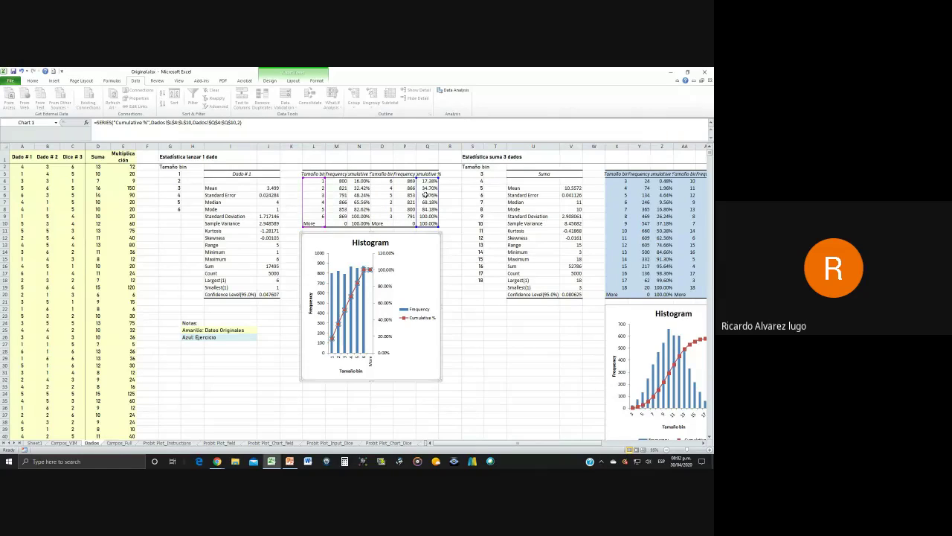
pyautogui.moveTo(414, 203); pyautogui.dragTo(371, 202)
pyautogui.moveTo(366, 202); pyautogui.dragTo(365, 202)
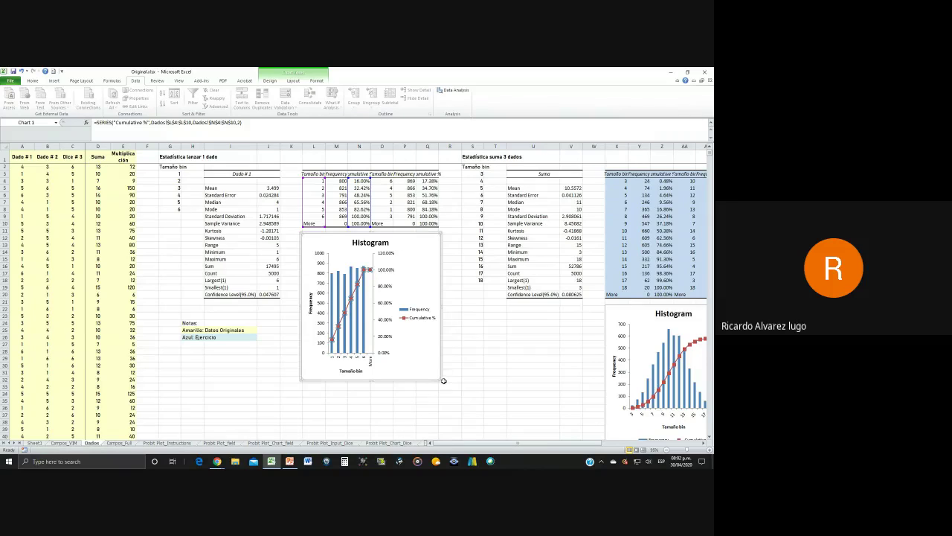
pyautogui.moveTo(442, 382); pyautogui.dragTo(464, 386)
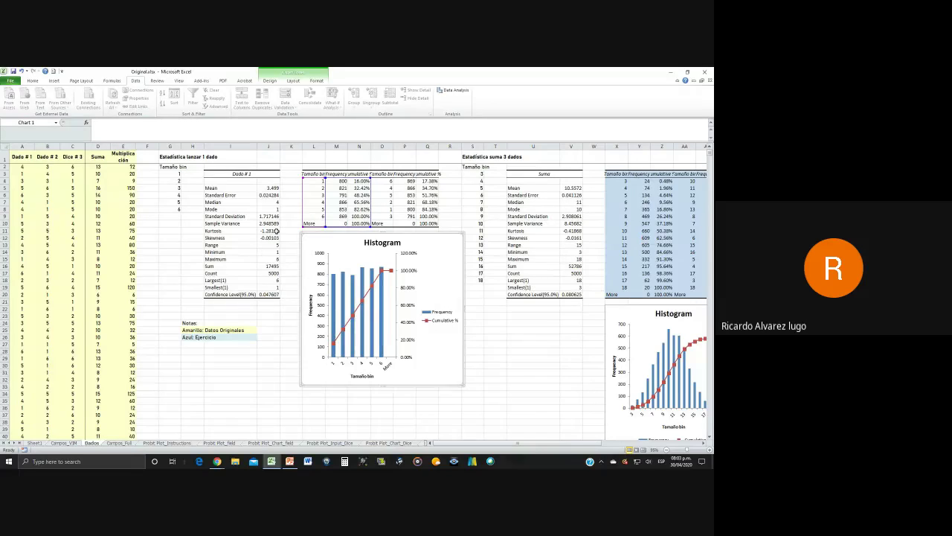
# - View the three-dice multiplication results, then switch to the PowerPoint presentation and reveal the exercise's expected distribution types in the slide show
pyautogui.hscroll(1, 576, 335)
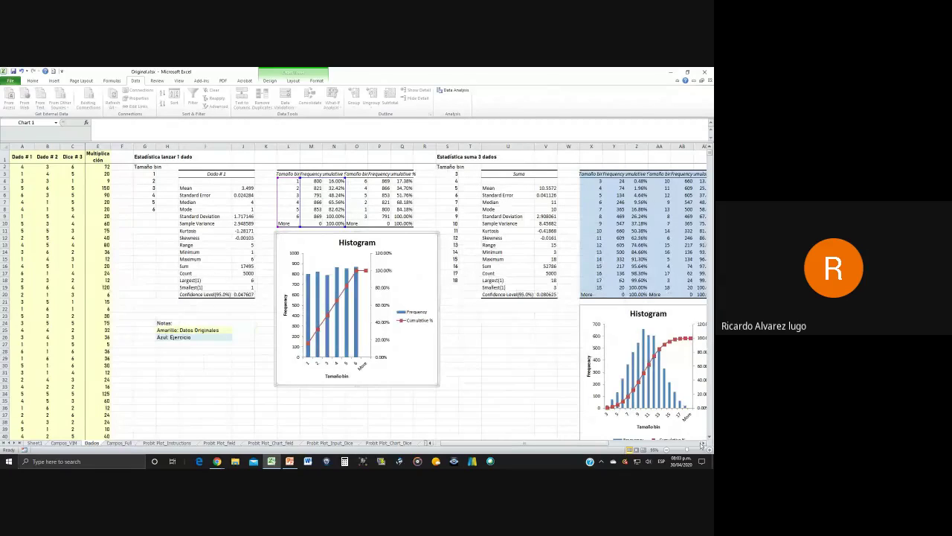
pyautogui.moveTo(701, 445)
pyautogui.mouseDown()
pyautogui.moveTo(676, 443)
pyautogui.moveTo(703, 445)
pyautogui.mouseUp()
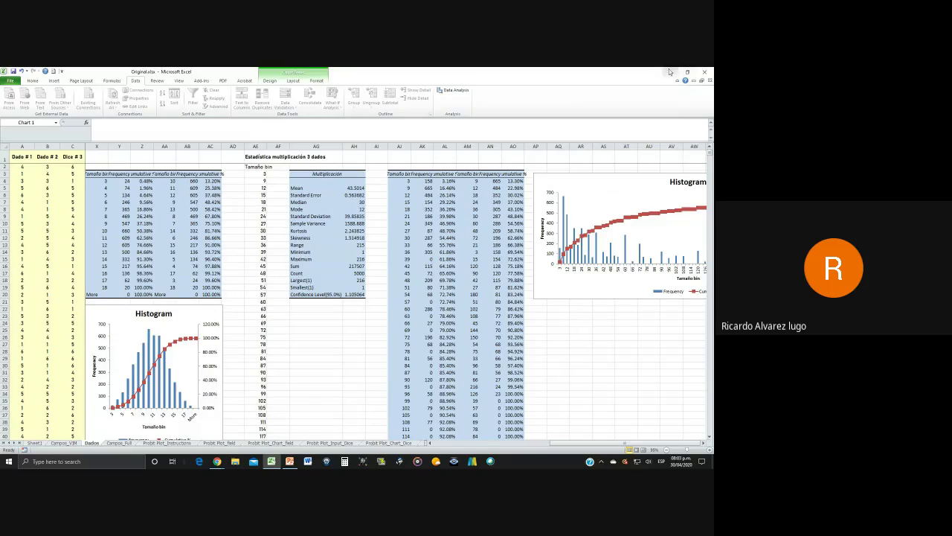
pyautogui.click(670, 72)
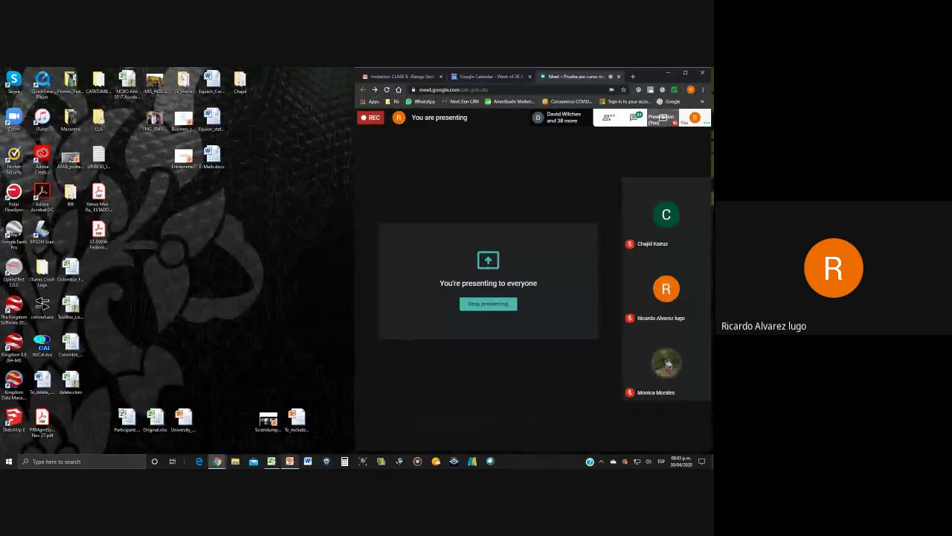
pyautogui.click(290, 461)
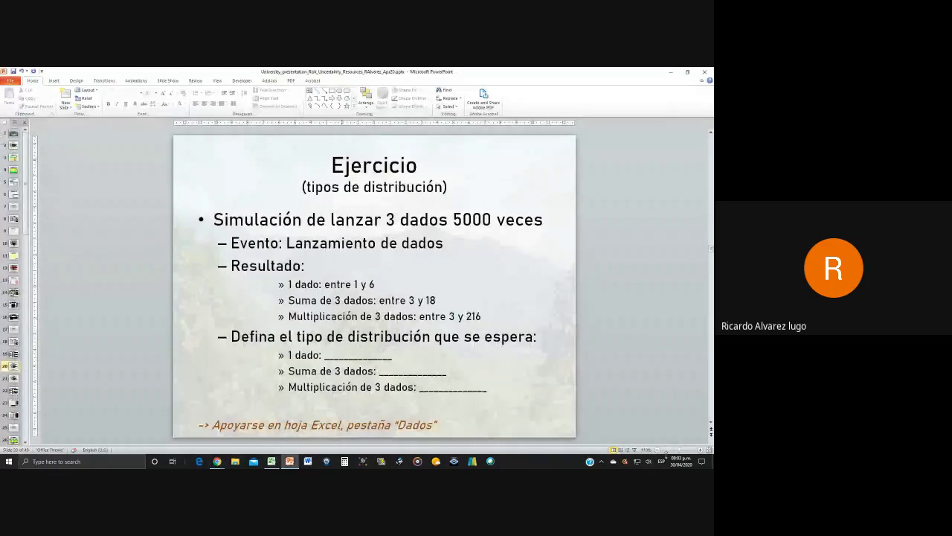
pyautogui.click(632, 450)
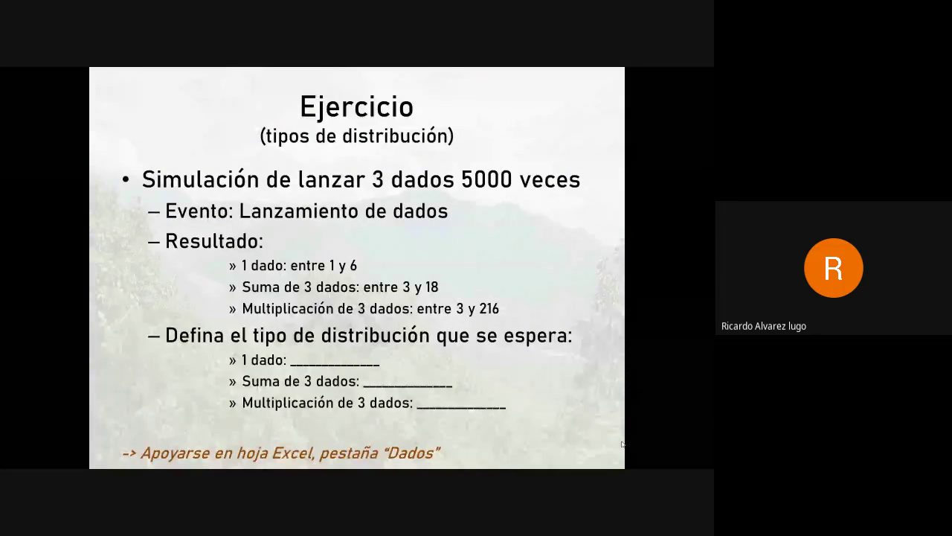
pyautogui.click(622, 444)
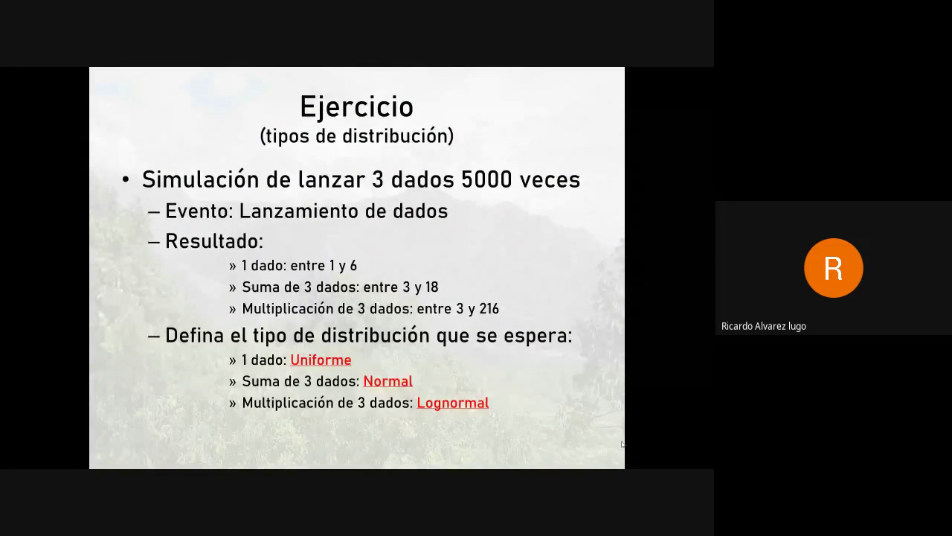
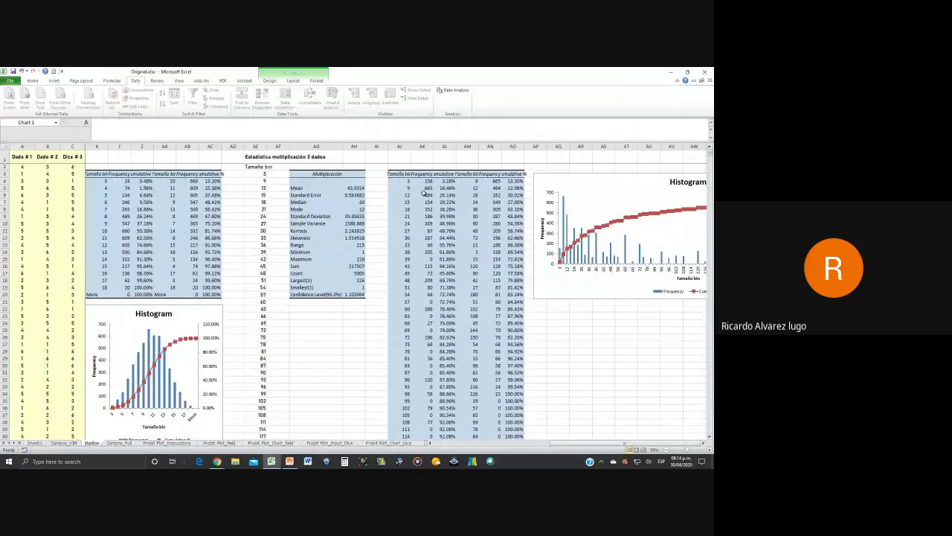
# - Close Original.xlsx without saving its changes, close Participant.xlsx, and exit Excel
pyautogui.click(705, 73)
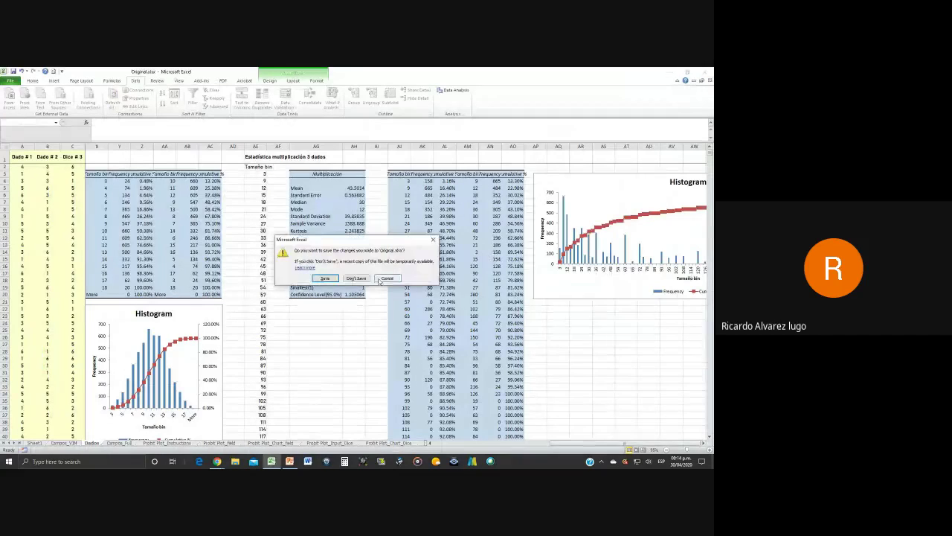
pyautogui.press('n')
pyautogui.click(705, 73)
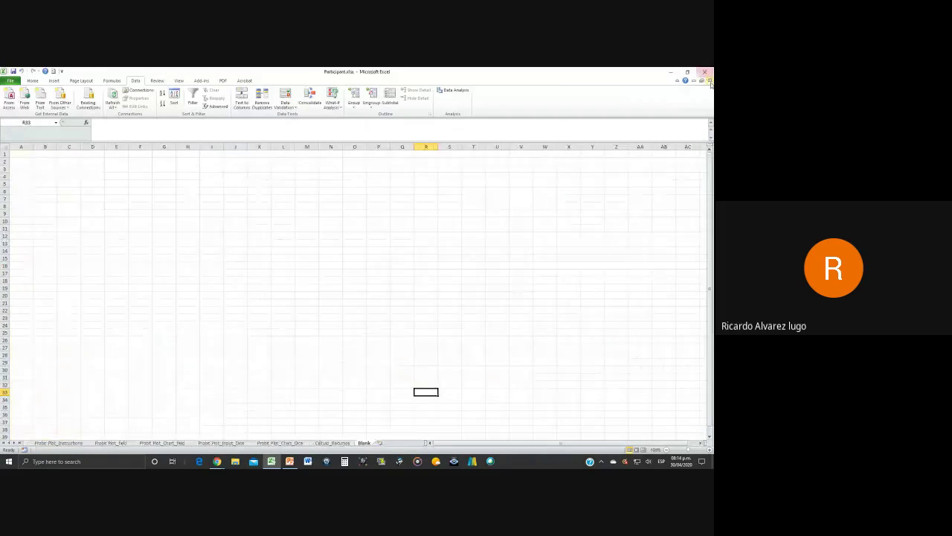
pyautogui.click(355, 279)
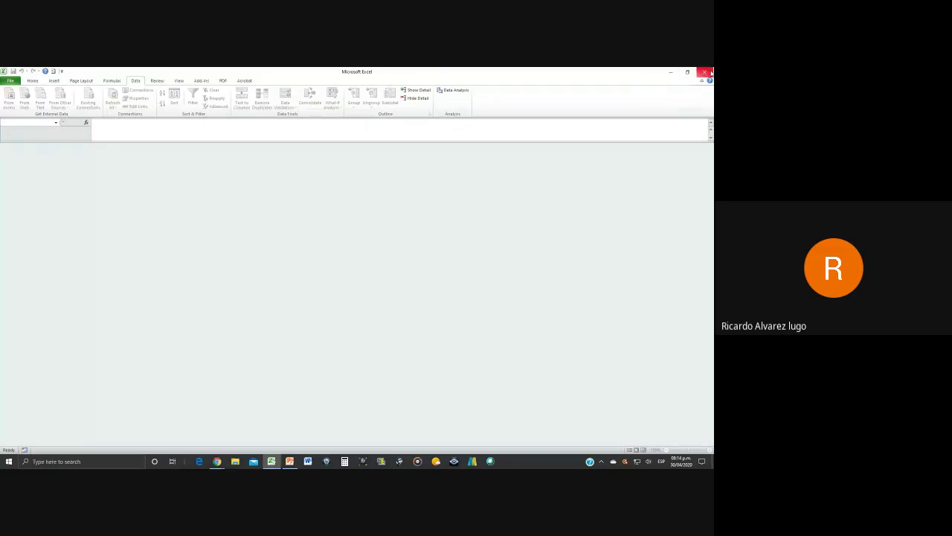
pyautogui.click(704, 72)
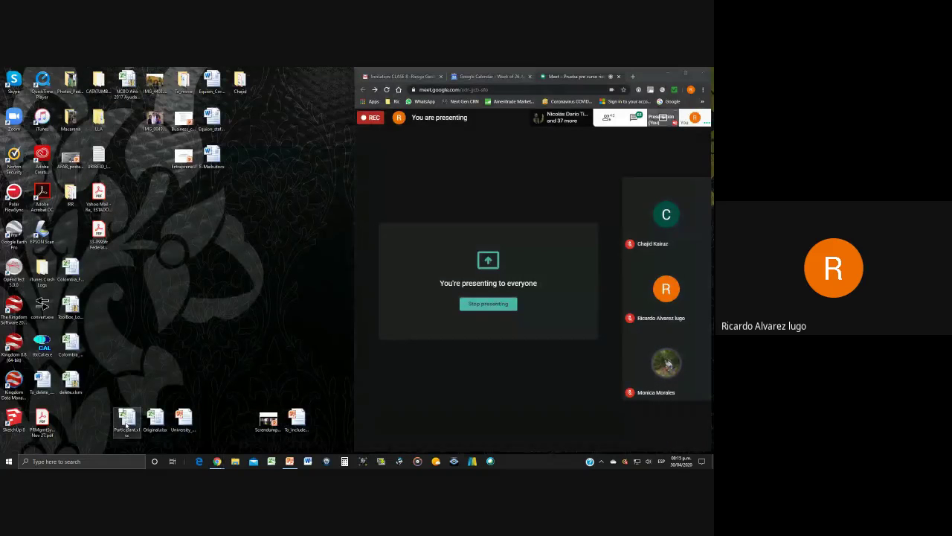
# - Open Participant.xlsx from the desktop and display its Campos_Full sheet
pyautogui.click(127, 422)
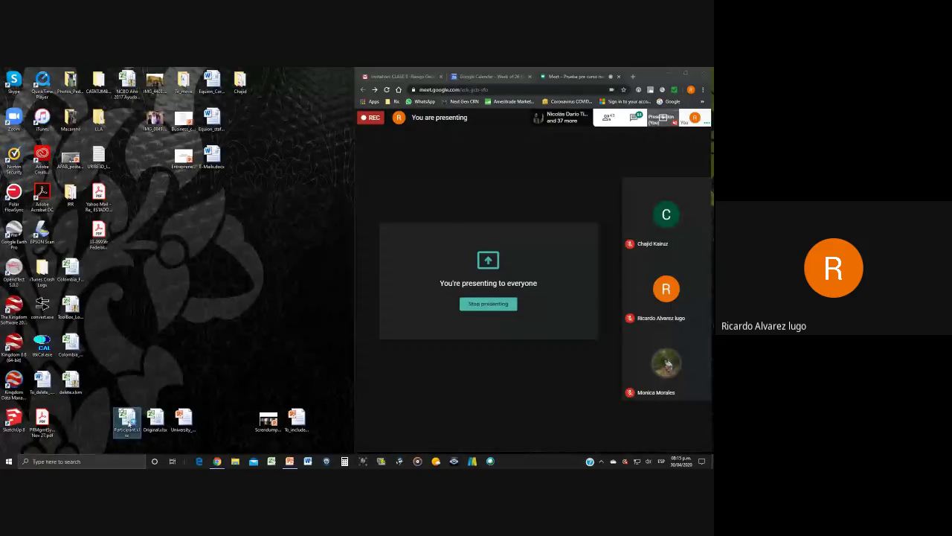
pyautogui.doubleClick(128, 421)
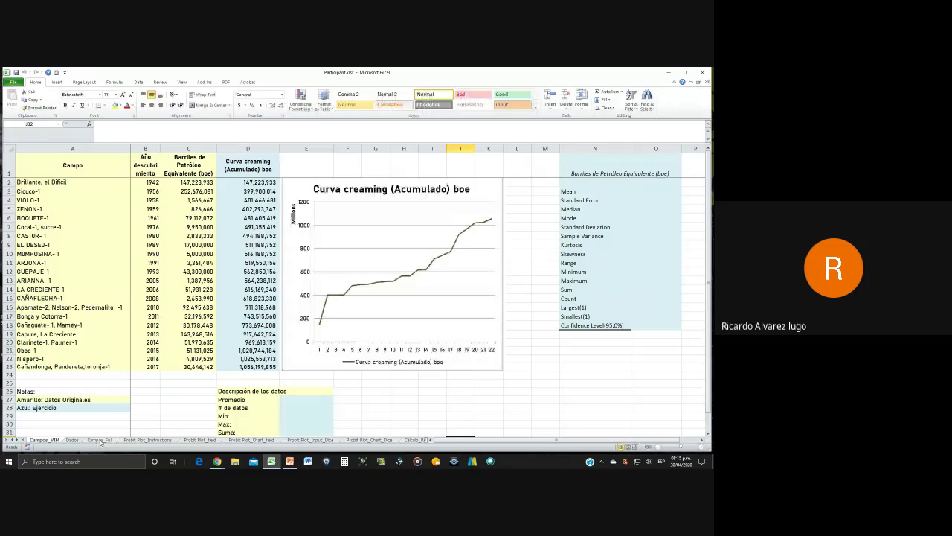
pyautogui.click(149, 440)
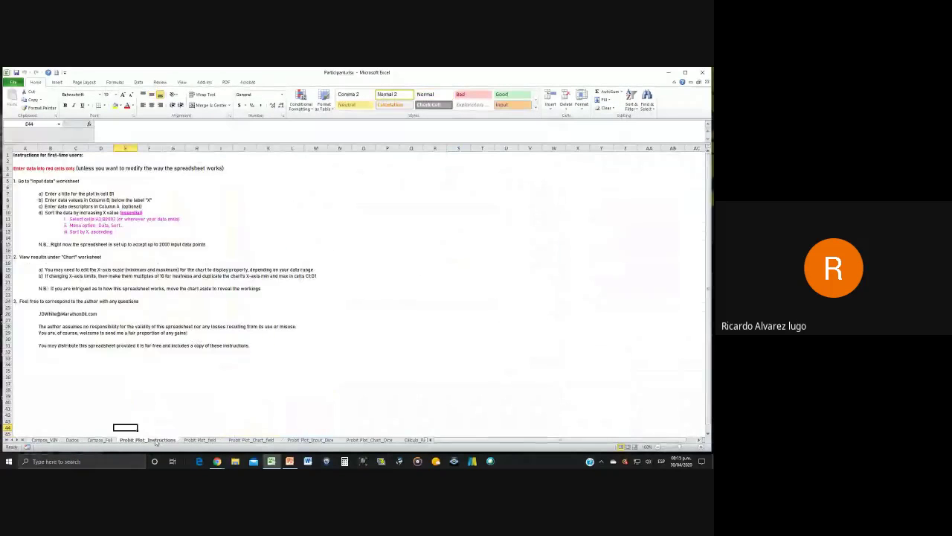
pyautogui.click(108, 441)
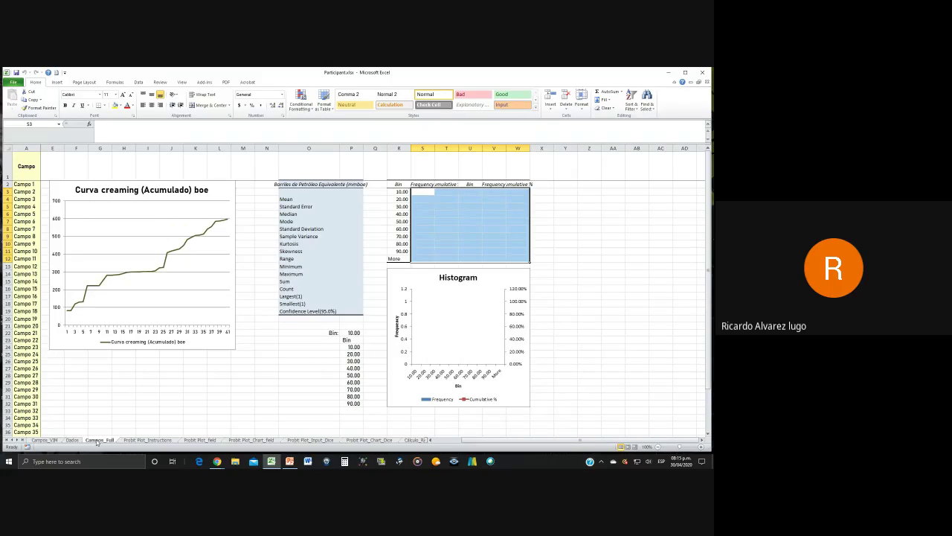
# - Examine the field names, discovery years and barrel volumes on the Campos_Full sheet from the first to the last record
pyautogui.click(25, 167)
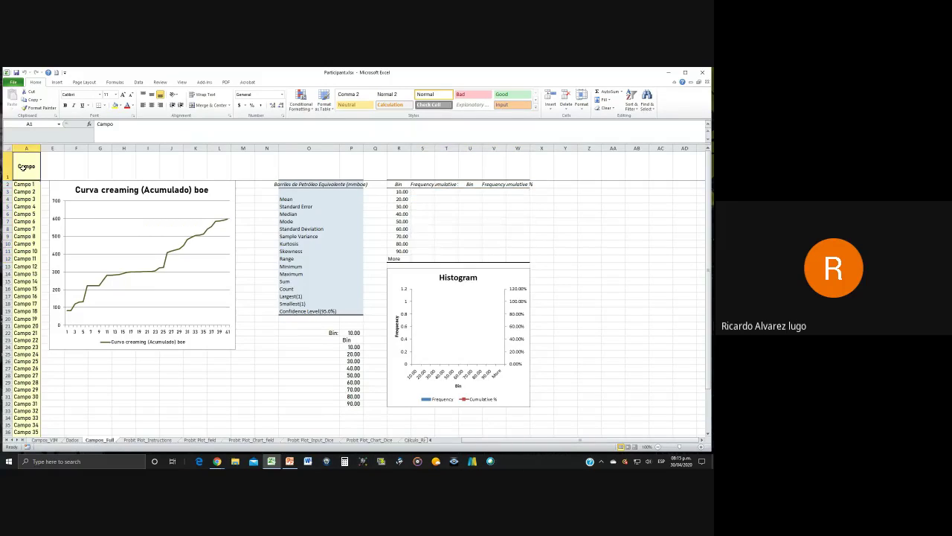
pyautogui.hotkey('ctrl', 'z')
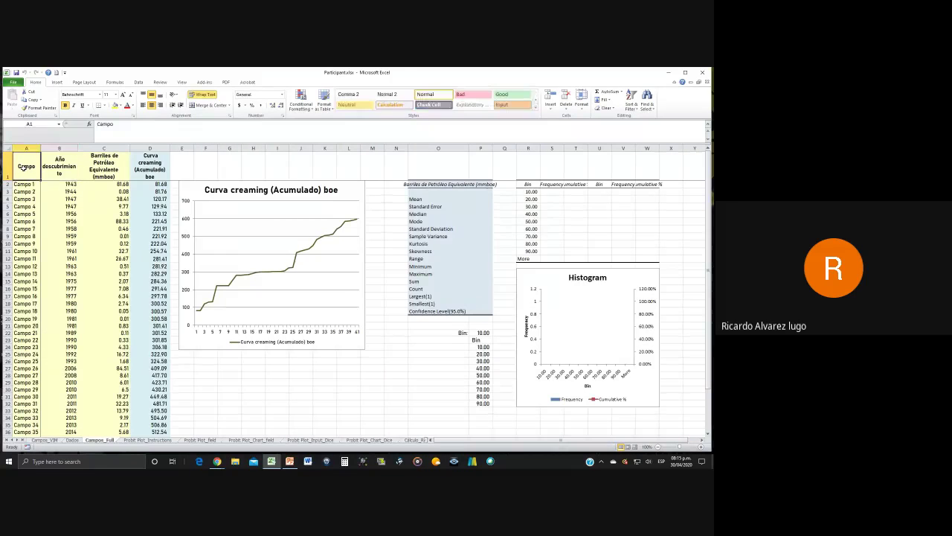
pyautogui.press('Right')
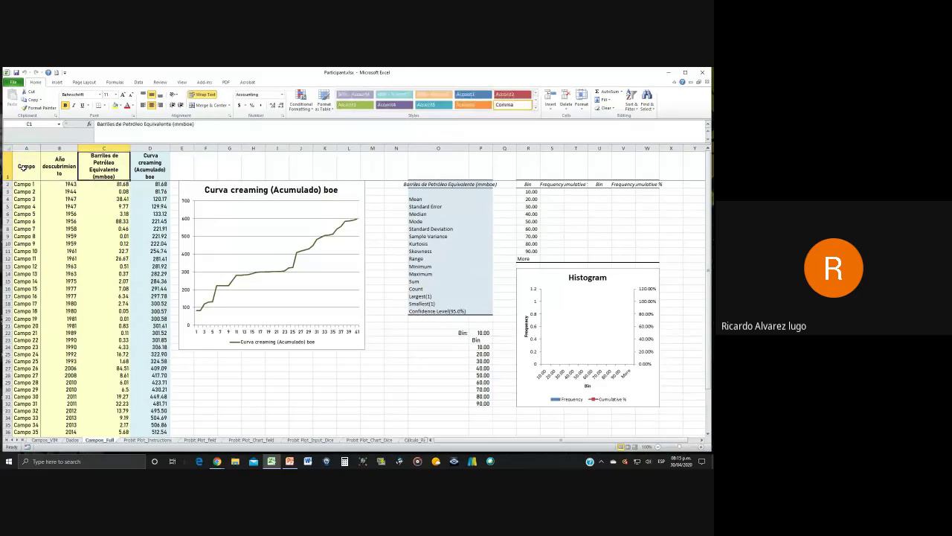
pyautogui.press('Down')
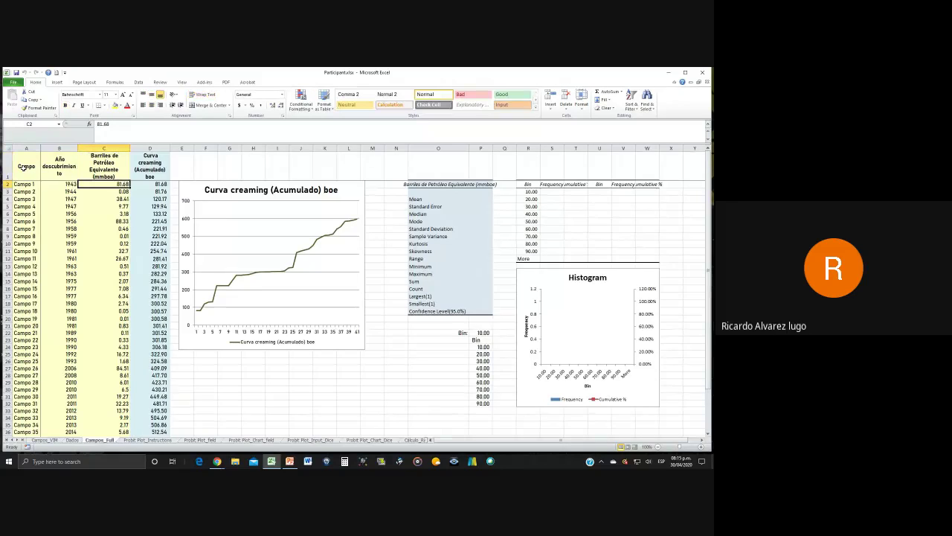
pyautogui.press('Left')
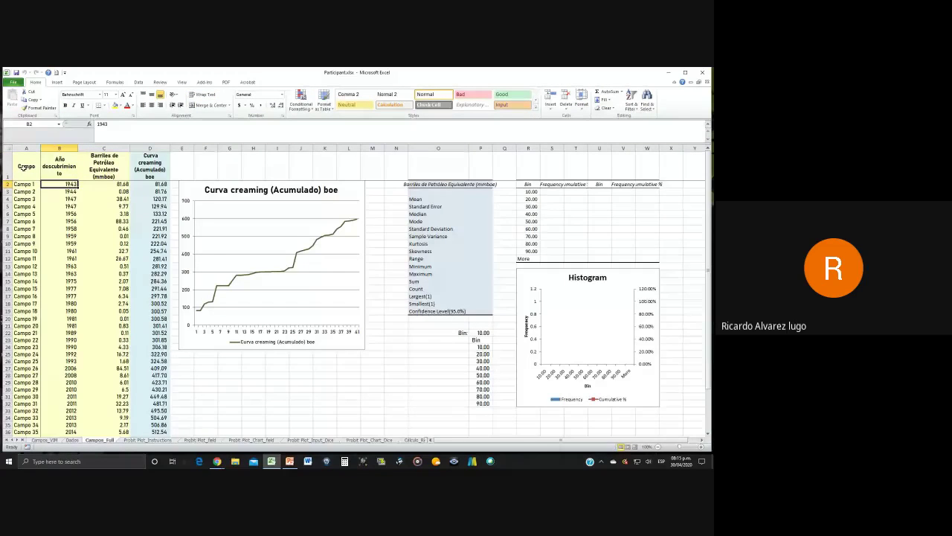
pyautogui.hotkey('ctrl', 'Down')
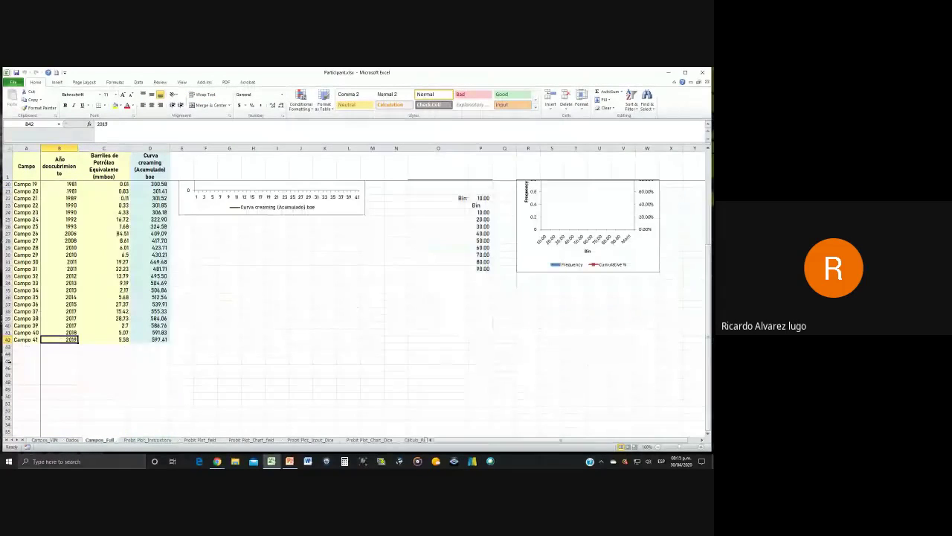
pyautogui.scroll(4, 21, 333)
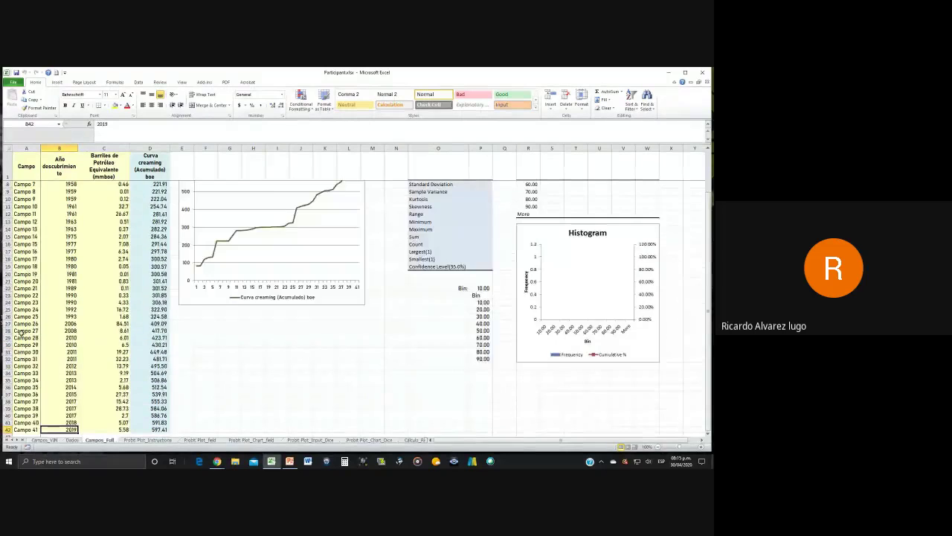
pyautogui.scroll(2, 21, 333)
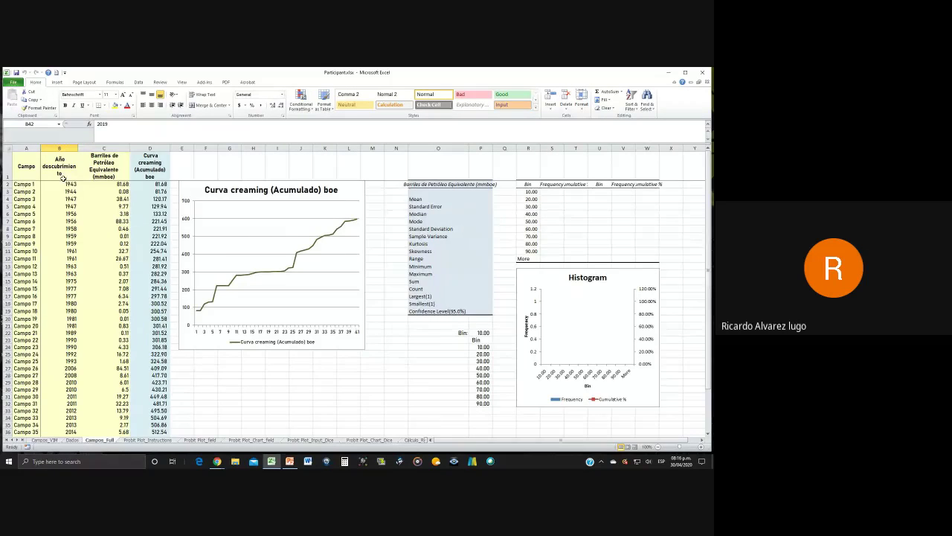
# - Set up a Descriptive Statistics analysis of the barrel volumes with input range C1:C42, treating the first row as labels
pyautogui.click(108, 170)
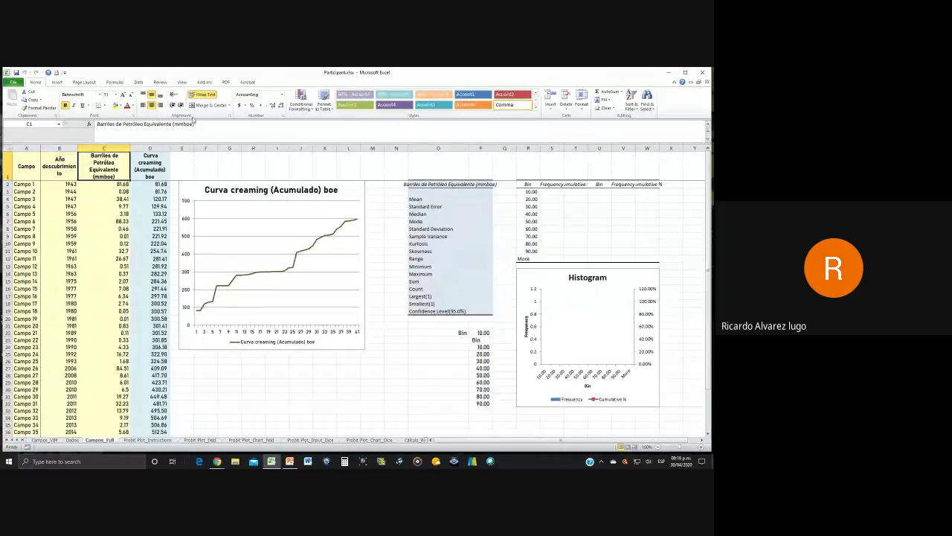
pyautogui.click(139, 83)
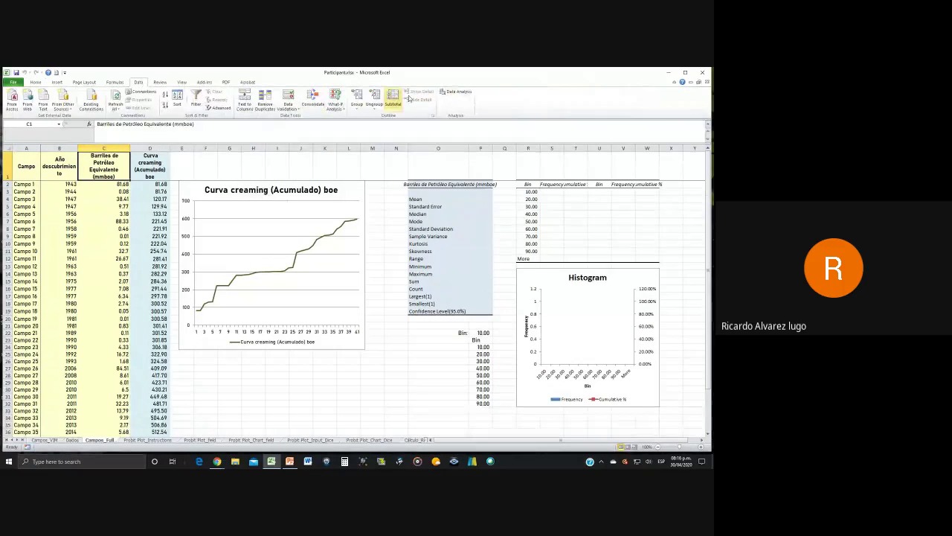
pyautogui.click(457, 91)
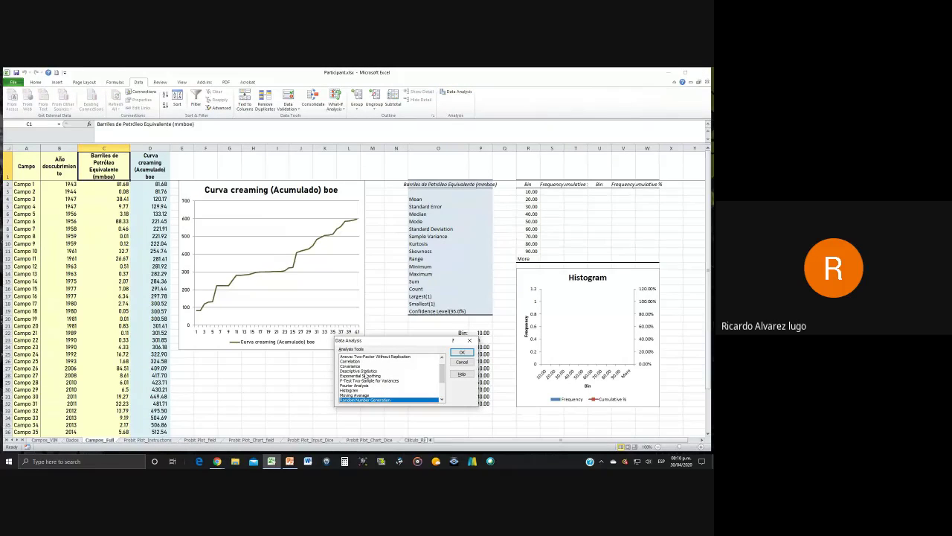
pyautogui.click(361, 371)
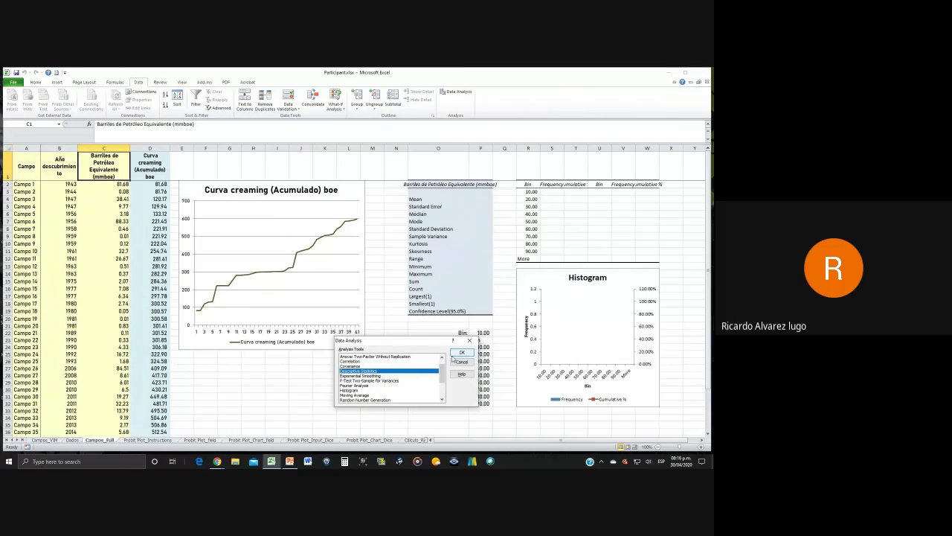
pyautogui.click(459, 353)
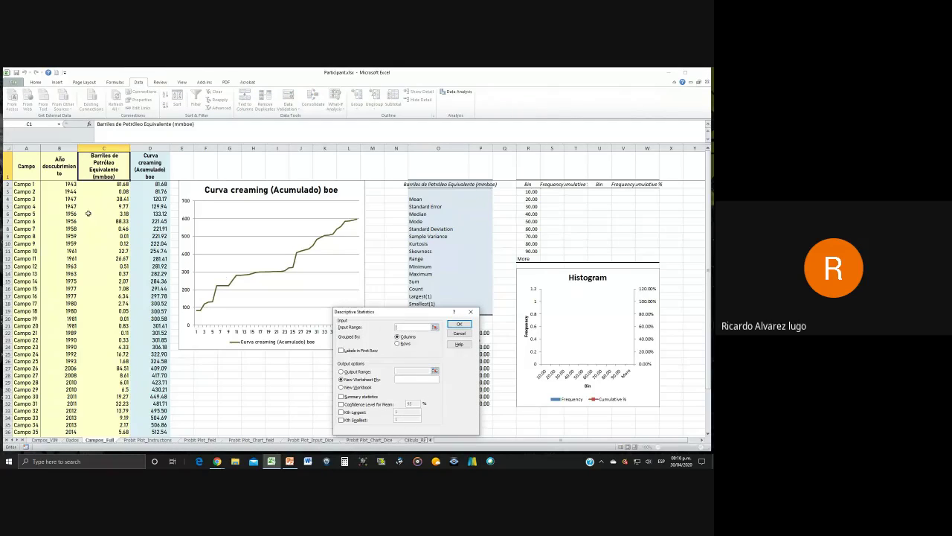
pyautogui.click(107, 170)
pyautogui.hotkey('ctrl', 'shift', 'Down')
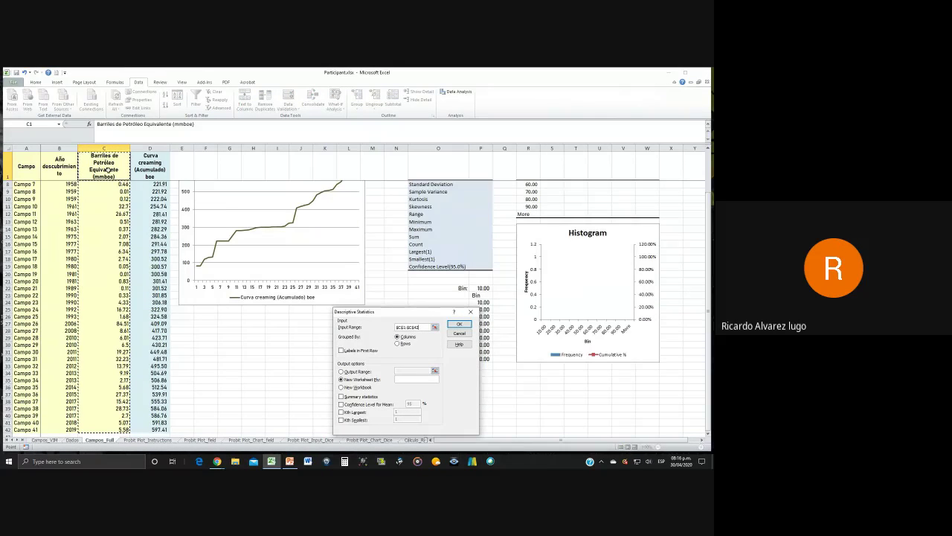
pyautogui.click(341, 351)
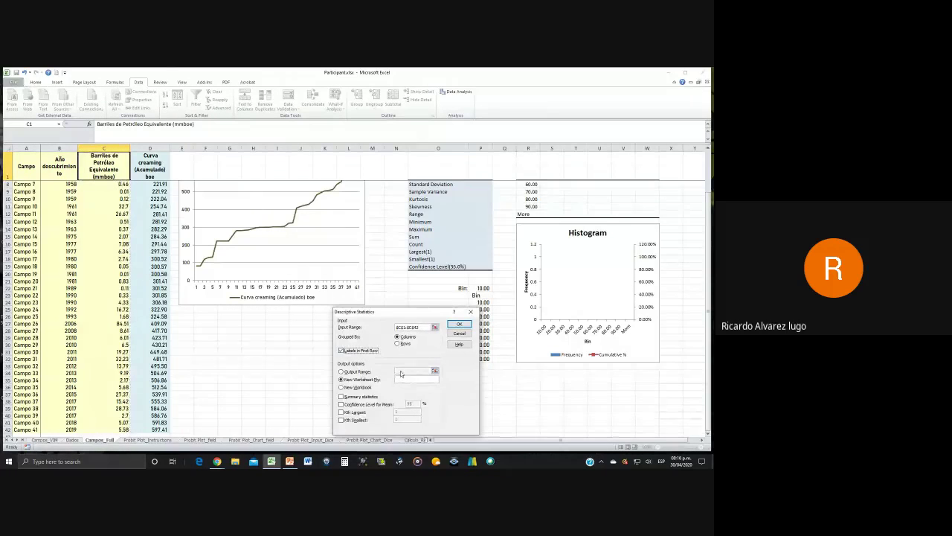
# - Direct the descriptive statistics output to cell O2 on the current sheet
pyautogui.click(340, 372)
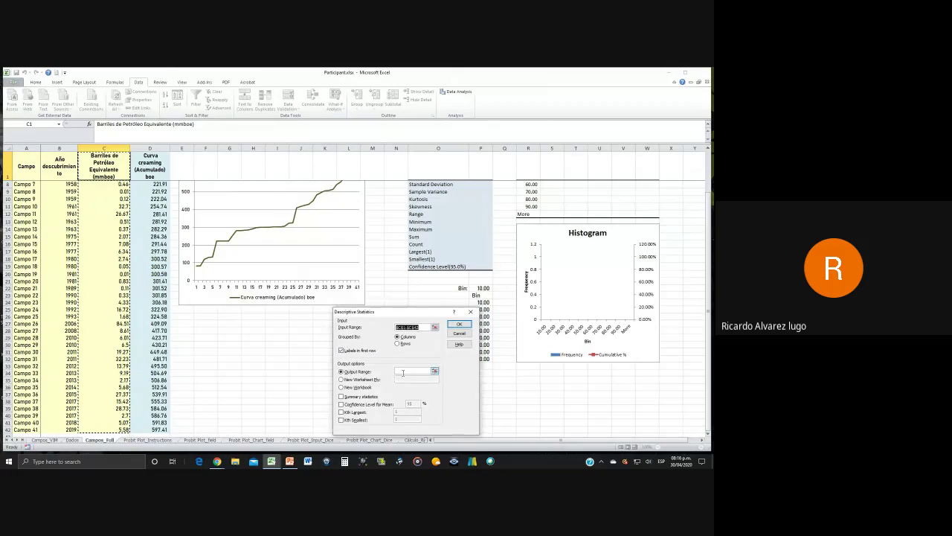
pyautogui.click(402, 372)
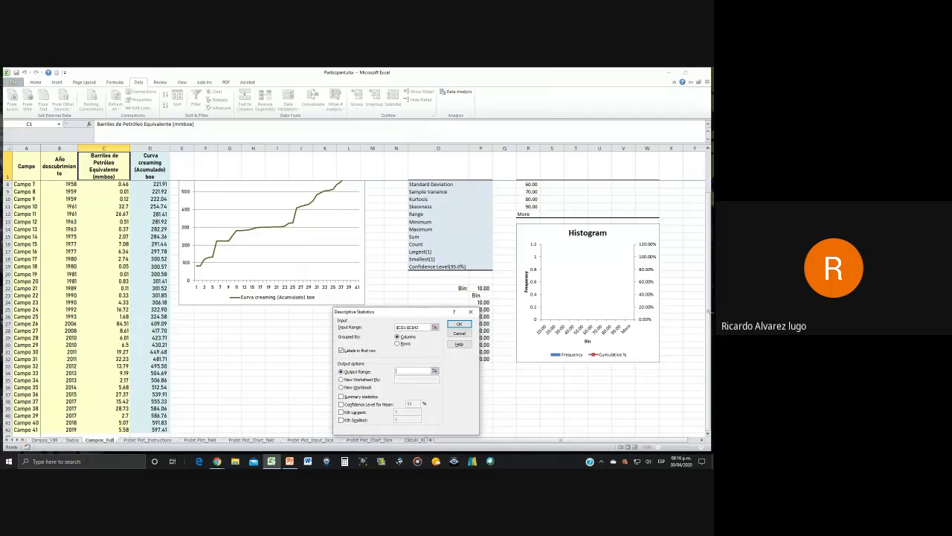
pyautogui.moveTo(710, 283); pyautogui.dragTo(710, 274)
pyautogui.click(435, 185)
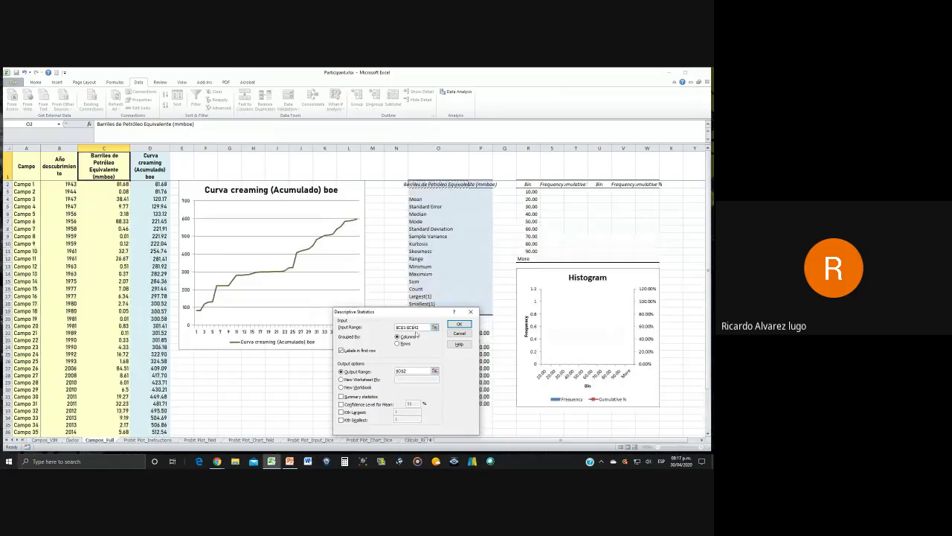
# - Include summary statistics, 95% confidence level, Kth largest 1 and Kth smallest 1, and generate the statistics, overwriting the existing table
pyautogui.click(341, 397)
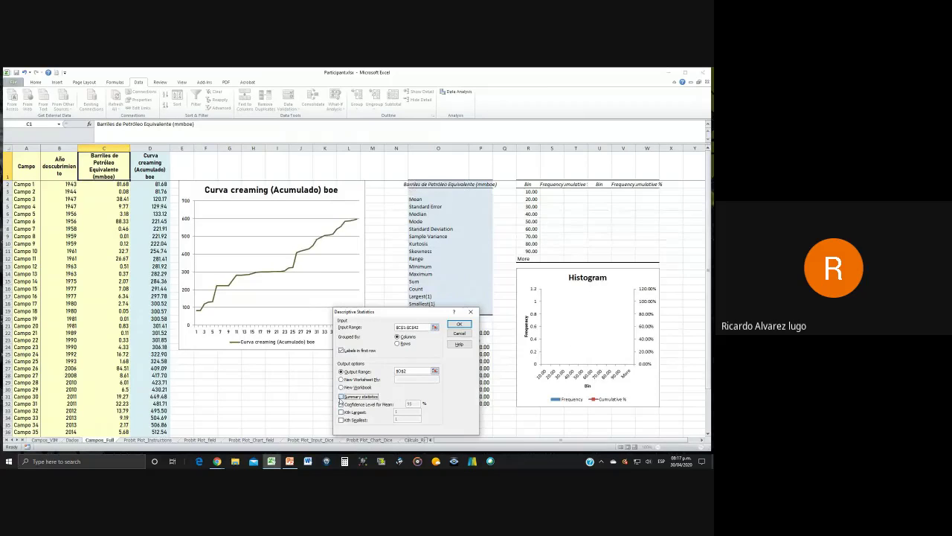
pyautogui.click(341, 404)
pyautogui.scroll(-2, 342, 411)
pyautogui.click(340, 411)
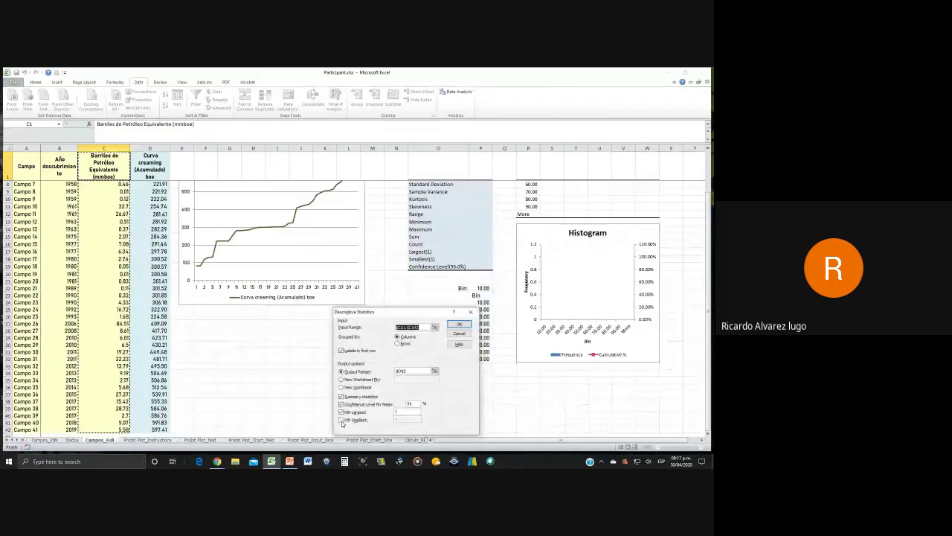
pyautogui.click(341, 420)
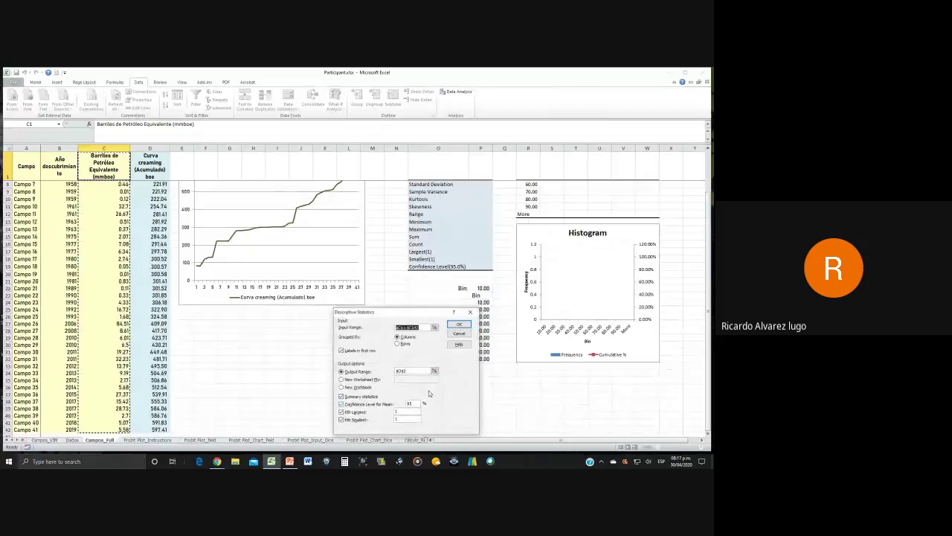
pyautogui.click(462, 325)
pyautogui.click(330, 279)
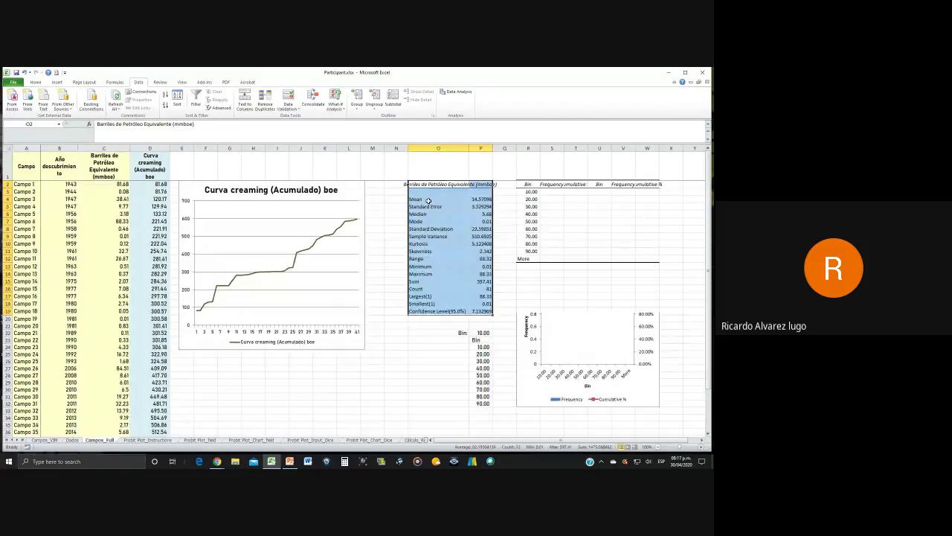
# - Examine the mean and mode in the descriptive statistics table
pyautogui.moveTo(430, 200); pyautogui.dragTo(477, 204)
pyautogui.click(477, 202)
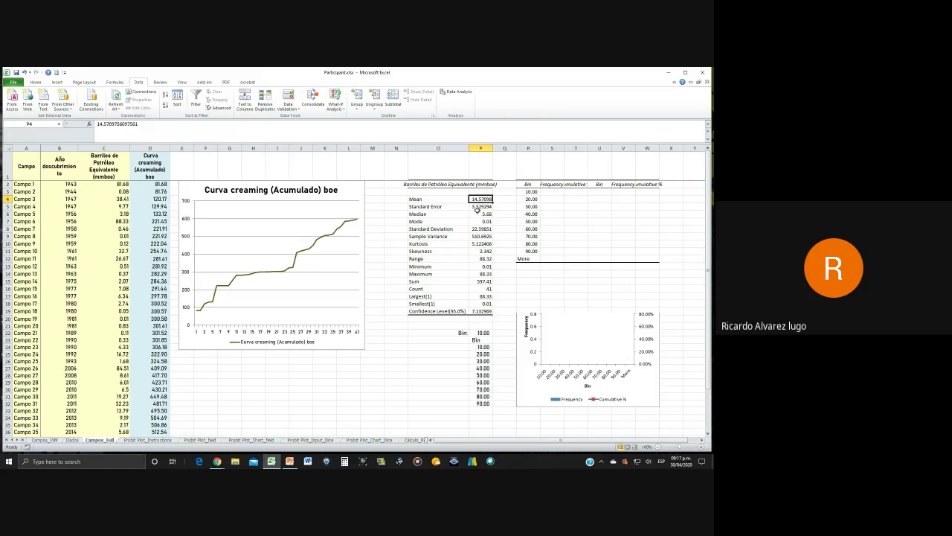
pyautogui.click(479, 222)
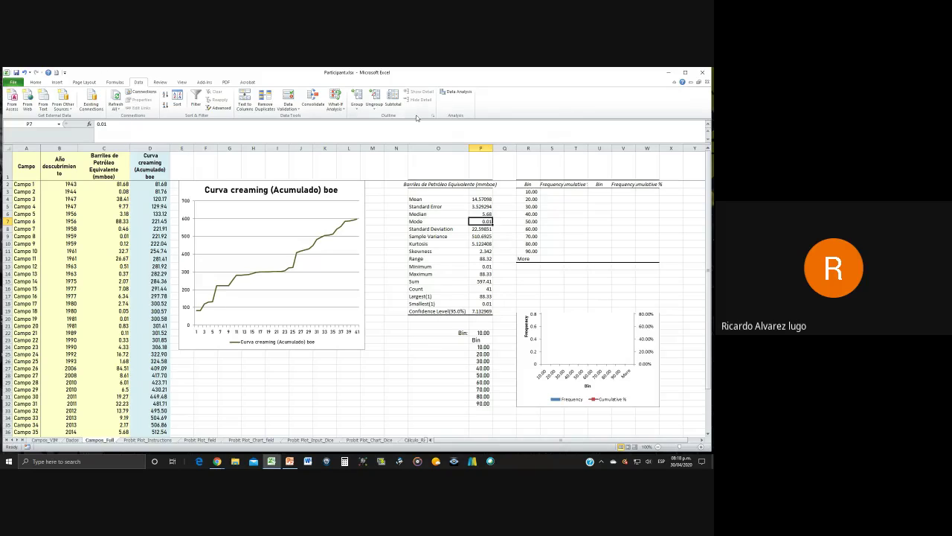
# - Set up a Histogram analysis of the barrel volumes with input range C1:C42 and bin range P23:P32
pyautogui.click(459, 92)
pyautogui.moveTo(401, 337); pyautogui.dragTo(234, 273)
pyautogui.click(198, 327)
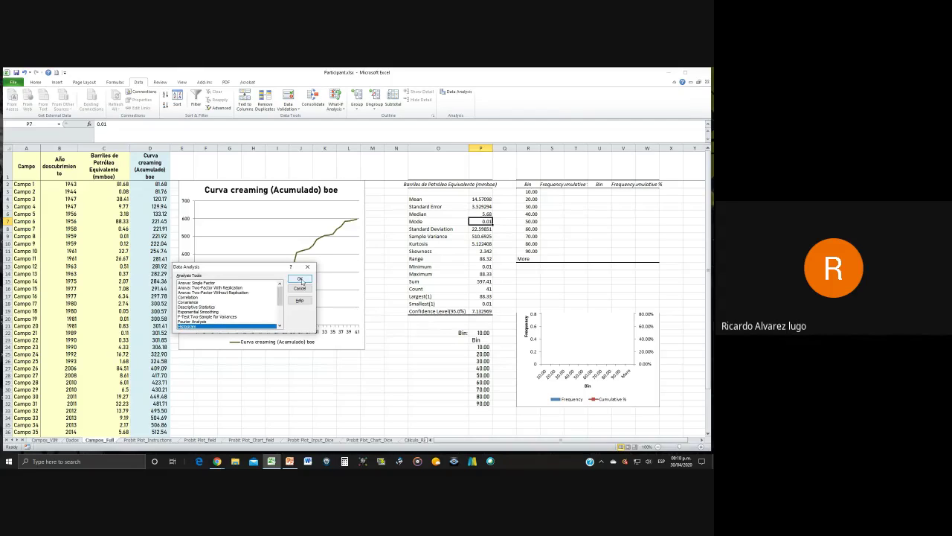
pyautogui.click(300, 279)
pyautogui.moveTo(247, 254); pyautogui.dragTo(299, 289)
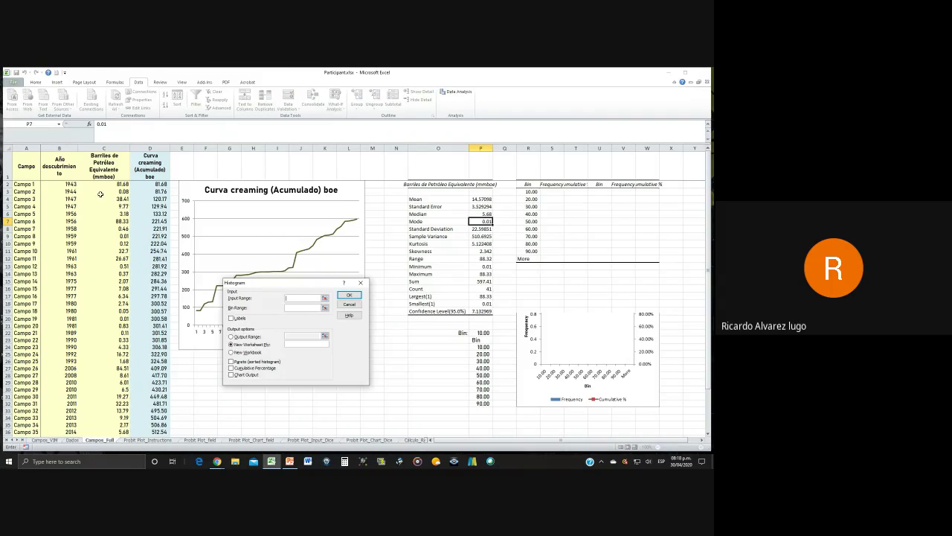
pyautogui.click(107, 170)
pyautogui.moveTo(123, 180); pyautogui.dragTo(116, 430)
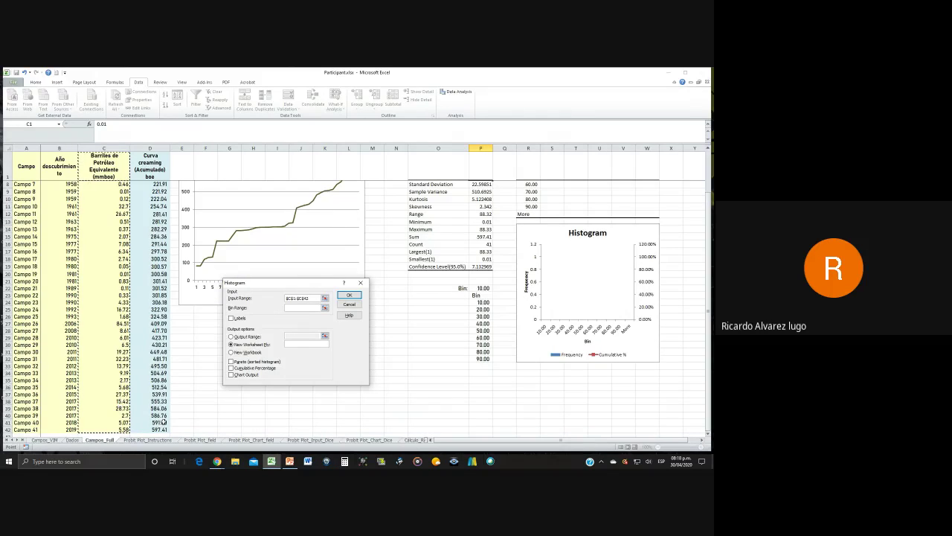
pyautogui.click(291, 307)
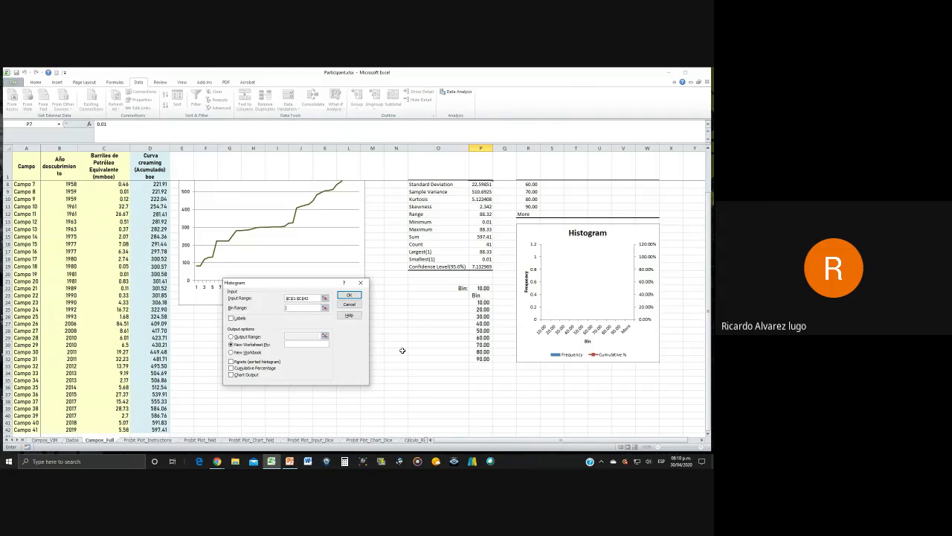
pyautogui.moveTo(480, 295); pyautogui.dragTo(480, 358)
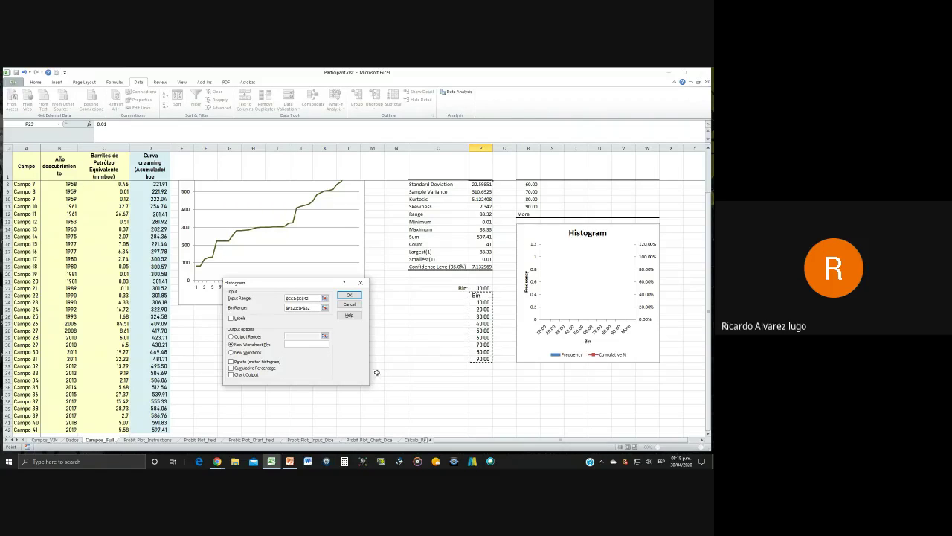
# - Set the histogram output to cell R2 with Pareto, cumulative percentage and chart output, and try to generate it
pyautogui.click(230, 336)
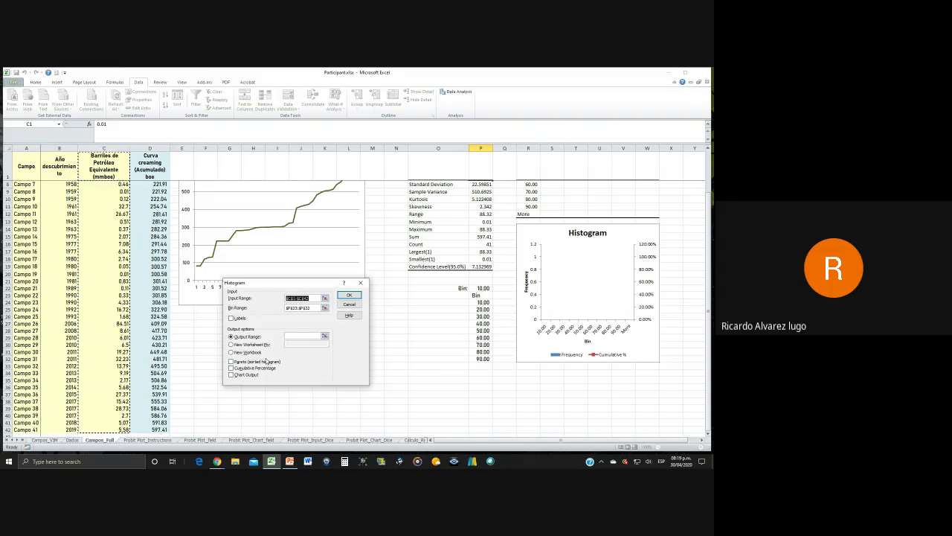
pyautogui.scroll(2, 308, 389)
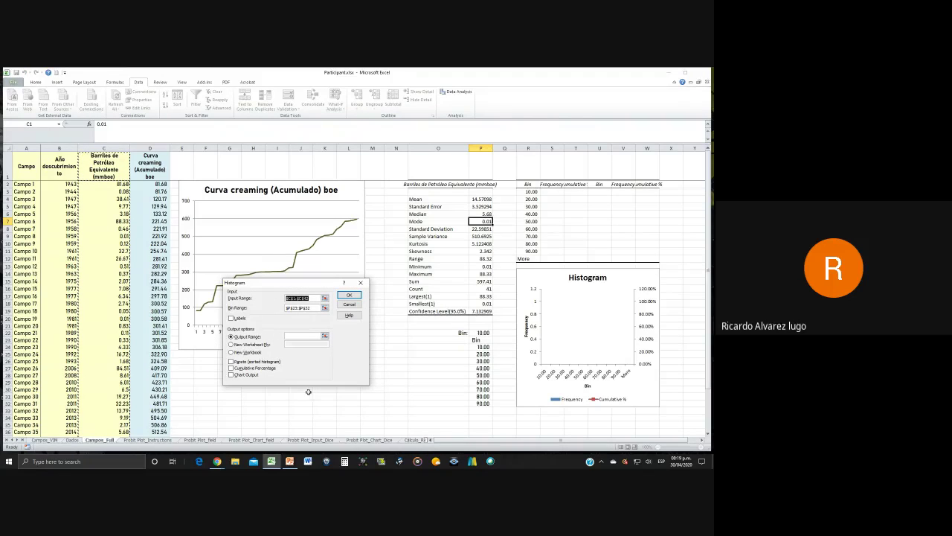
pyautogui.click(432, 183)
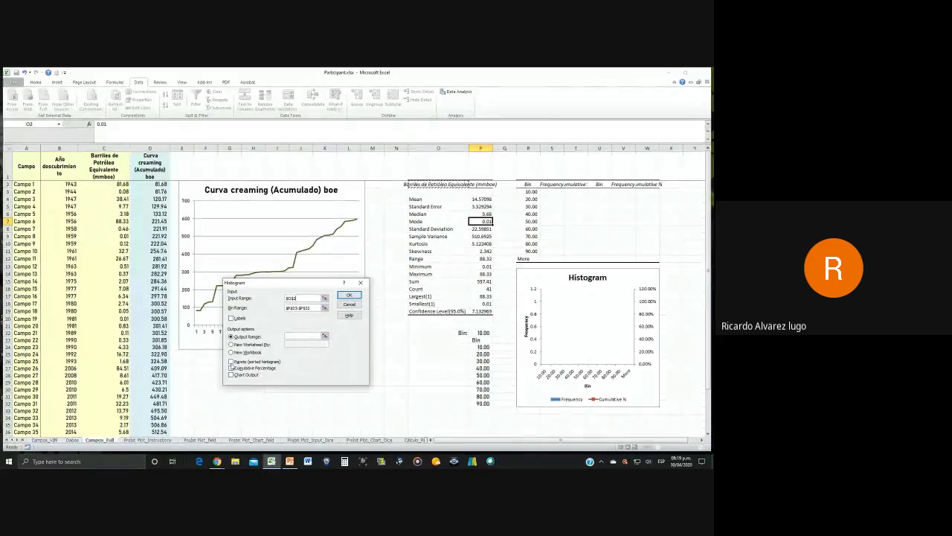
pyautogui.click(231, 361)
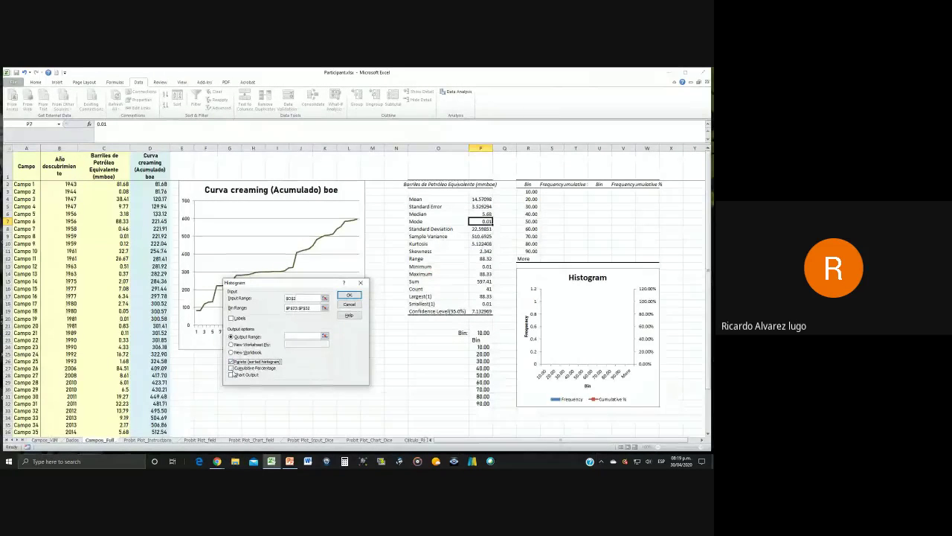
pyautogui.click(232, 367)
pyautogui.click(231, 375)
pyautogui.click(292, 336)
pyautogui.click(530, 186)
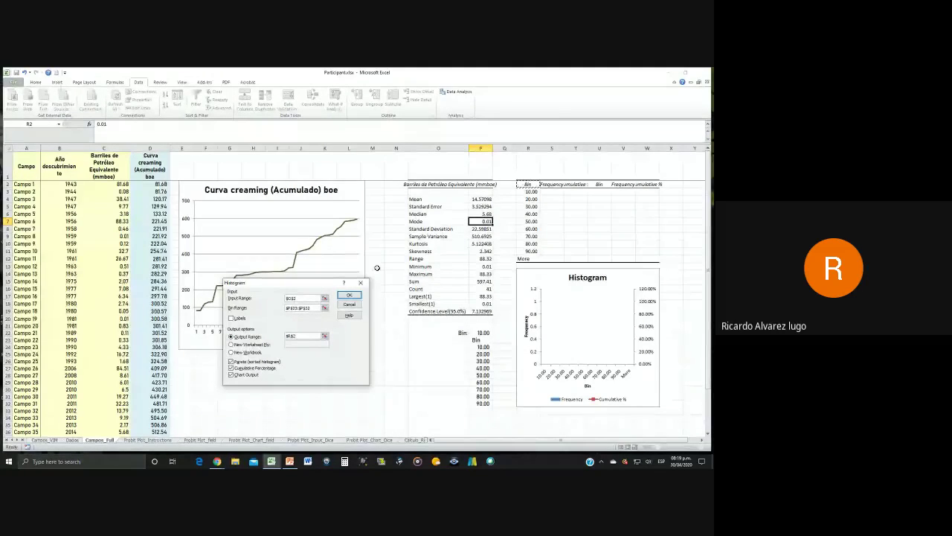
pyautogui.click(349, 295)
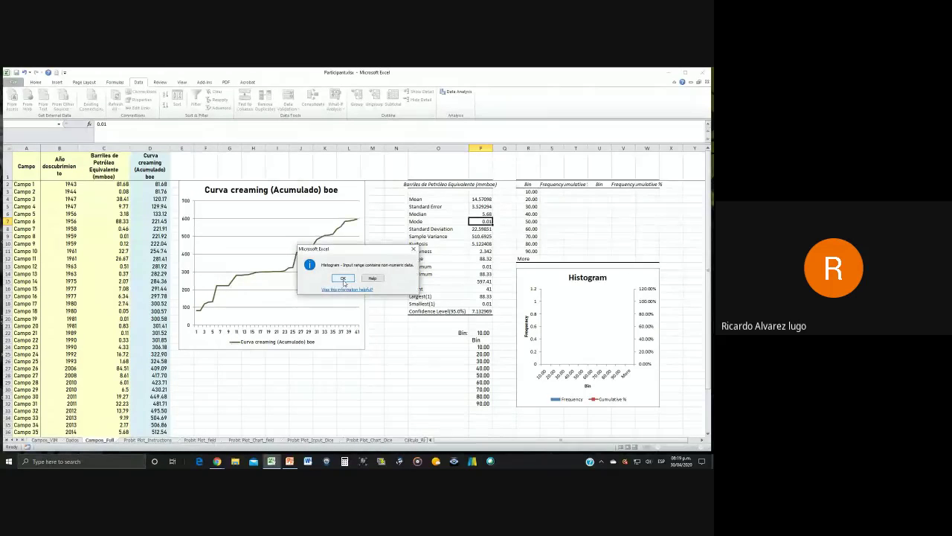
pyautogui.click(343, 279)
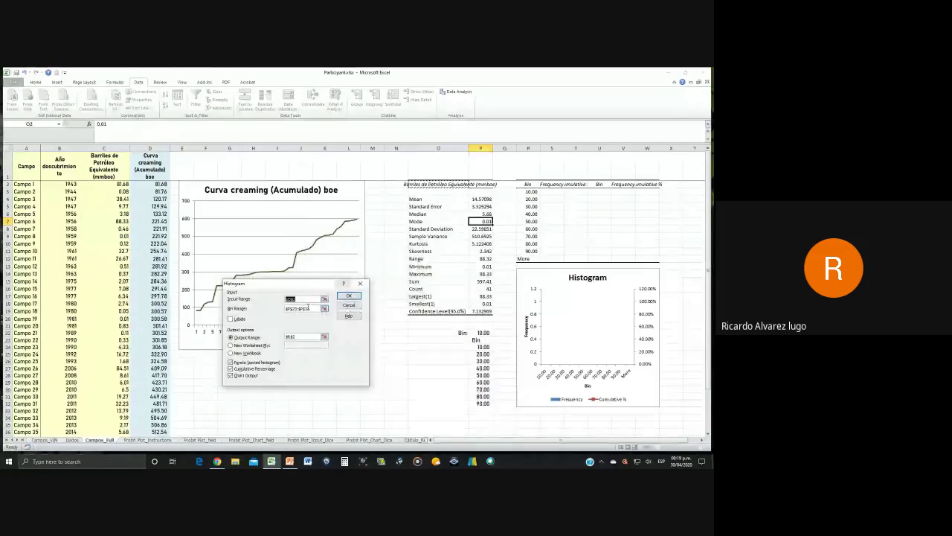
# - Reselect C1:C42 as input and P23:P32 as bins, enable labels, and generate the histogram over the existing output data
pyautogui.moveTo(112, 154); pyautogui.dragTo(108, 430)
pyautogui.click(269, 311)
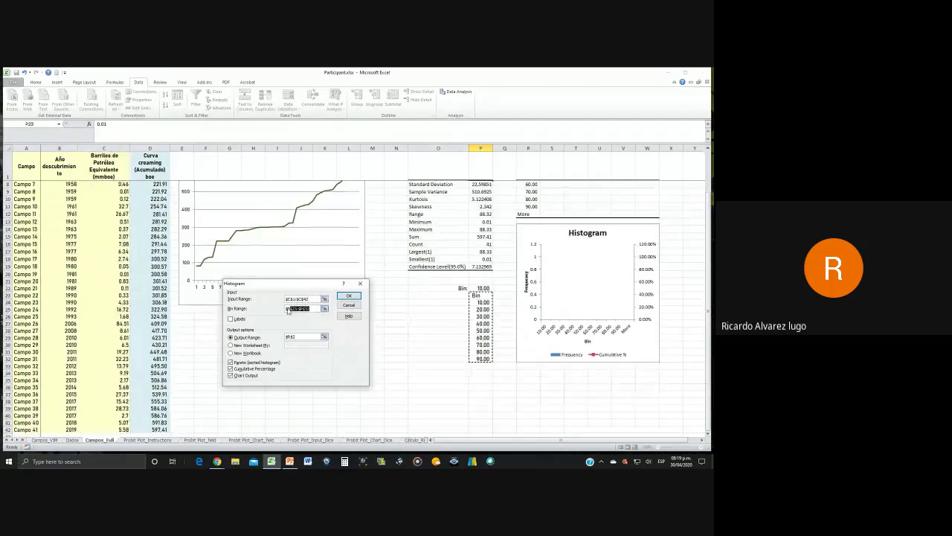
pyautogui.press('BackSpace')
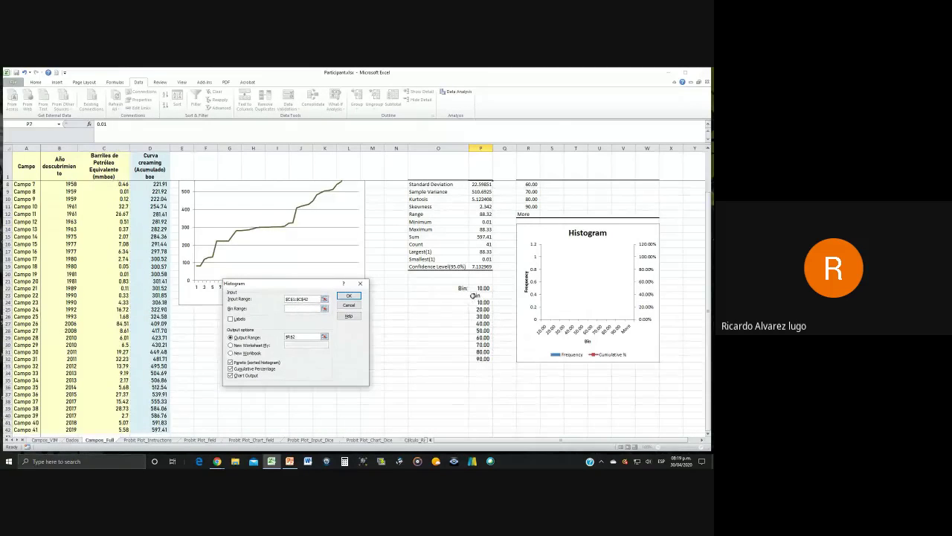
pyautogui.moveTo(474, 295); pyautogui.dragTo(480, 358)
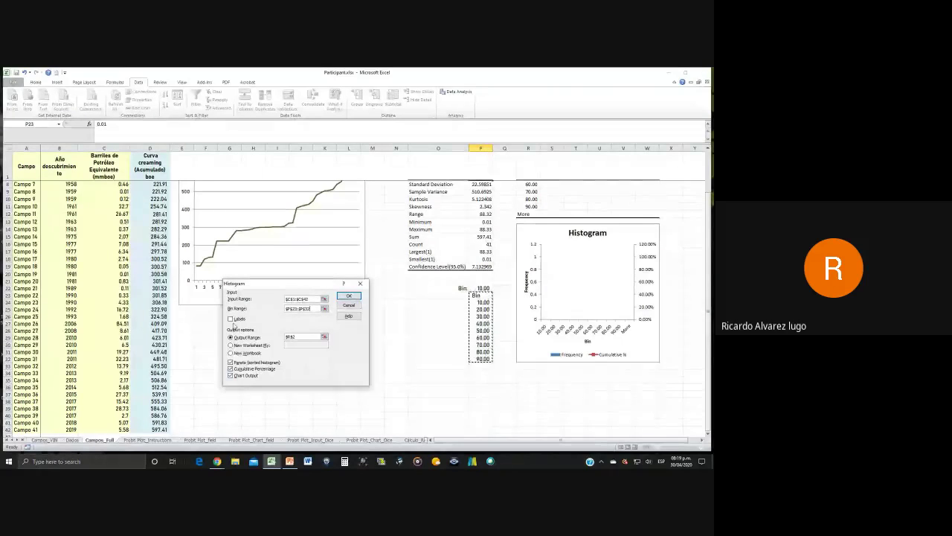
pyautogui.click(232, 319)
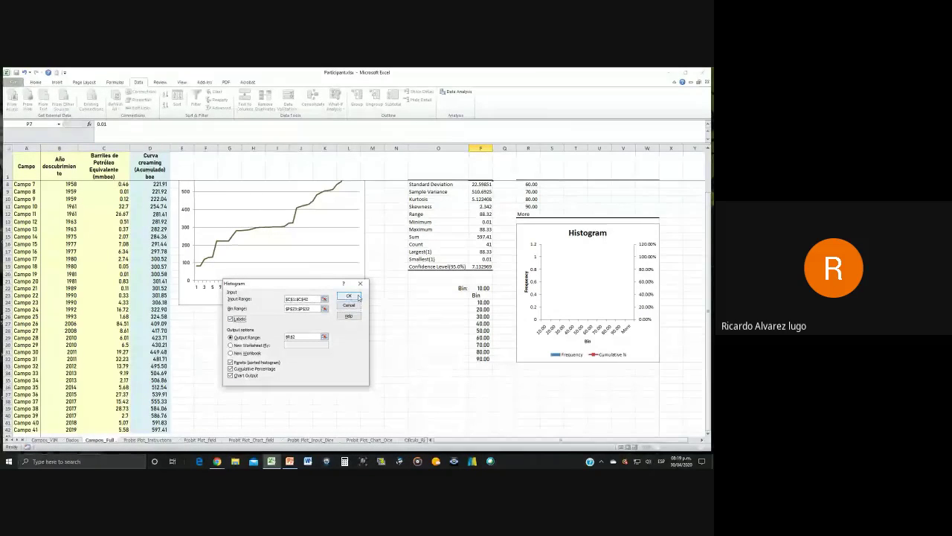
pyautogui.click(356, 298)
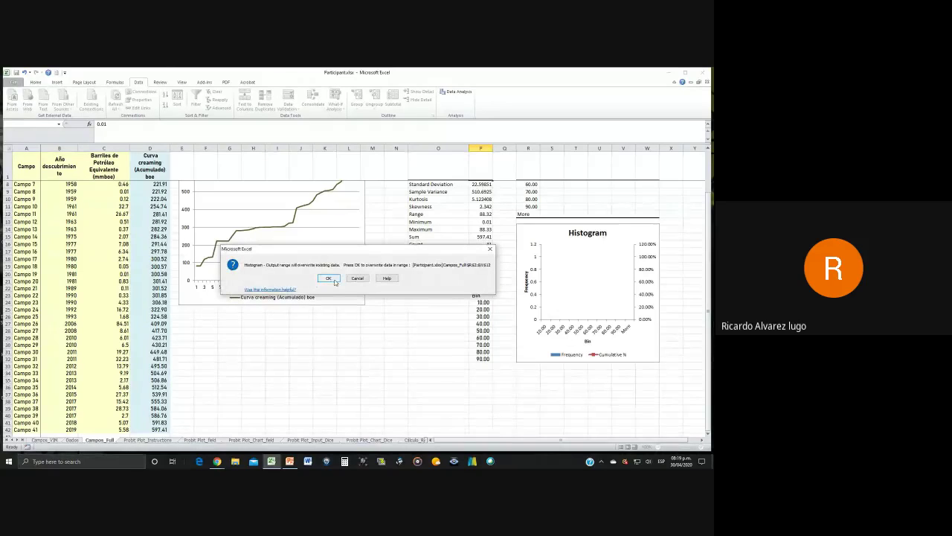
pyautogui.click(331, 279)
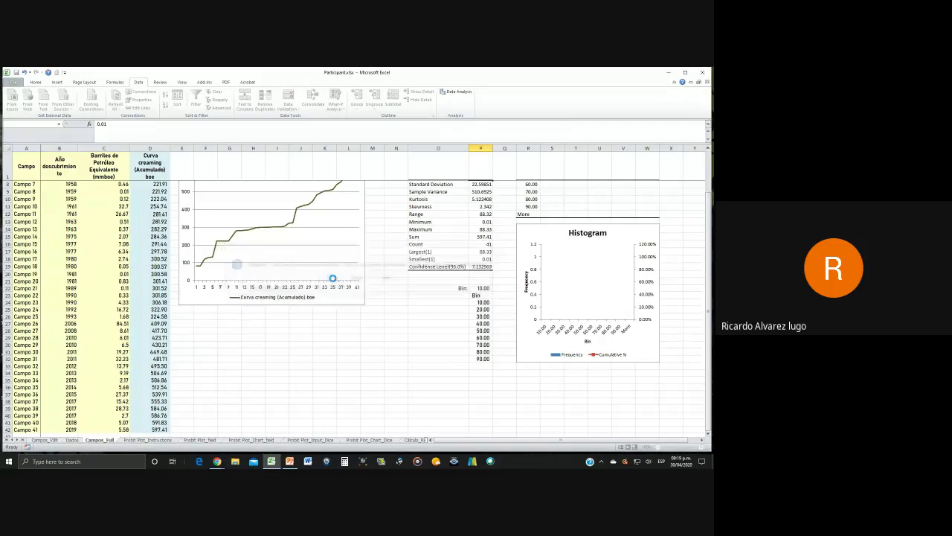
pyautogui.scroll(3, 526, 225)
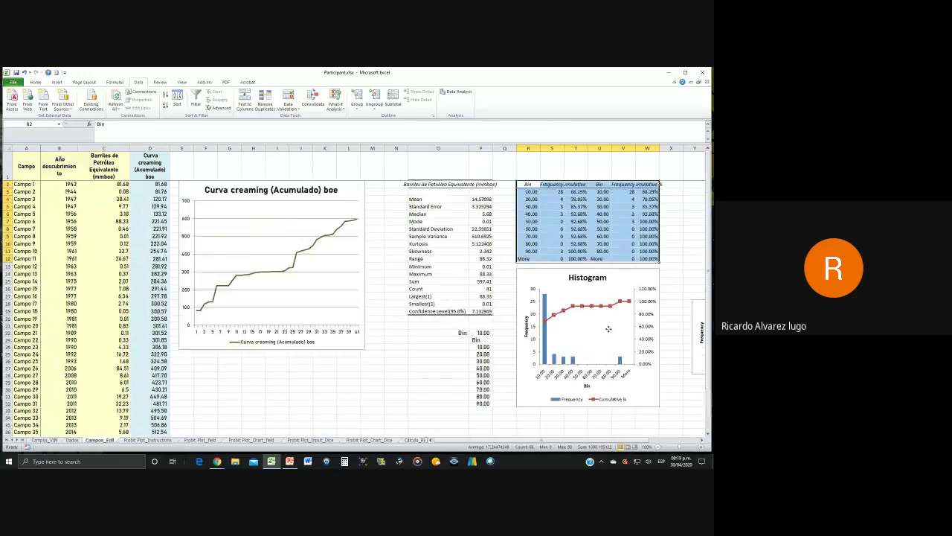
# - Remove the old histogram chart, place the newly generated one below the frequency table and enlarge it
pyautogui.click(657, 307)
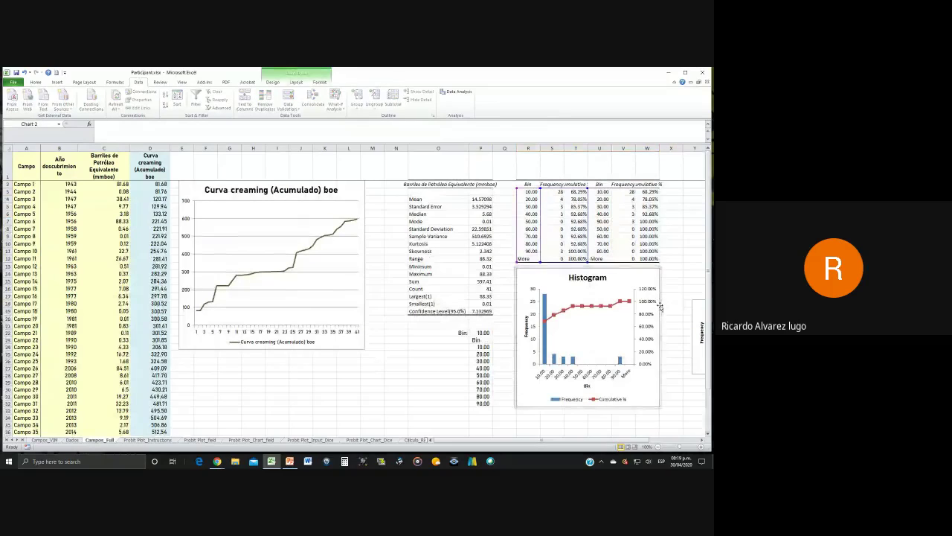
pyautogui.hotkey('ctrl', 'x')
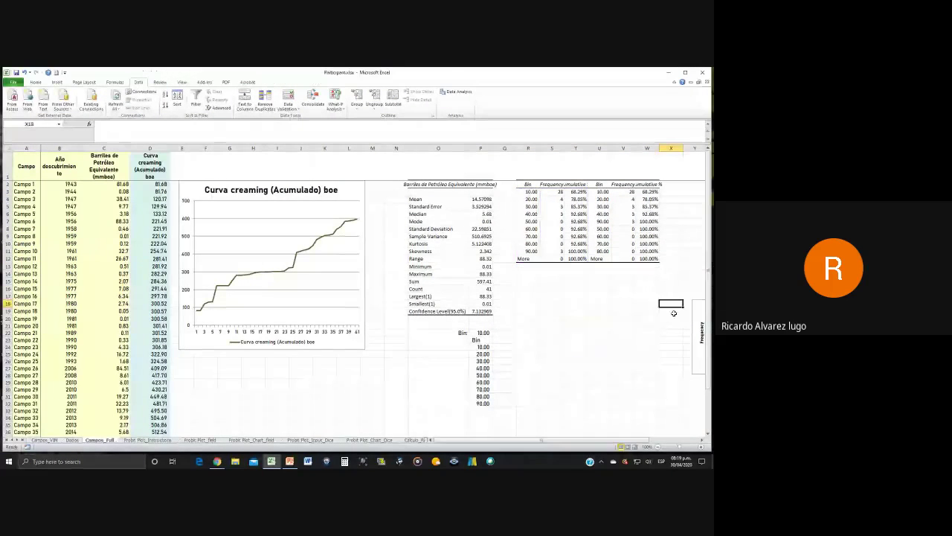
pyautogui.click(563, 278)
pyautogui.hotkey('ctrl', 'v')
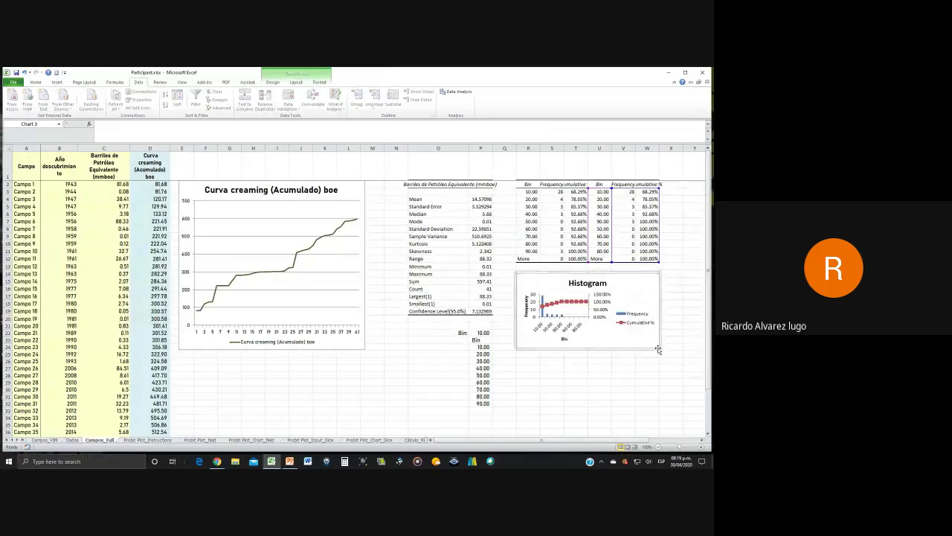
pyautogui.moveTo(659, 351); pyautogui.dragTo(661, 427)
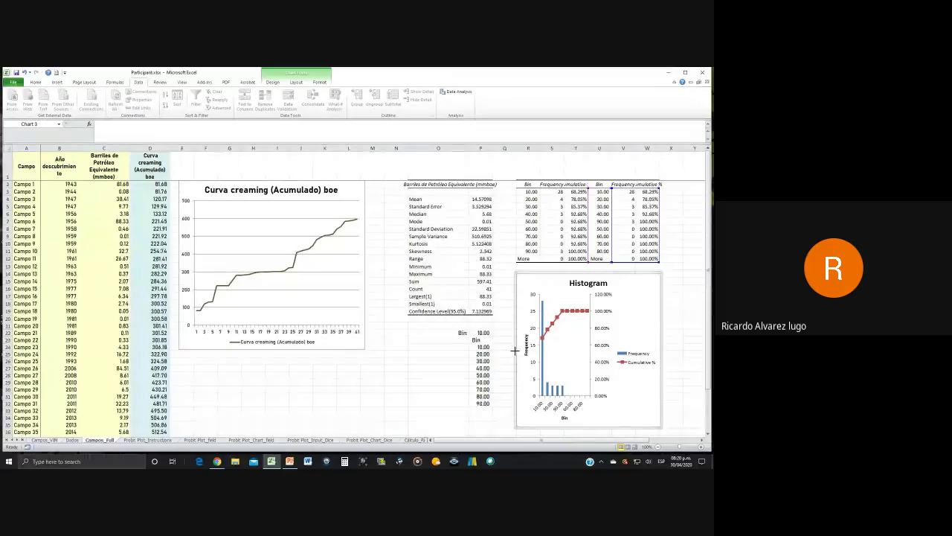
pyautogui.moveTo(515, 350); pyautogui.dragTo(354, 350)
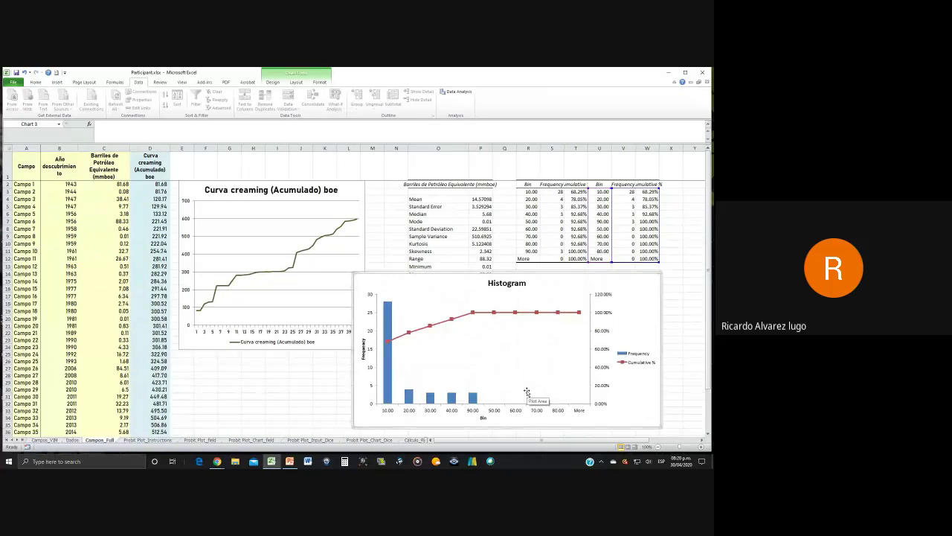
# - Examine the Frequency series' formatting options and the histogram chart's data source
pyautogui.rightClick(385, 324)
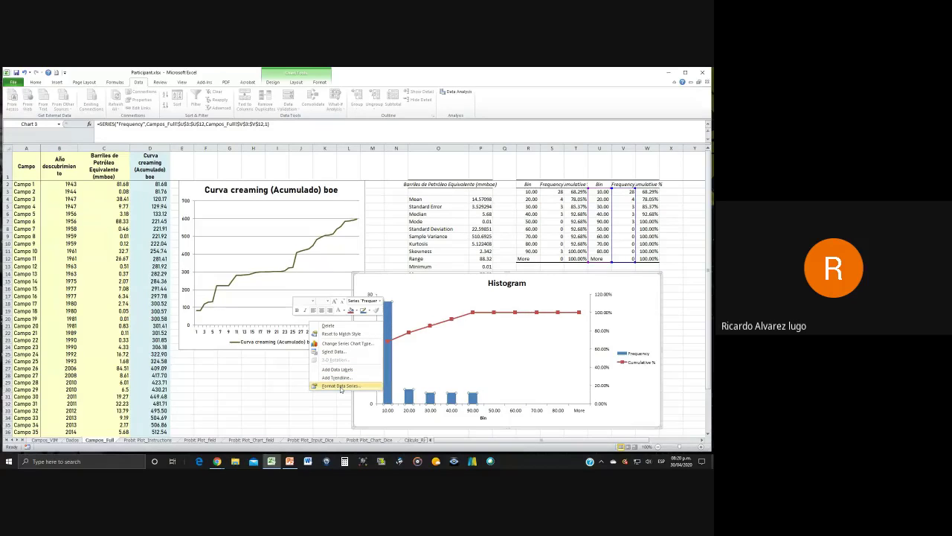
pyautogui.press('Escape')
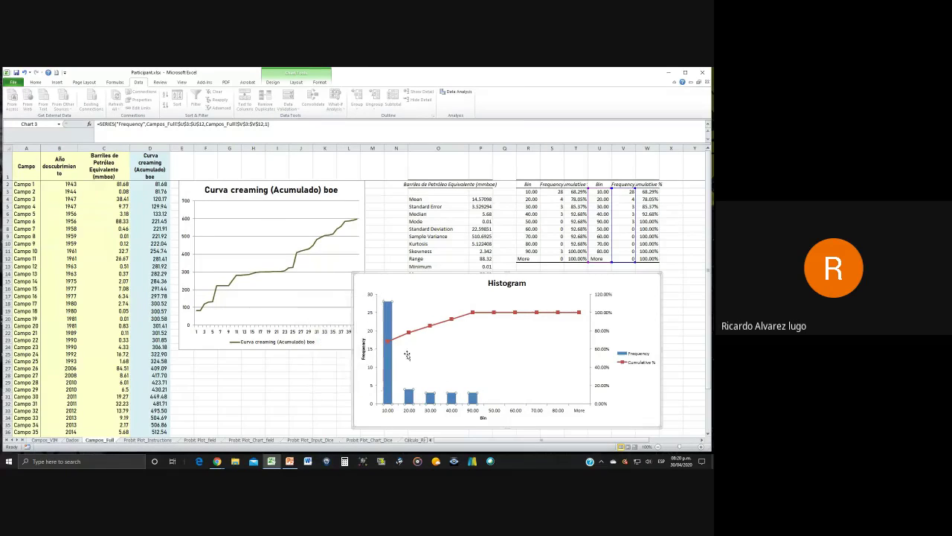
pyautogui.click(407, 368)
pyautogui.rightClick(389, 367)
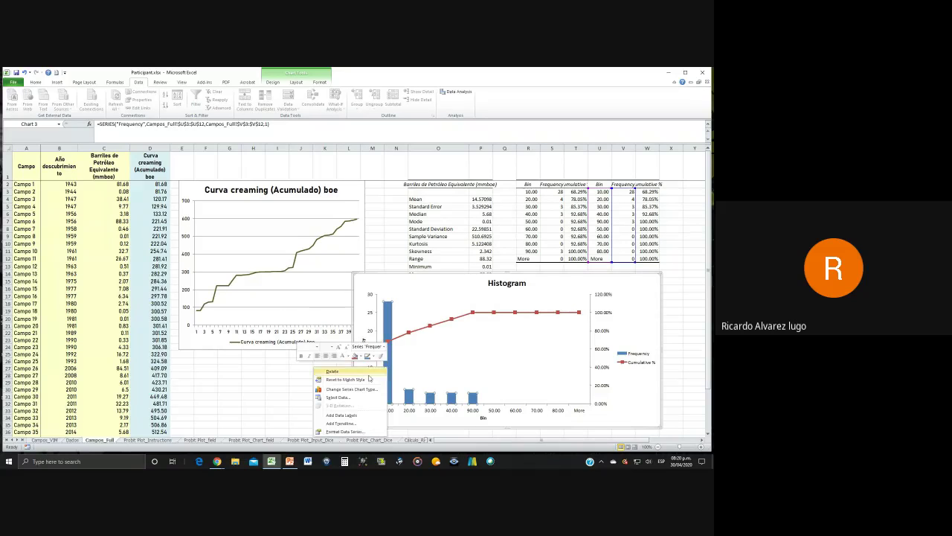
pyautogui.click(345, 432)
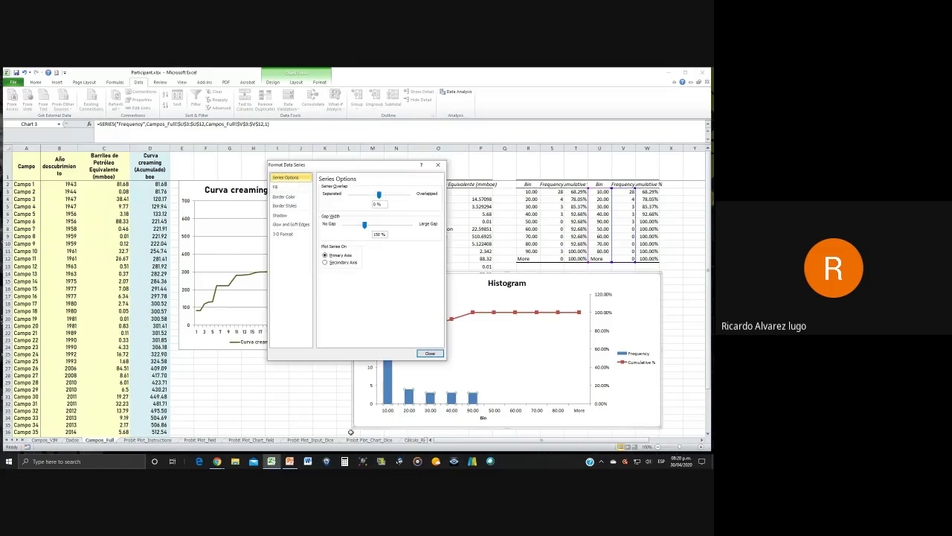
pyautogui.click(430, 353)
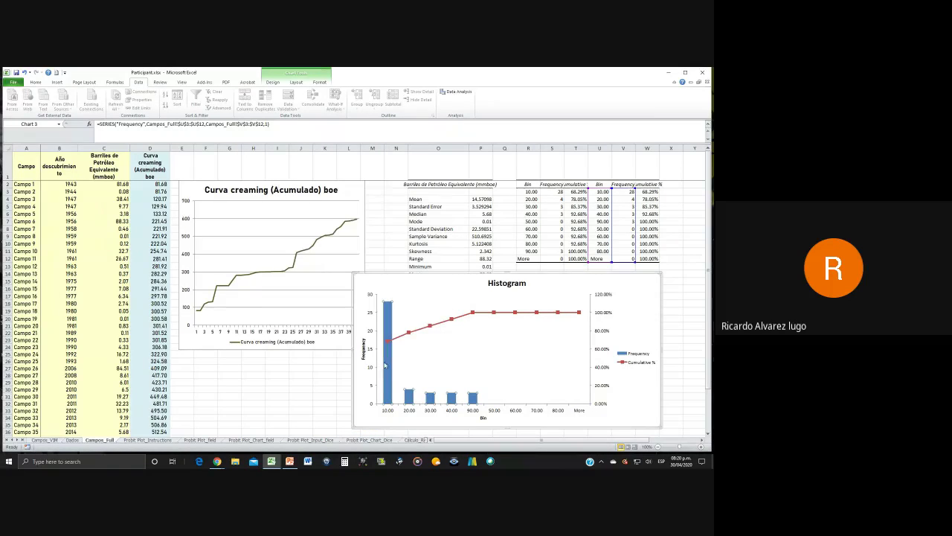
pyautogui.click(493, 364)
pyautogui.rightClick(388, 382)
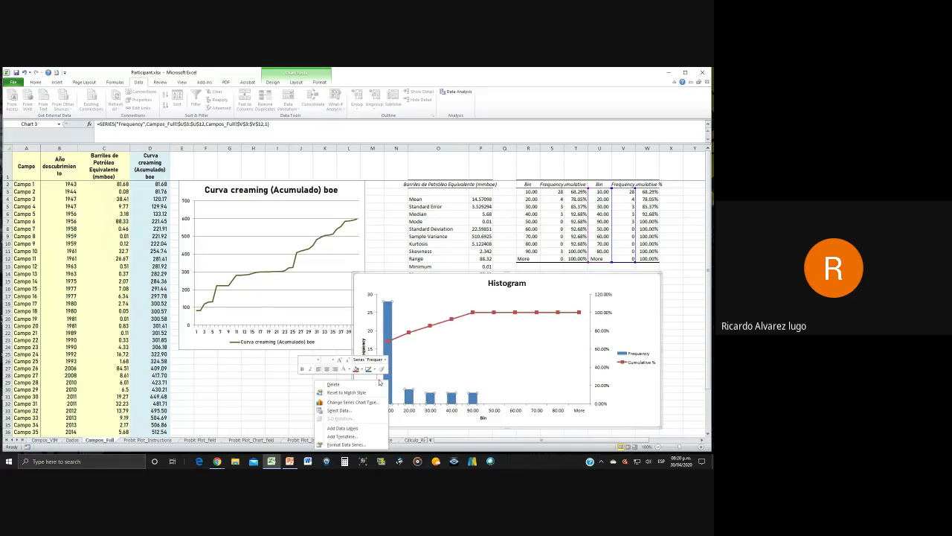
pyautogui.click(339, 409)
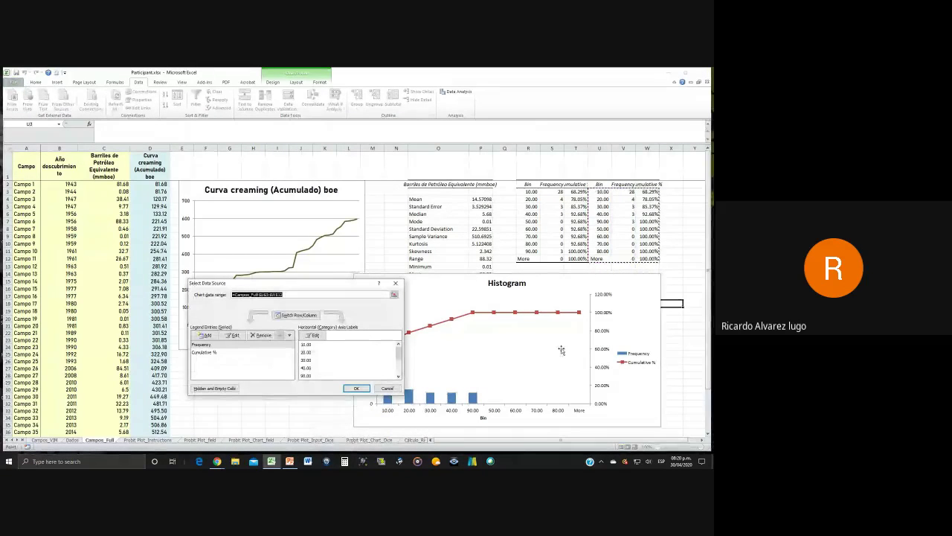
pyautogui.click(386, 388)
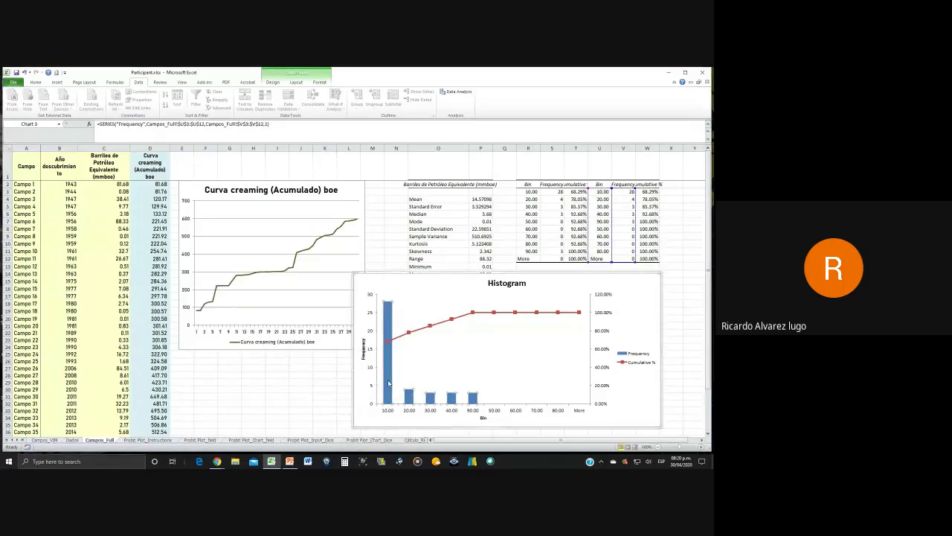
pyautogui.rightClick(388, 381)
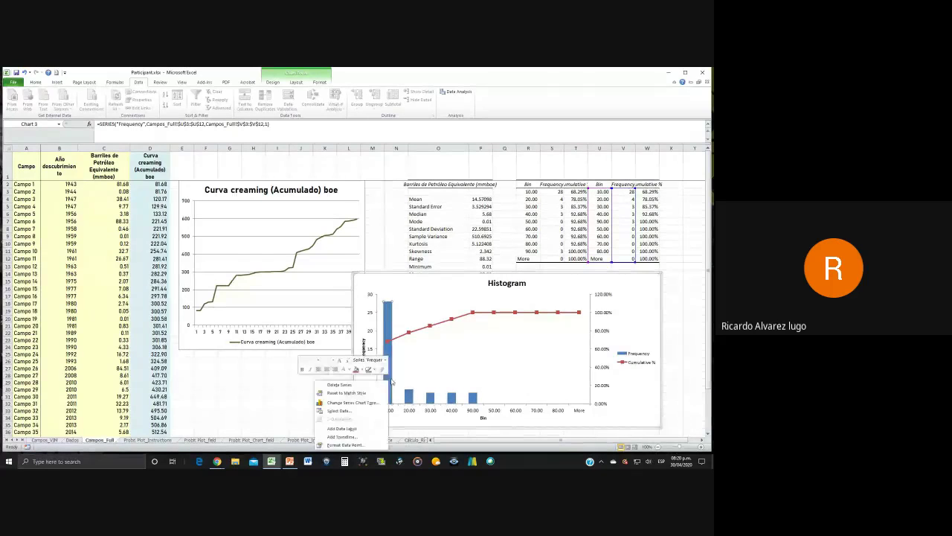
pyautogui.click(354, 446)
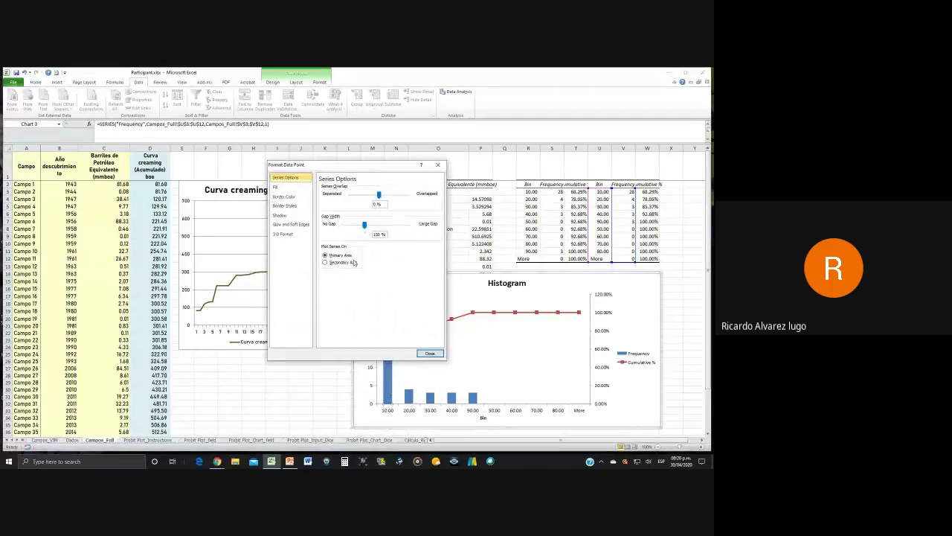
pyautogui.click(430, 353)
pyautogui.rightClick(390, 374)
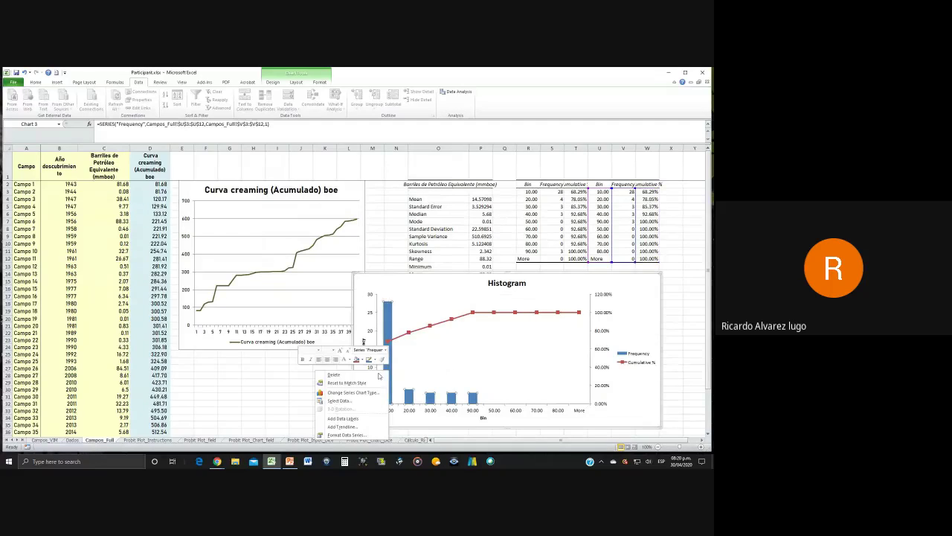
pyautogui.click(338, 401)
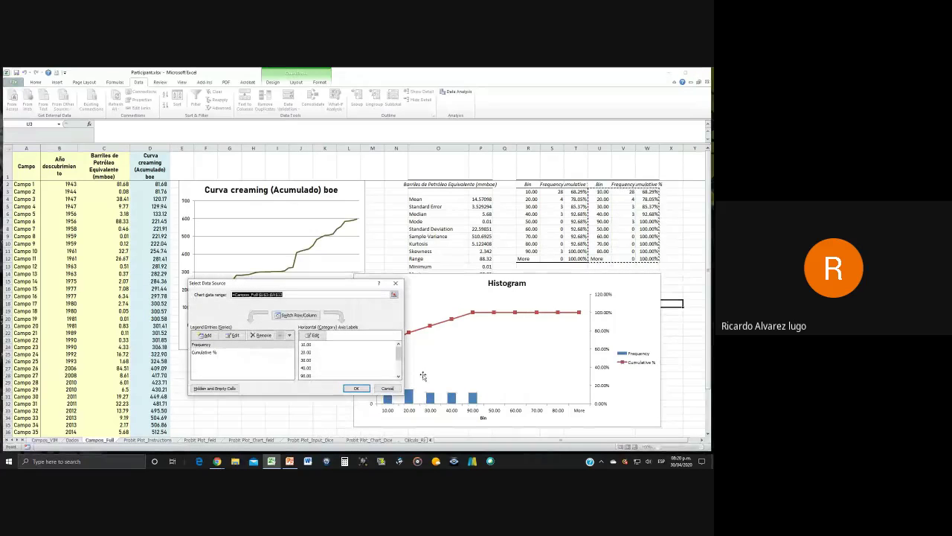
pyautogui.click(388, 388)
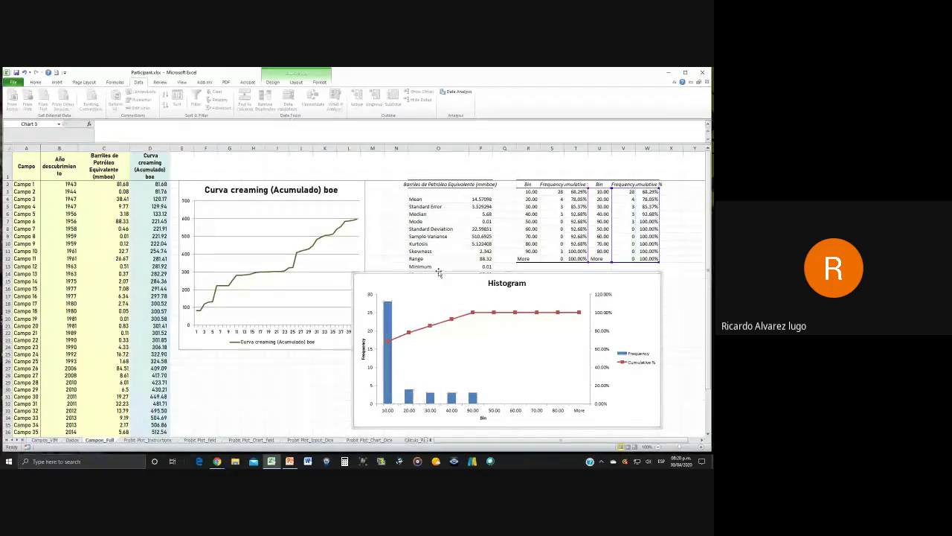
# - Delete the enlarged histogram chart below the frequency table
pyautogui.press('Delete')
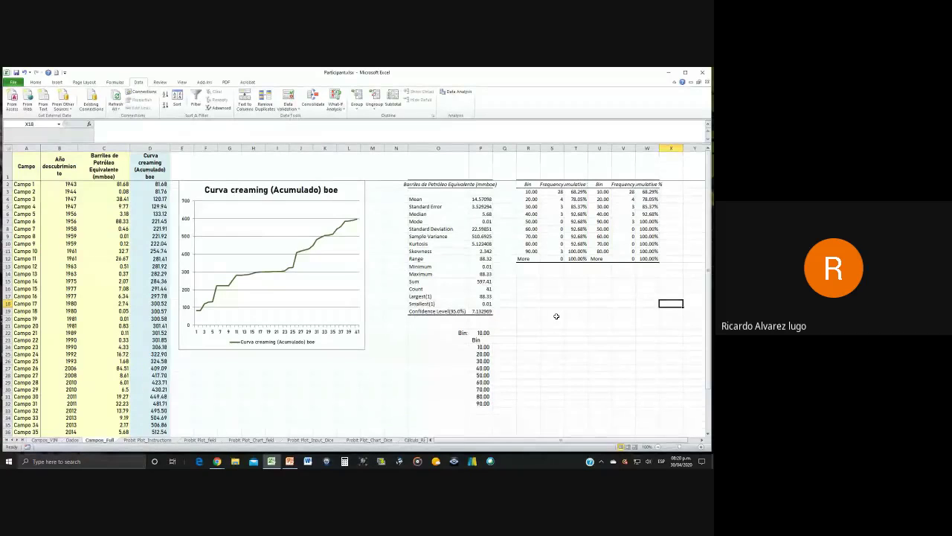
pyautogui.click(530, 311)
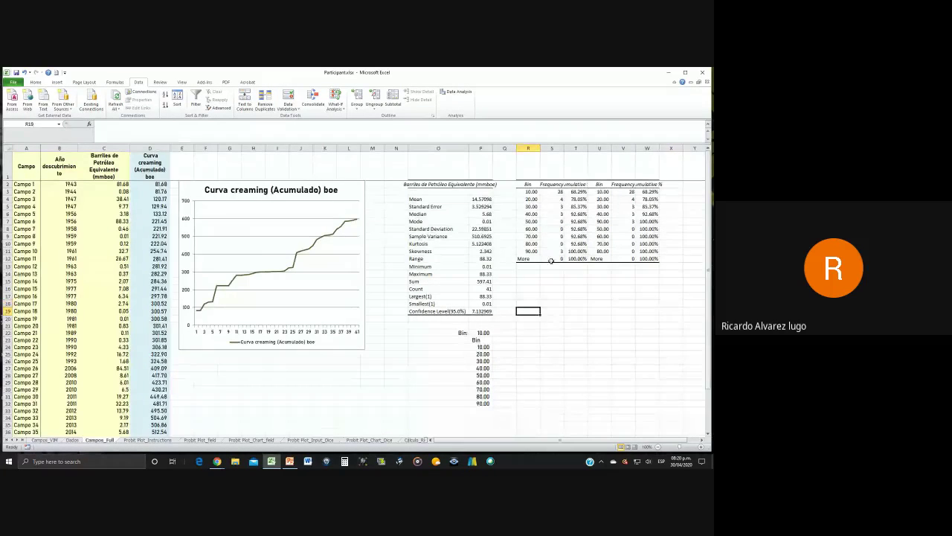
pyautogui.click(529, 275)
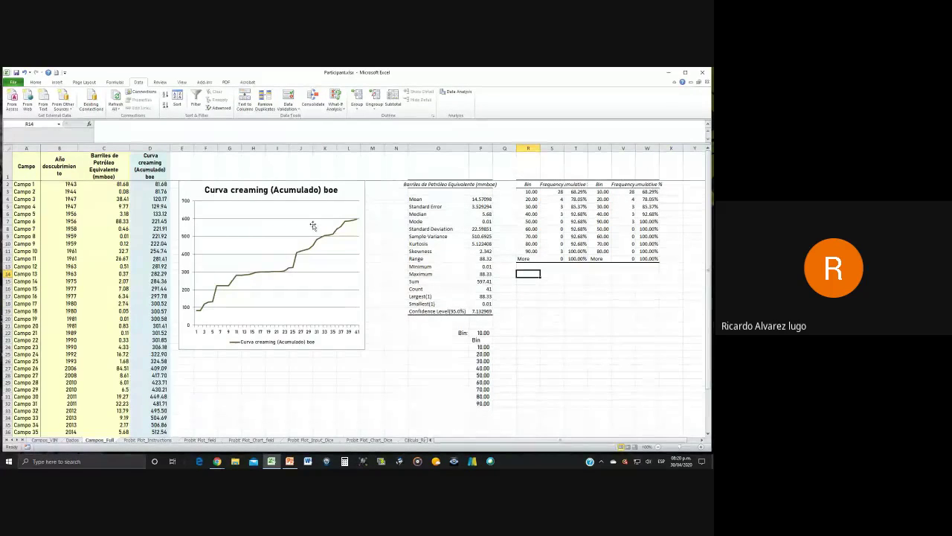
# - Rerun the Histogram analysis with input C1:C42, bins P23:P32 and output at R2, overwriting the existing results
pyautogui.click(457, 91)
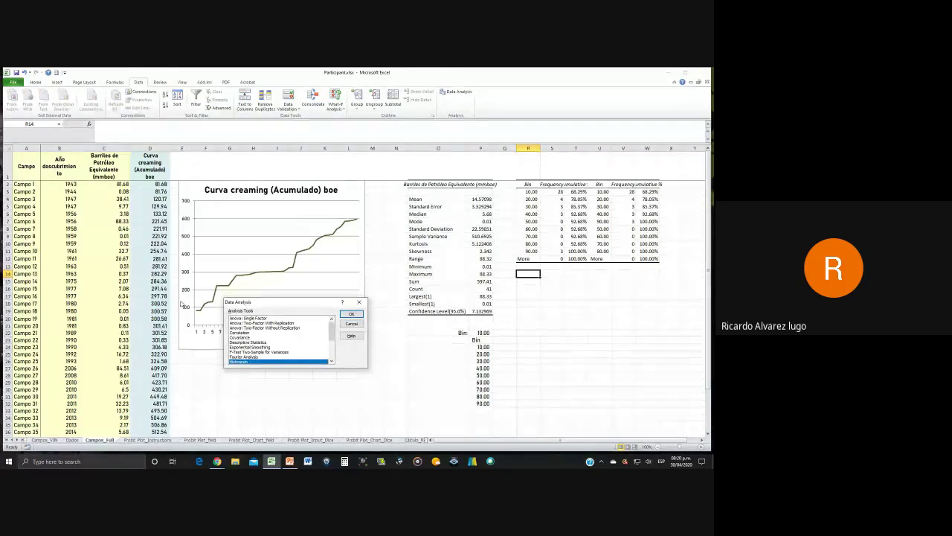
pyautogui.click(331, 361)
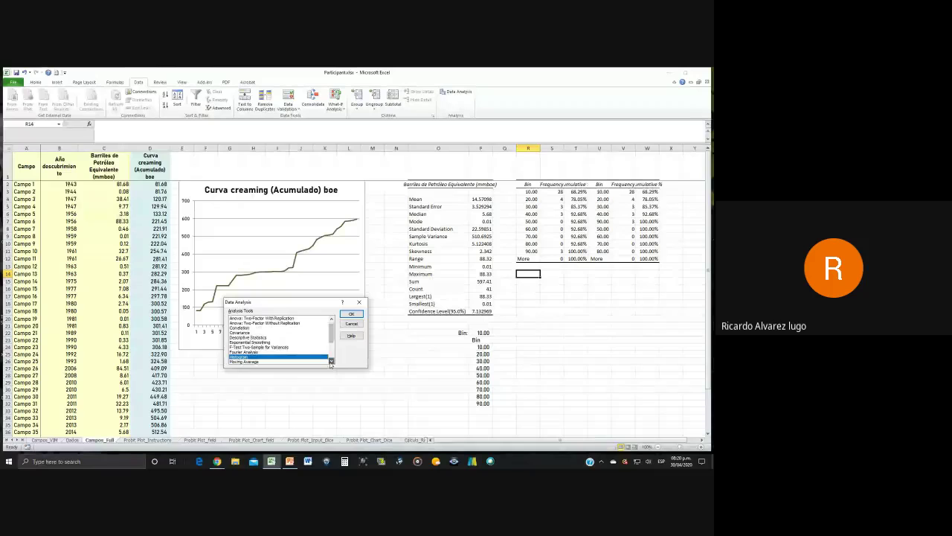
pyautogui.click(351, 315)
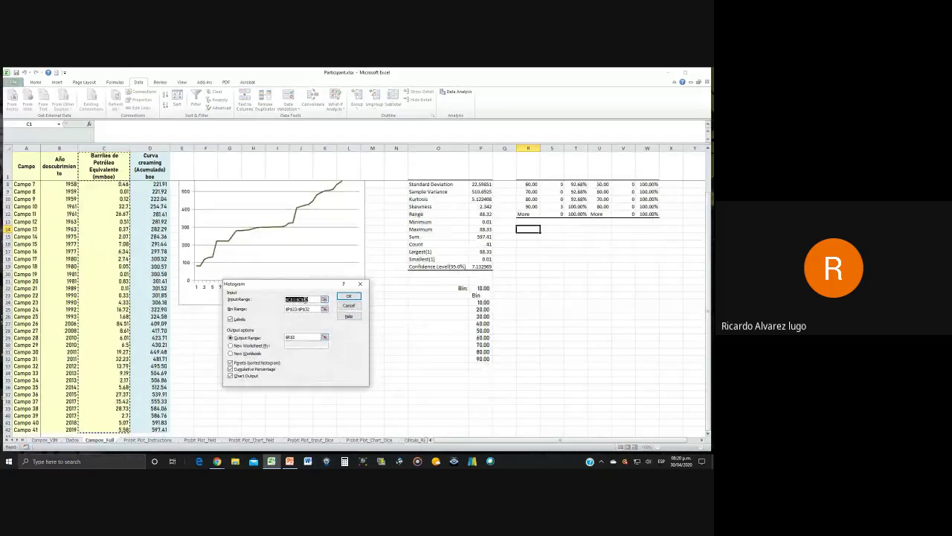
pyautogui.press('Tab')
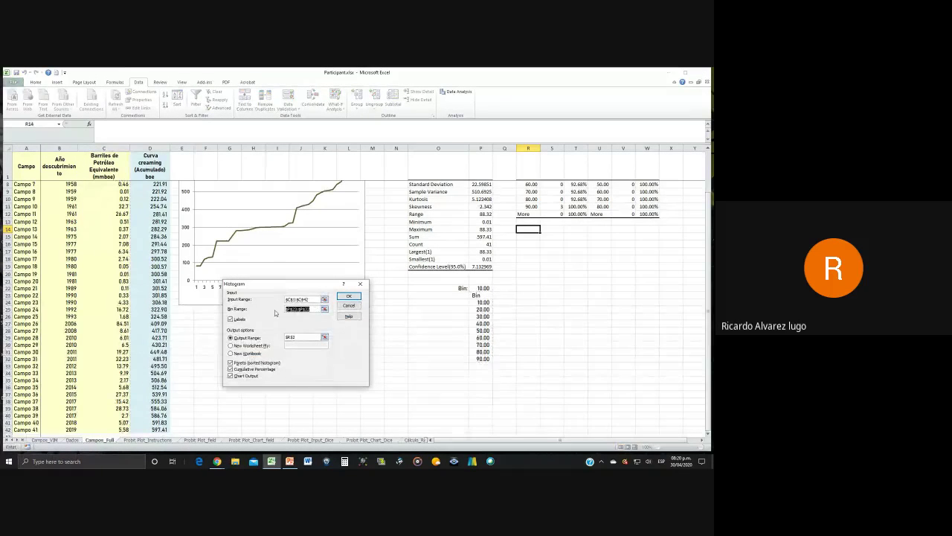
pyautogui.moveTo(476, 296); pyautogui.dragTo(477, 358)
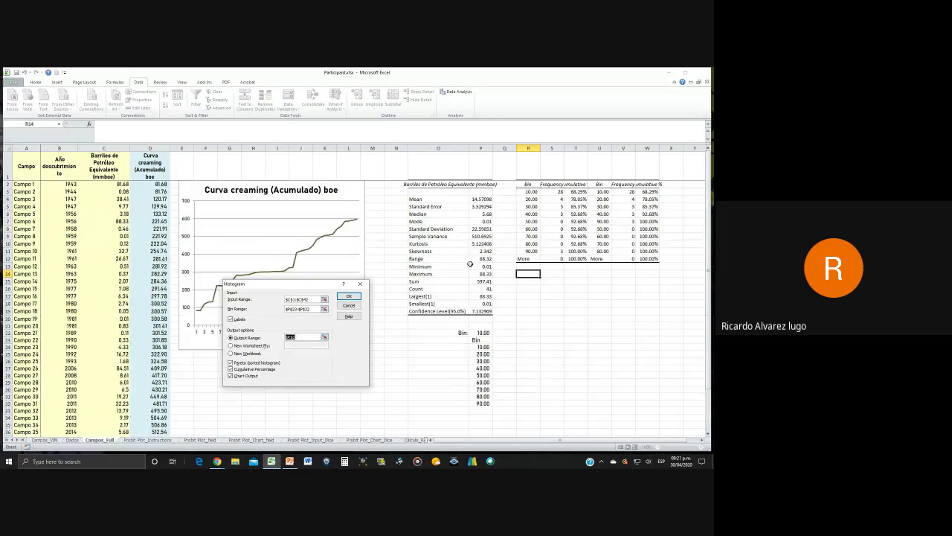
pyautogui.click(527, 184)
pyautogui.click(349, 297)
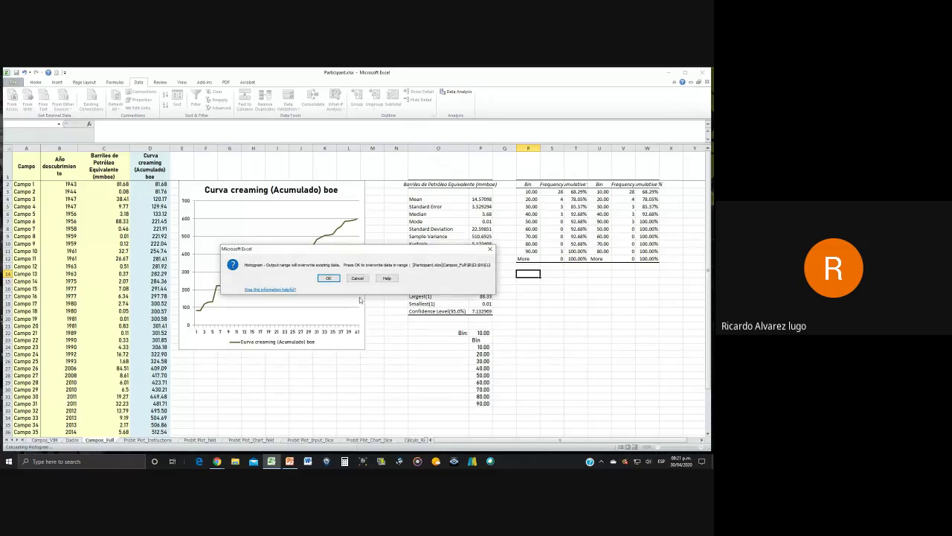
pyautogui.click(329, 278)
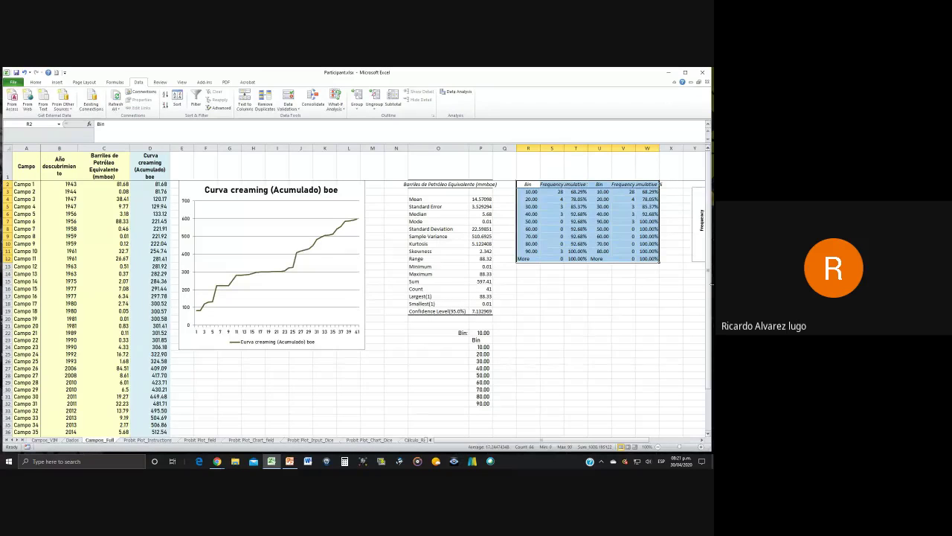
# - Move the new histogram chart below the frequency table and repoint its Frequency series to bins R3:R12 and values S3:S12
pyautogui.moveTo(692, 247); pyautogui.dragTo(537, 359)
pyautogui.click(549, 320)
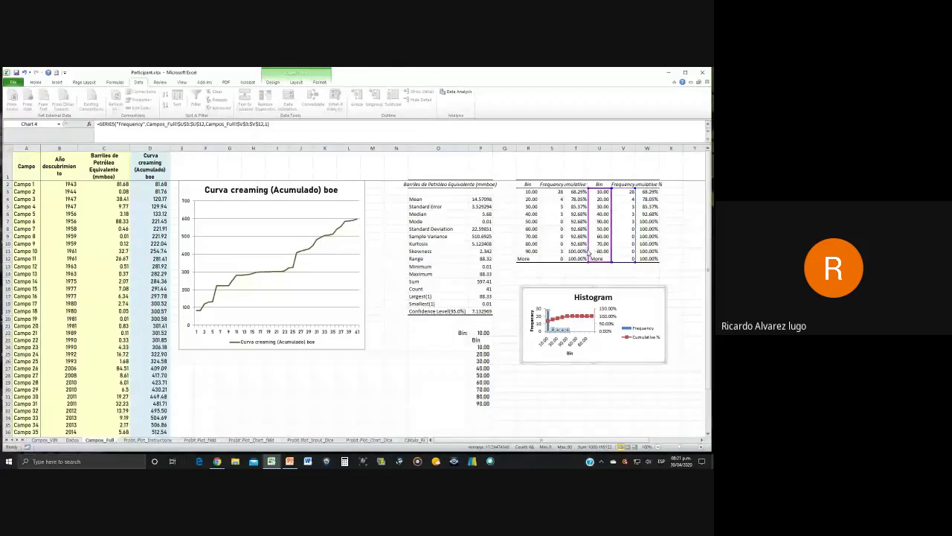
pyautogui.moveTo(590, 253); pyautogui.dragTo(518, 253)
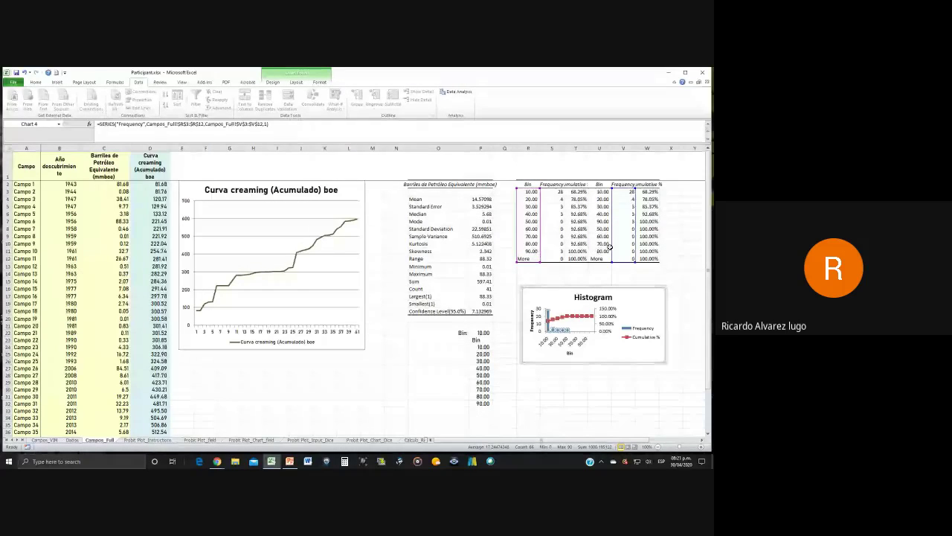
pyautogui.moveTo(610, 247); pyautogui.dragTo(559, 248)
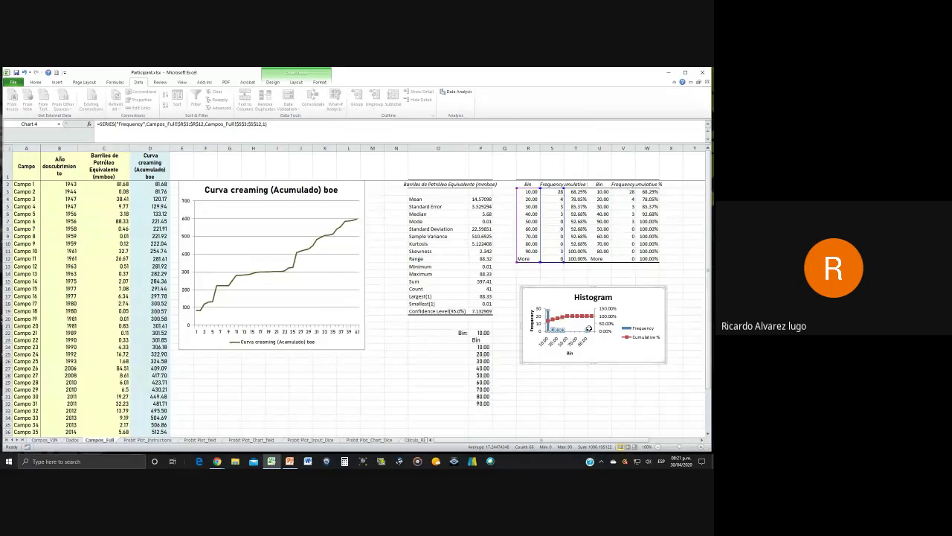
# - Repoint the chart's Cumulative % series to bins R3:R12 and values T3:T12, and widen the histogram chart
pyautogui.click(593, 317)
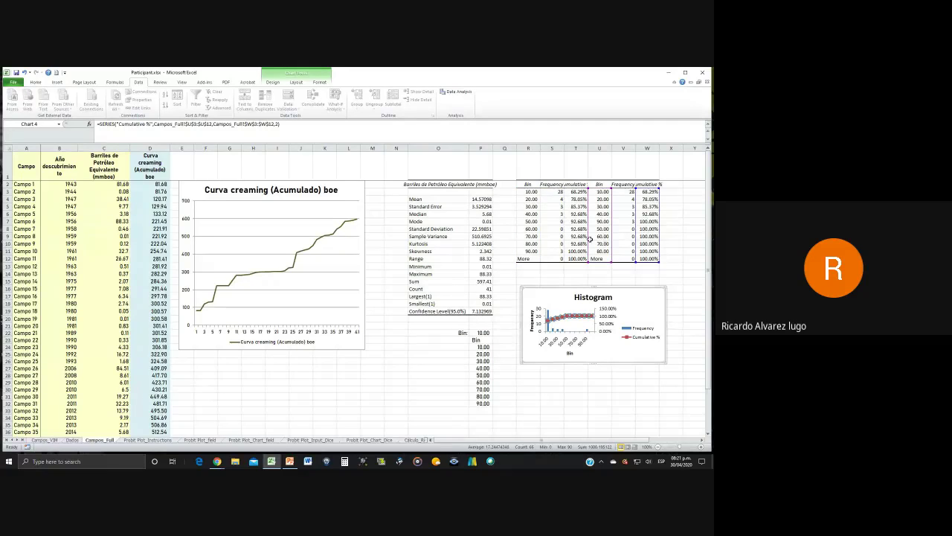
pyautogui.moveTo(532, 235); pyautogui.dragTo(533, 235)
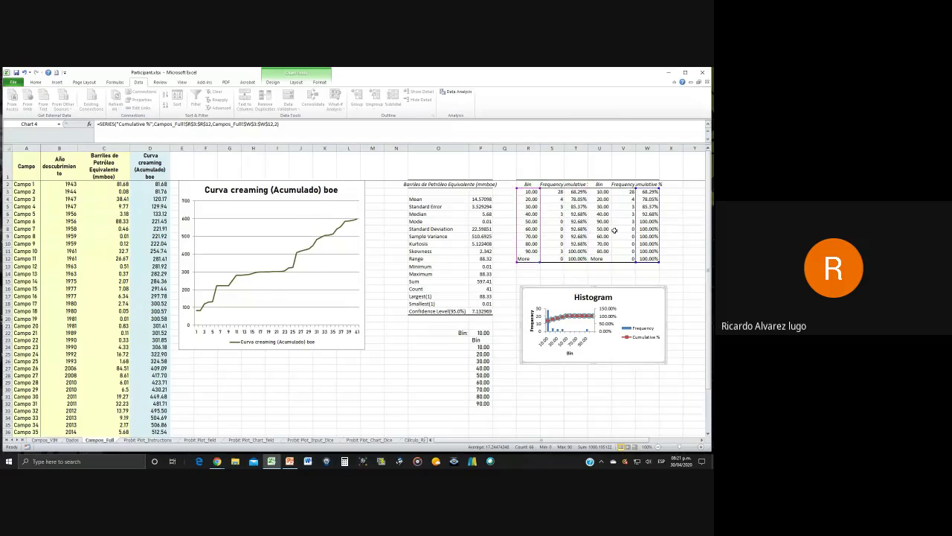
pyautogui.moveTo(632, 232); pyautogui.dragTo(578, 233)
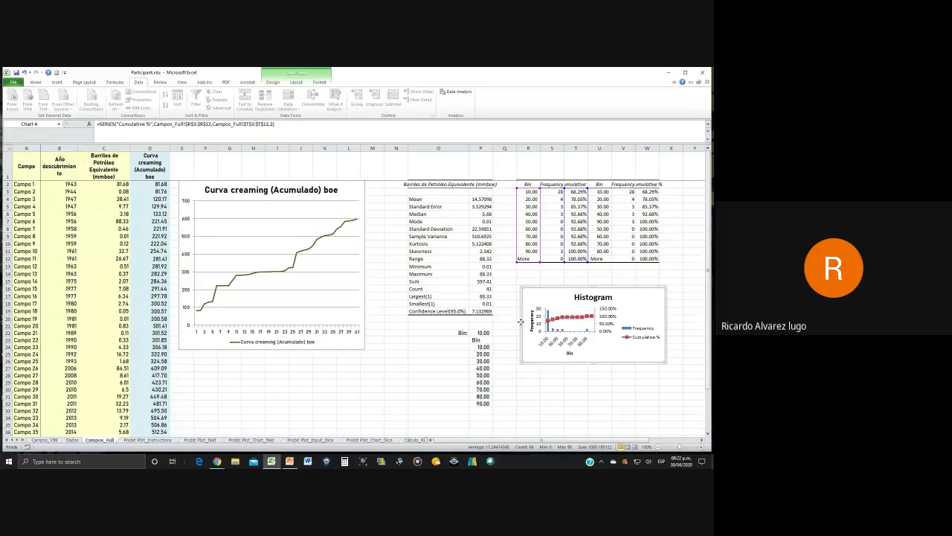
pyautogui.moveTo(522, 322); pyautogui.dragTo(356, 319)
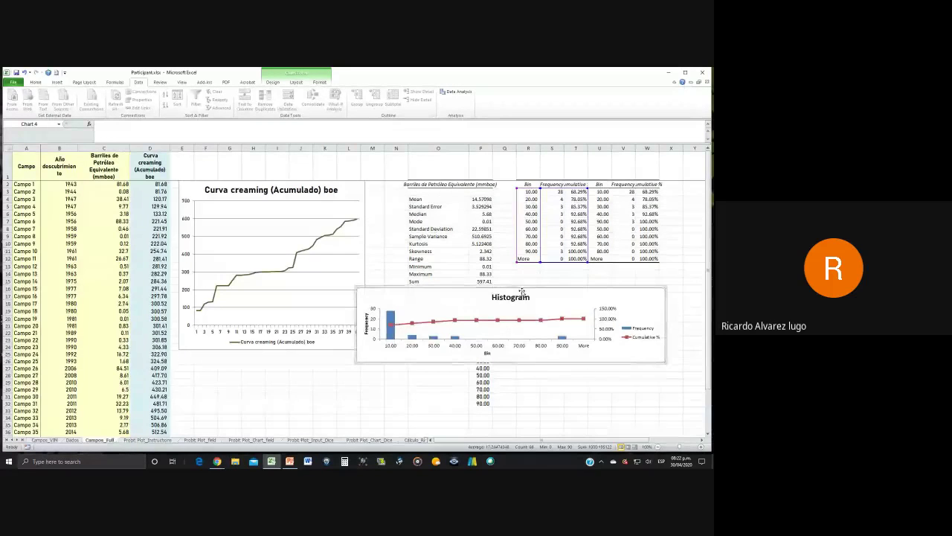
# - Increase the height of the histogram chart by extending its upper edge
pyautogui.moveTo(510, 284); pyautogui.dragTo(510, 217)
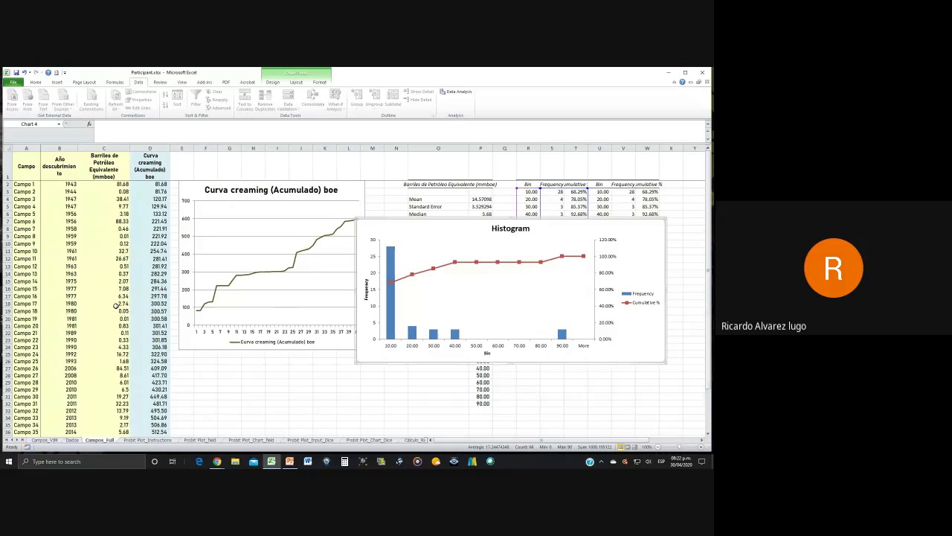
# - Copy the field volumes with their header from Campos_Full, range C1:C42, and go to the Probit_Plot_field sheet
pyautogui.click(104, 168)
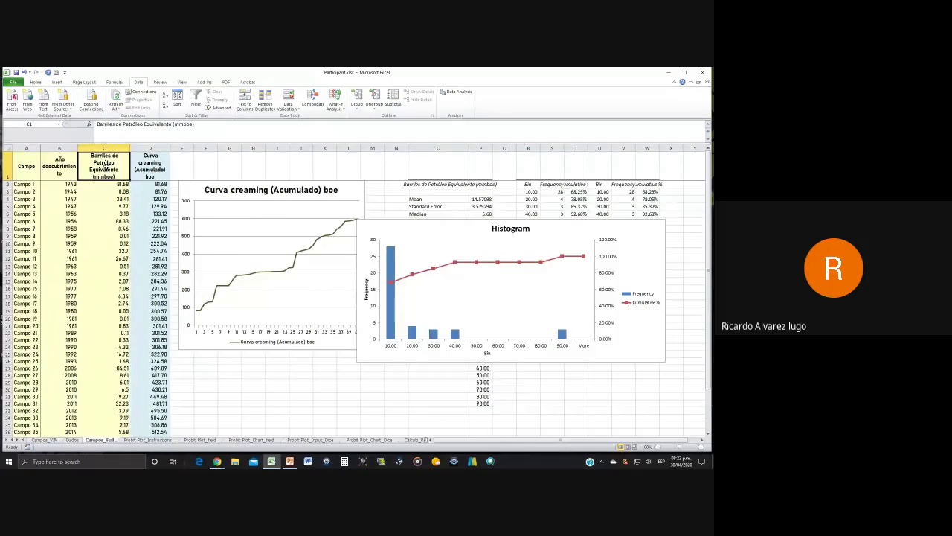
pyautogui.hotkey('ctrl', 'shift', 'Down')
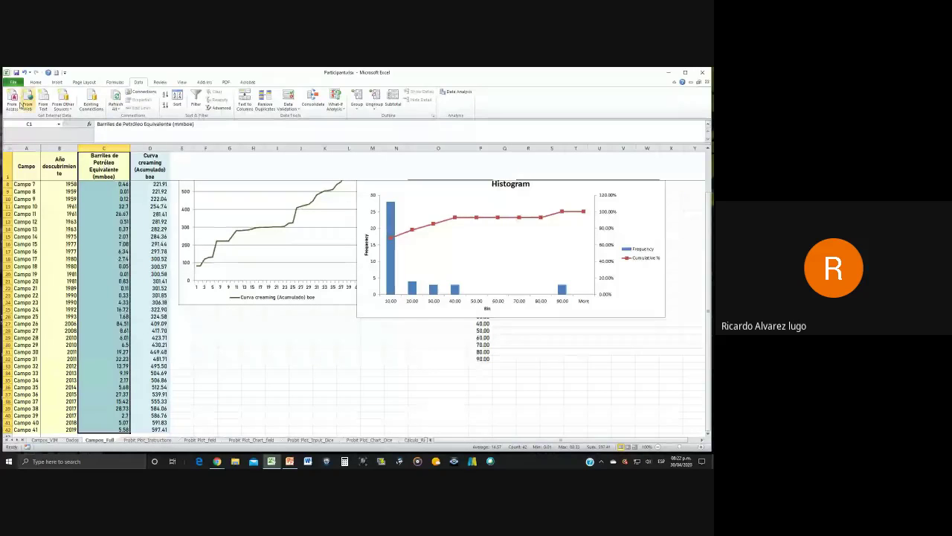
pyautogui.click(272, 379)
pyautogui.click(99, 165)
pyautogui.hotkey('ctrl', 'shift', 'Down')
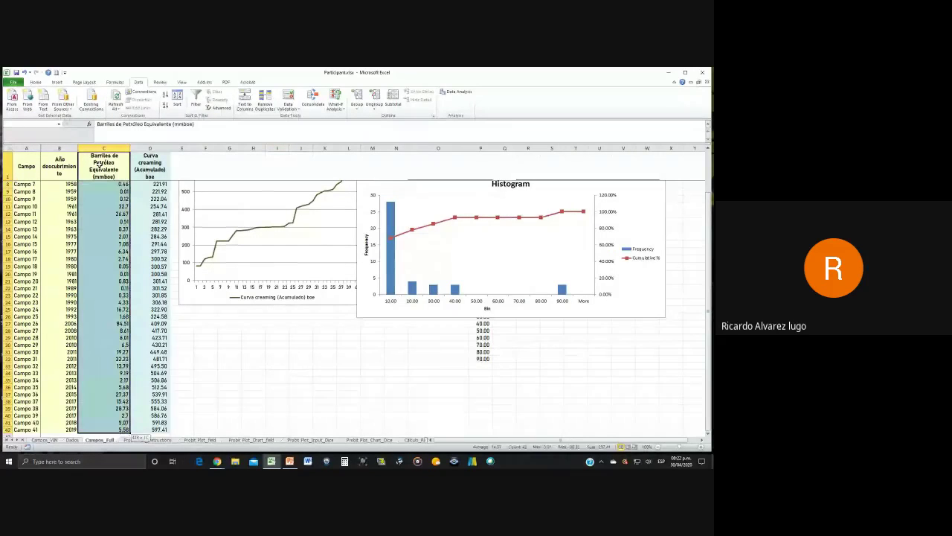
pyautogui.hotkey('ctrl', 'c')
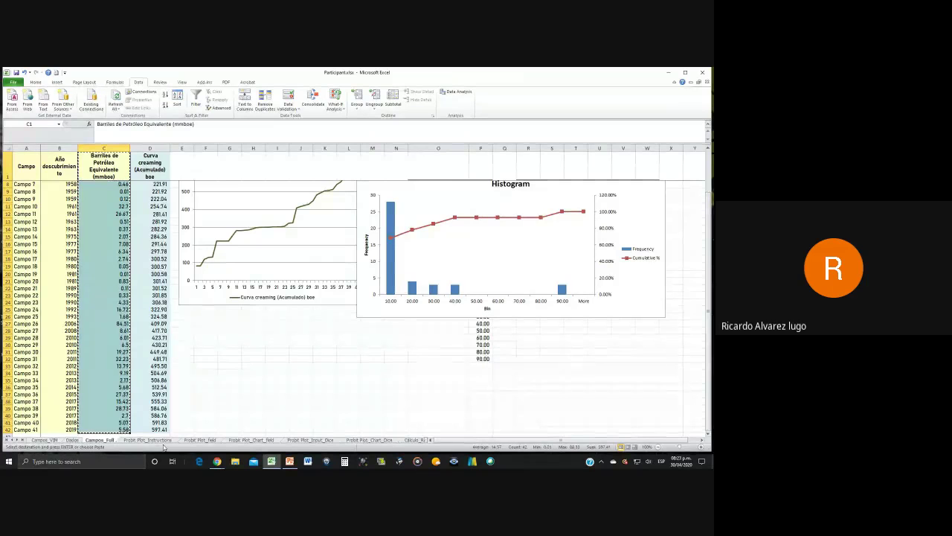
pyautogui.click(201, 440)
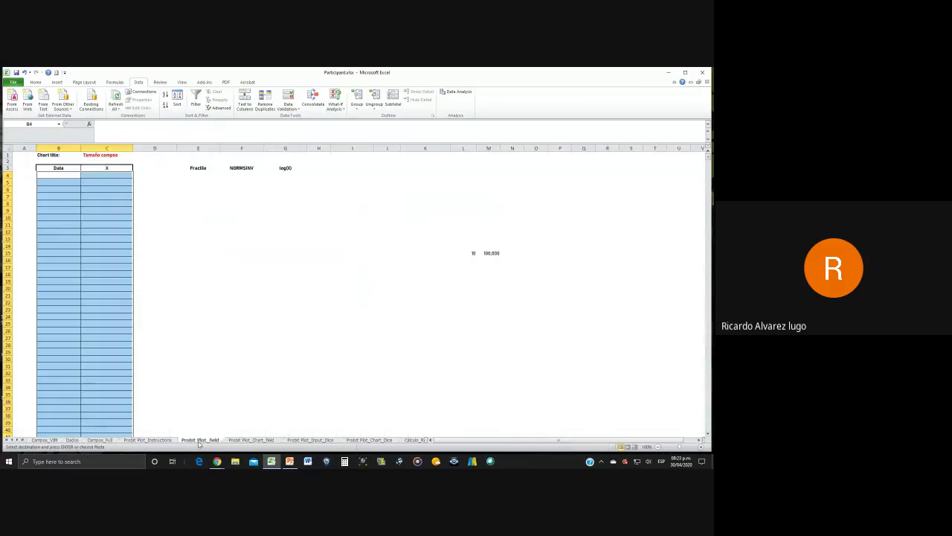
pyautogui.click(285, 307)
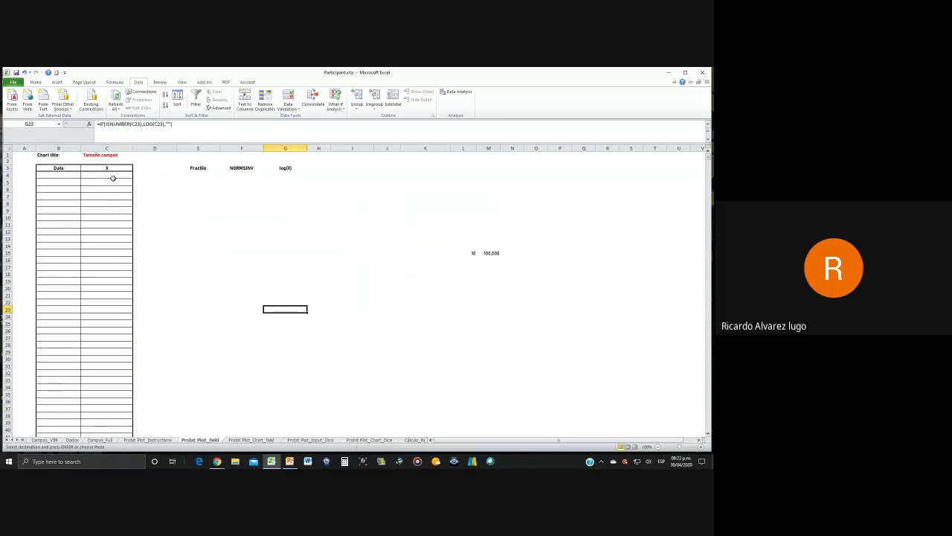
# - Try to paste the copied volumes as values starting at C4, and undo the paste
pyautogui.click(111, 173)
pyautogui.rightClick(112, 173)
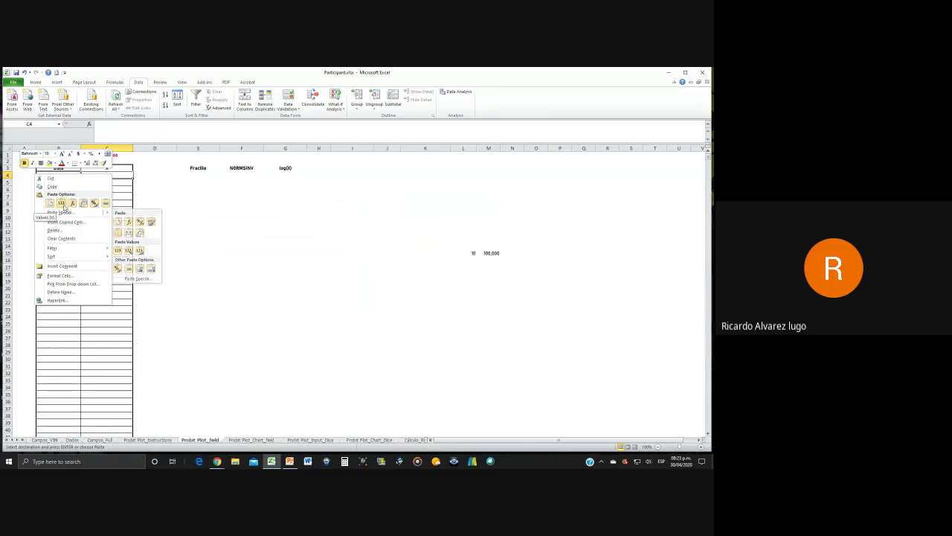
pyautogui.click(61, 203)
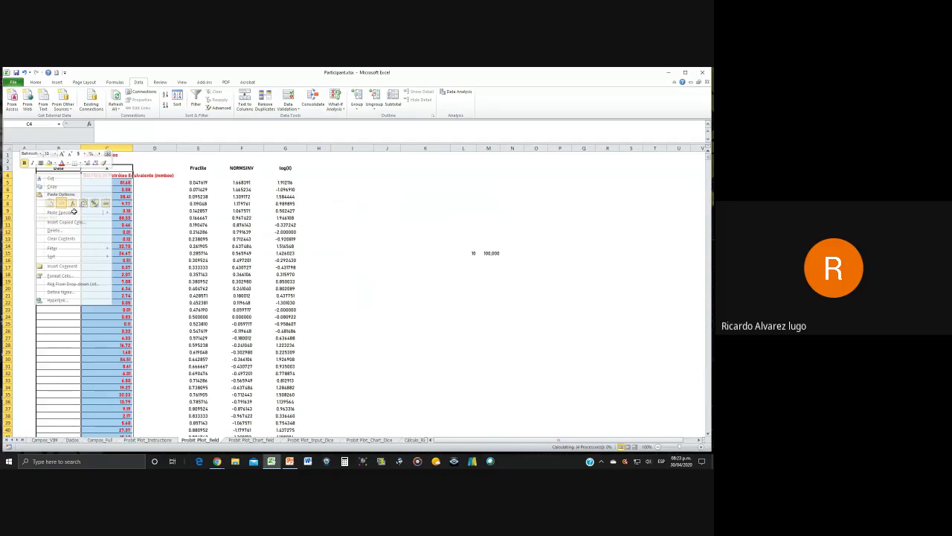
pyautogui.click(27, 74)
# - Paste the copied header and volumes as values starting at the X header cell C3
pyautogui.click(106, 169)
pyautogui.rightClick(106, 169)
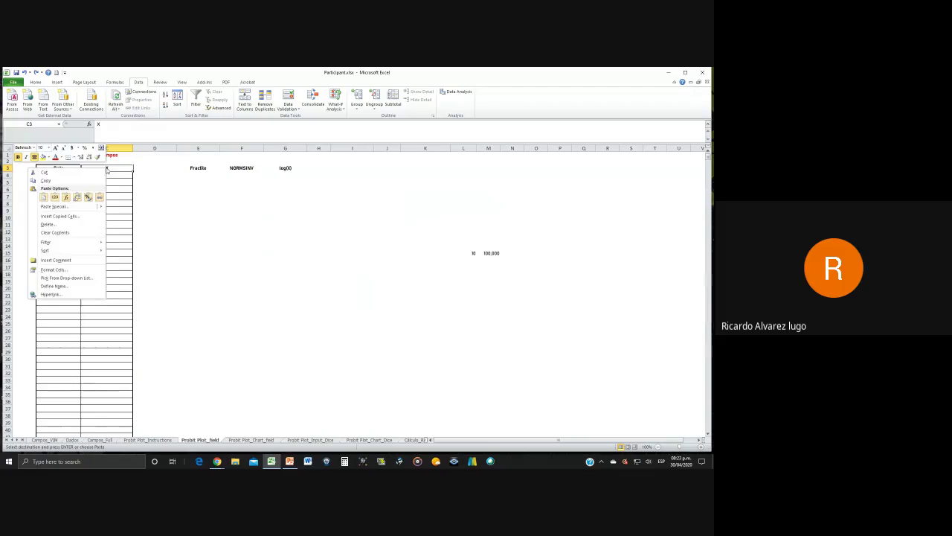
pyautogui.click(55, 196)
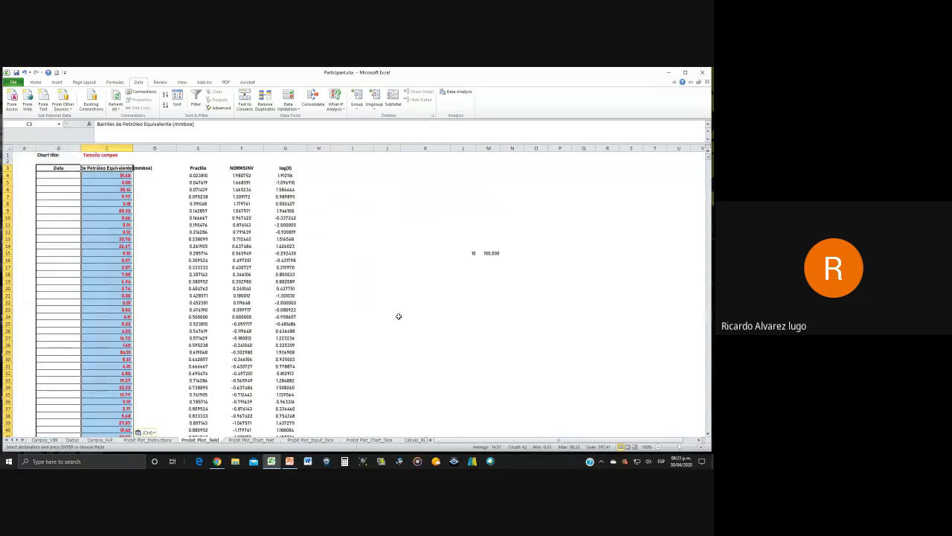
pyautogui.click(399, 316)
pyautogui.scroll(-2, 170, 279)
pyautogui.scroll(2, 170, 280)
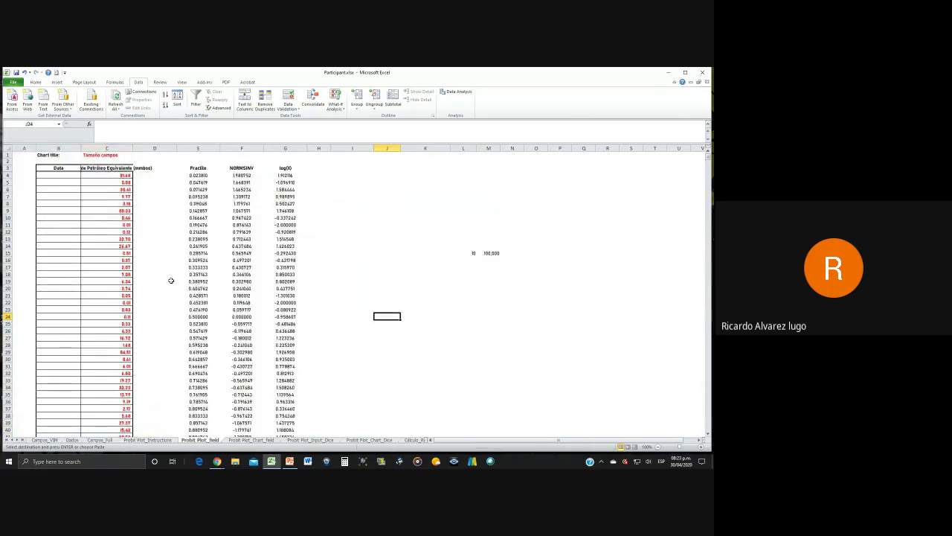
# - Label the Data column from B4 with Campo 1 and Campo 2, and fill the series down to Campo 41
pyautogui.click(58, 174)
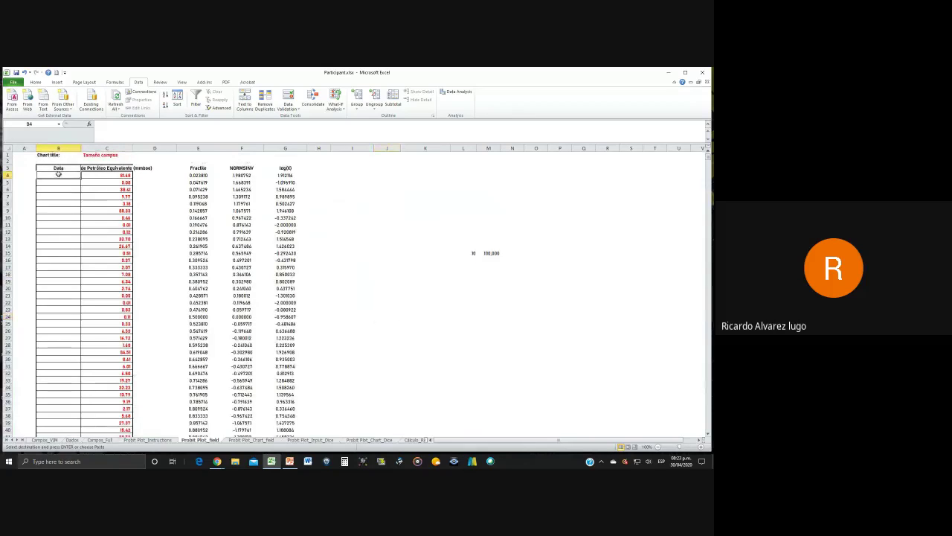
pyautogui.write('Campo 1')
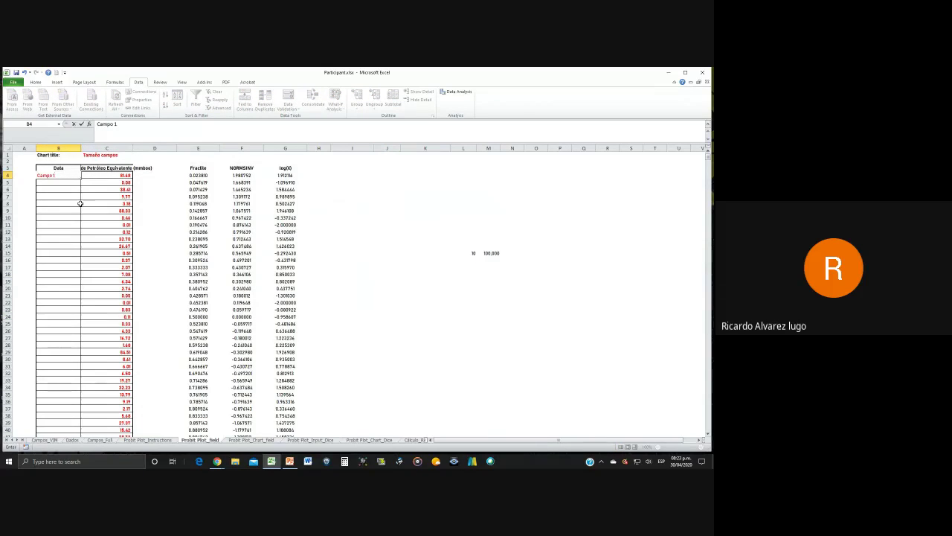
pyautogui.press('Return')
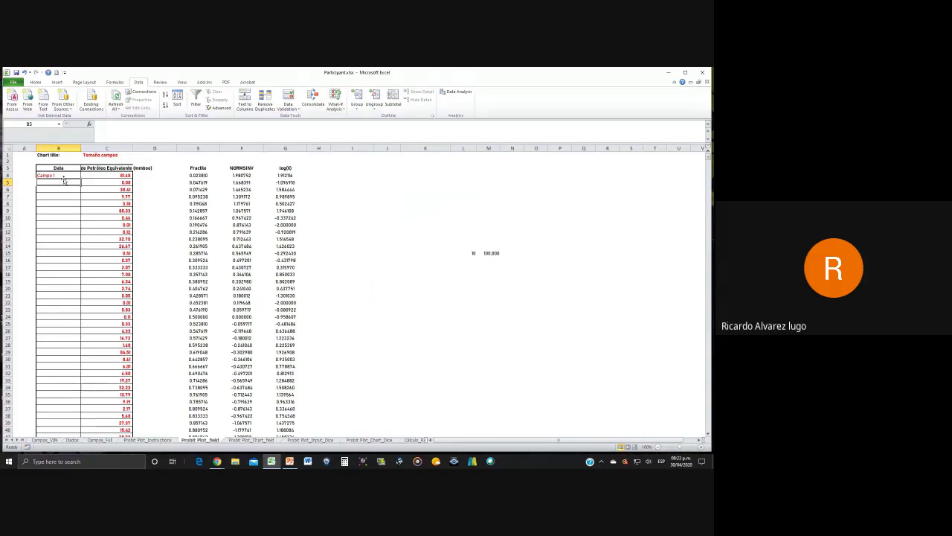
pyautogui.write('Campo')
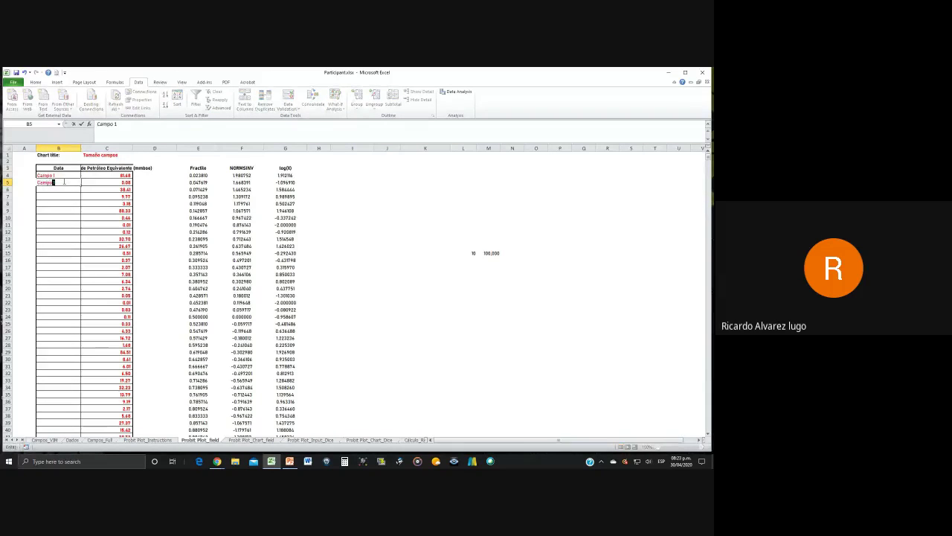
pyautogui.write(' 2')
pyautogui.press('Return')
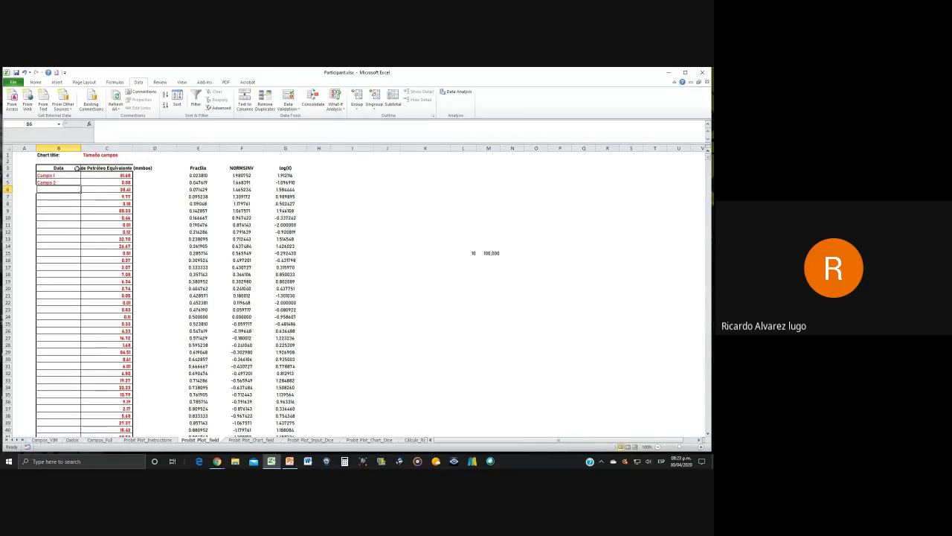
pyautogui.moveTo(60, 175); pyautogui.dragTo(68, 437)
pyautogui.scroll(2, 147, 283)
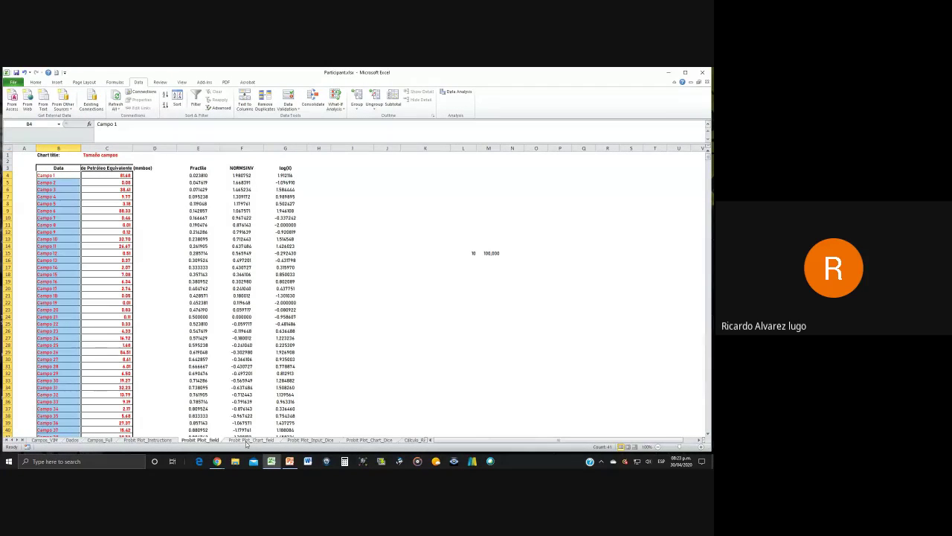
# - Check how the unsorted data plots on the Probit_Plot_Chart_field sheet and return to the Probit_Plot_field sheet
pyautogui.click(246, 441)
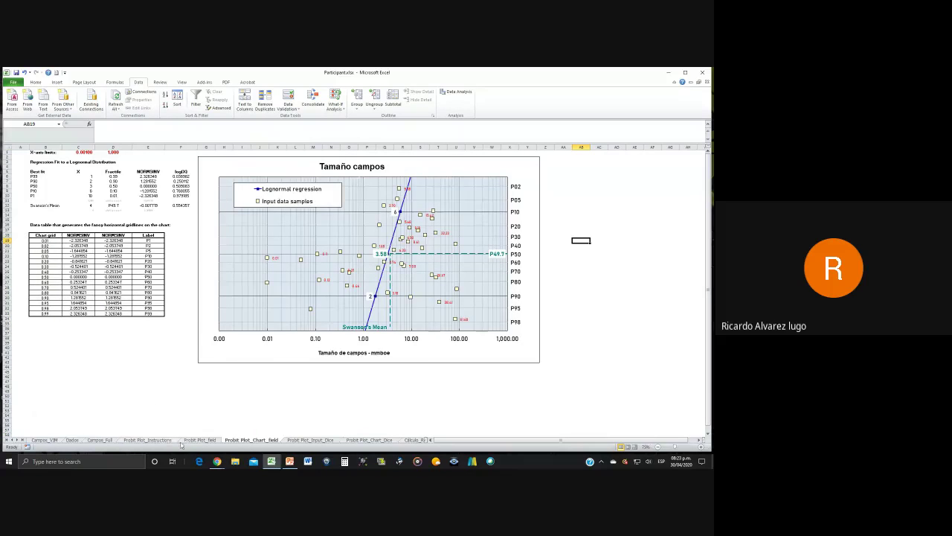
pyautogui.click(188, 441)
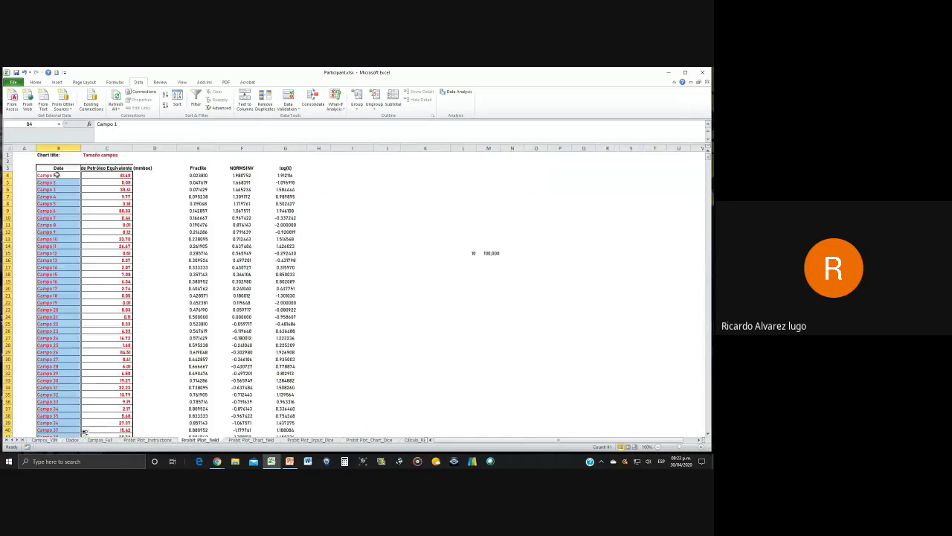
# - Sort the field names and volumes by Barriles de Petróleo Equivalente (mmboe) from smallest to largest, expanding the selection
pyautogui.moveTo(58, 175); pyautogui.dragTo(103, 177)
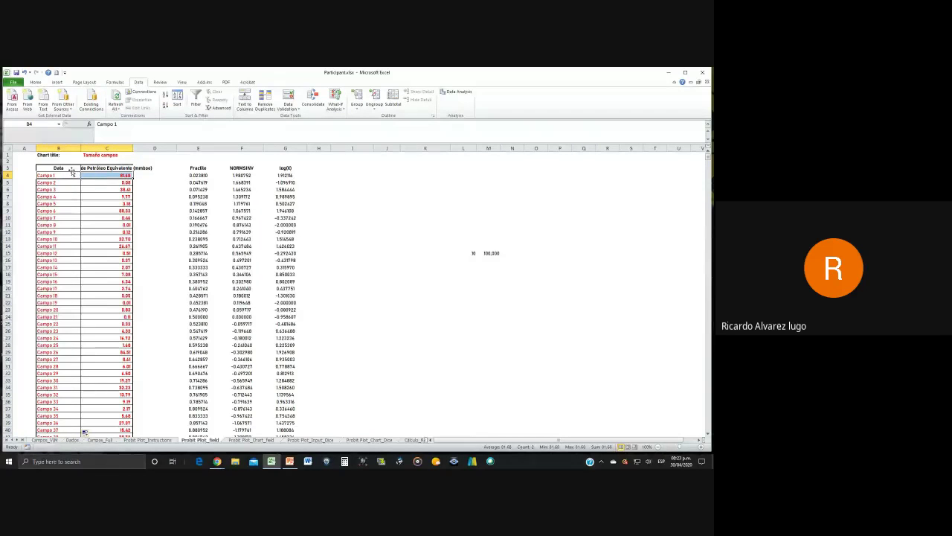
pyautogui.click(91, 168)
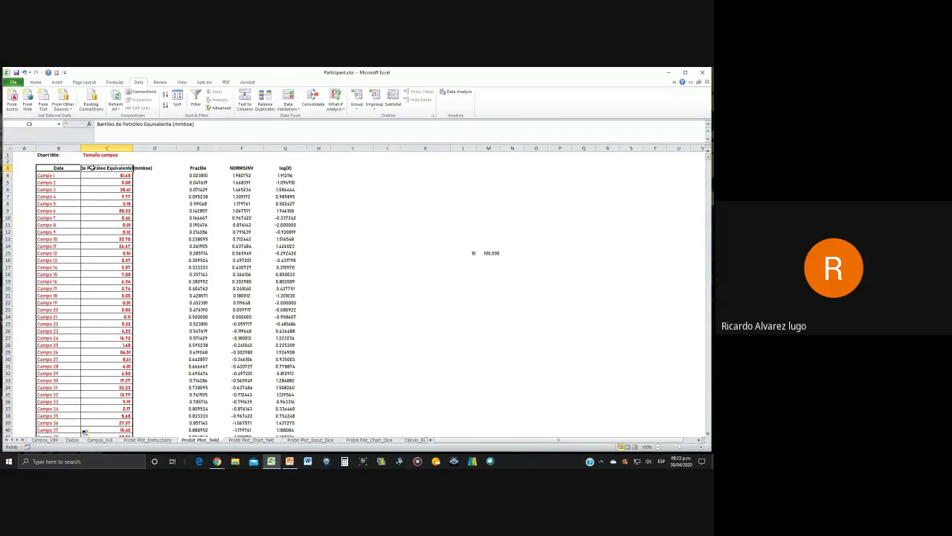
pyautogui.hotkey('ctrl', 'shift', 'Down')
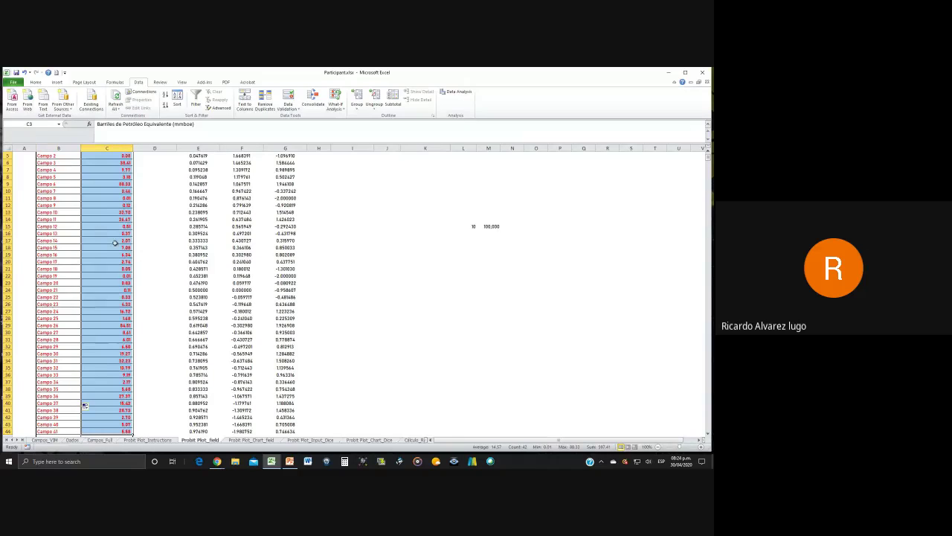
pyautogui.scroll(2, 235, 212)
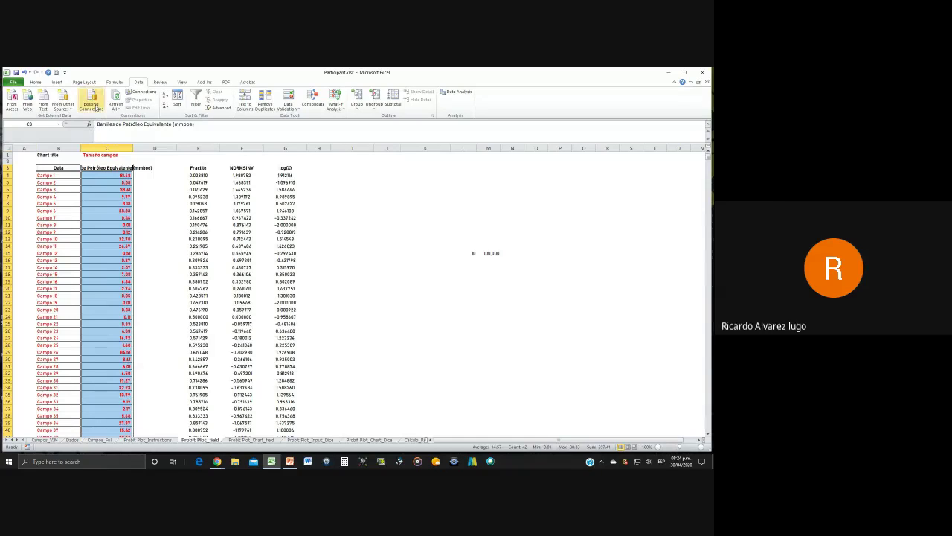
pyautogui.click(177, 98)
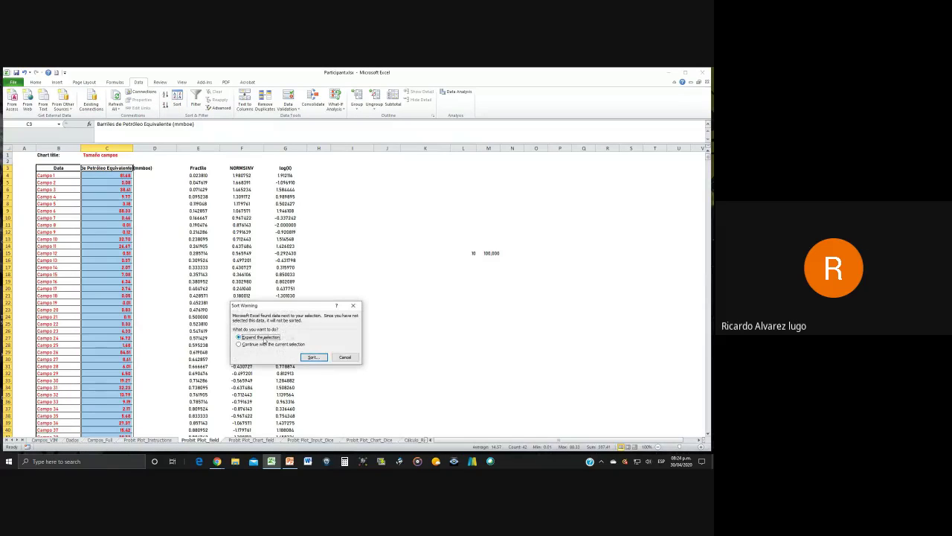
pyautogui.click(313, 357)
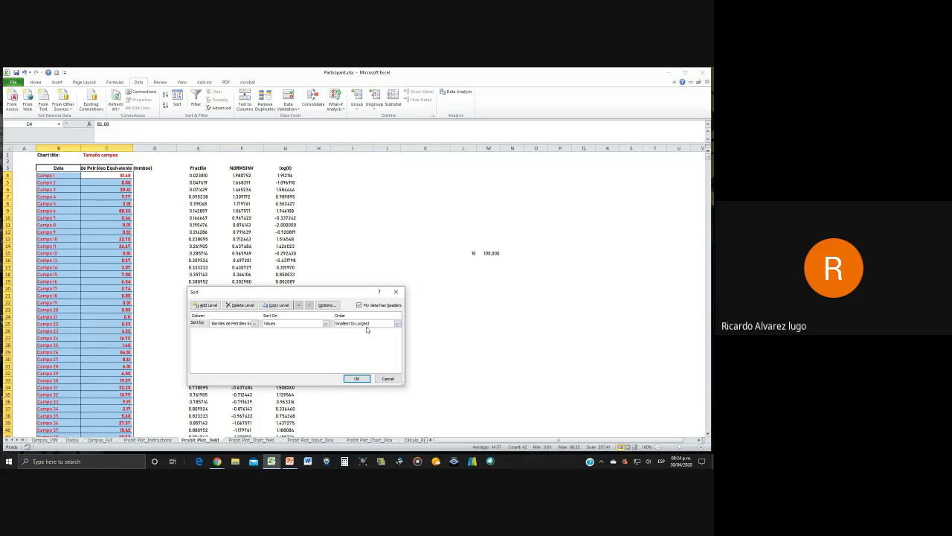
pyautogui.click(356, 378)
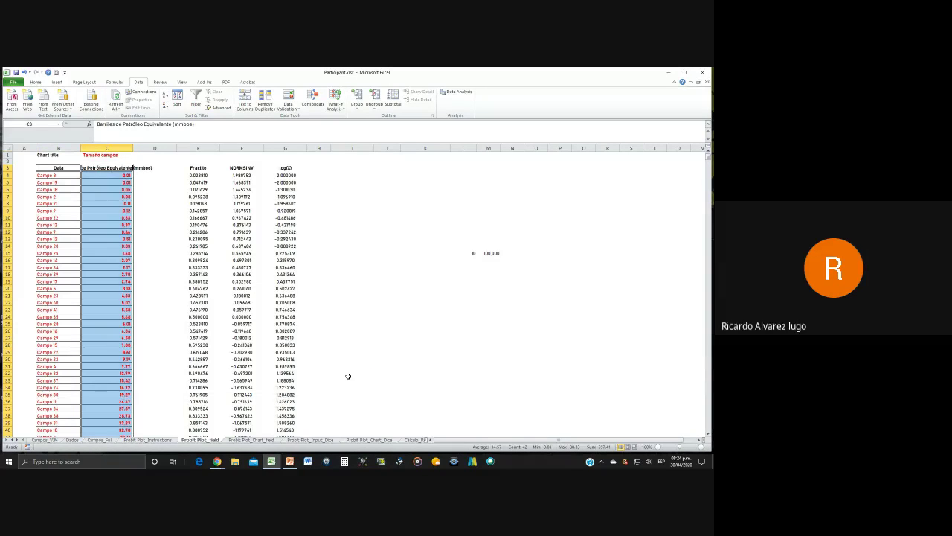
# - Examine the Tamaño campos probit chart with the sorted data on the Probit_Plot_Chart_field sheet, dismissing the data label warning
pyautogui.hotkey('ctrl', 'pagedown')
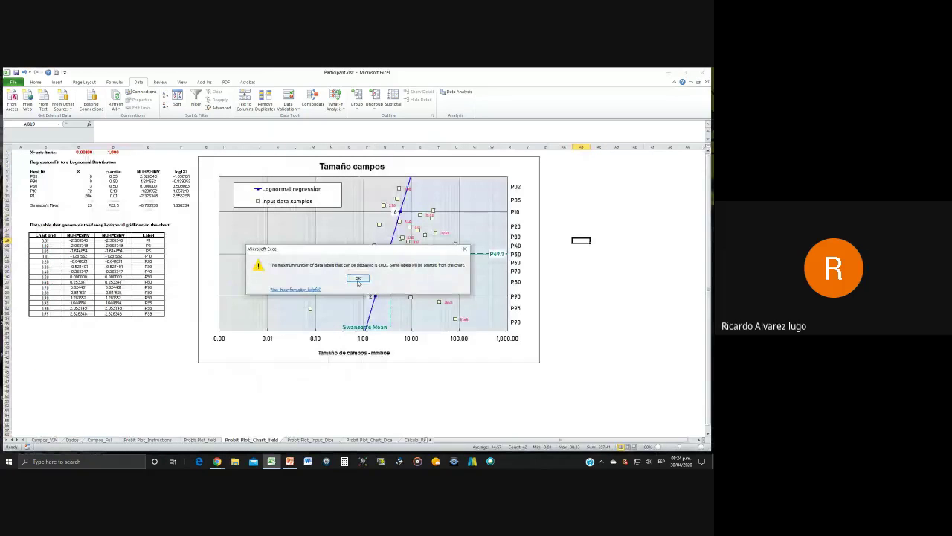
pyautogui.click(357, 279)
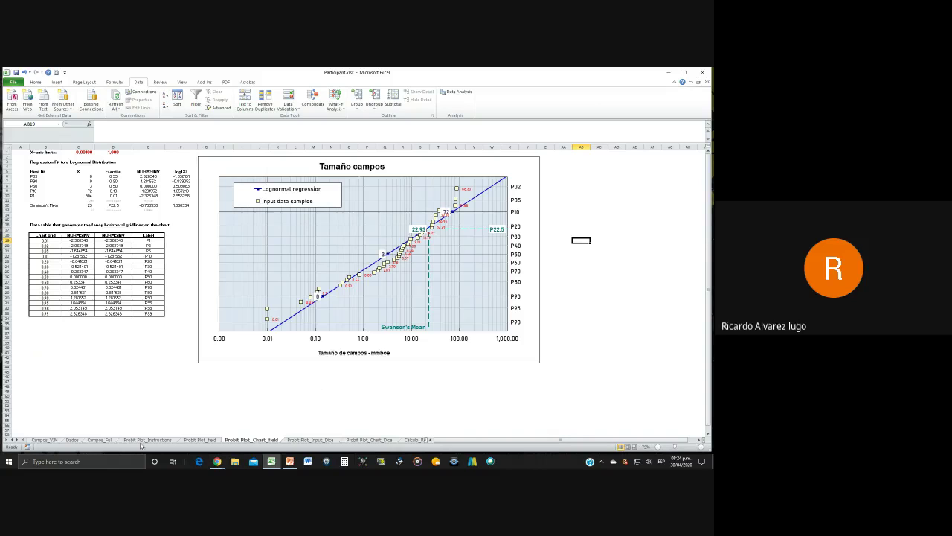
# - Switch to the PowerPoint presentation, delete the blank probability grid covering the chart on the Ejercicio slide, and start the slide show
pyautogui.click(292, 461)
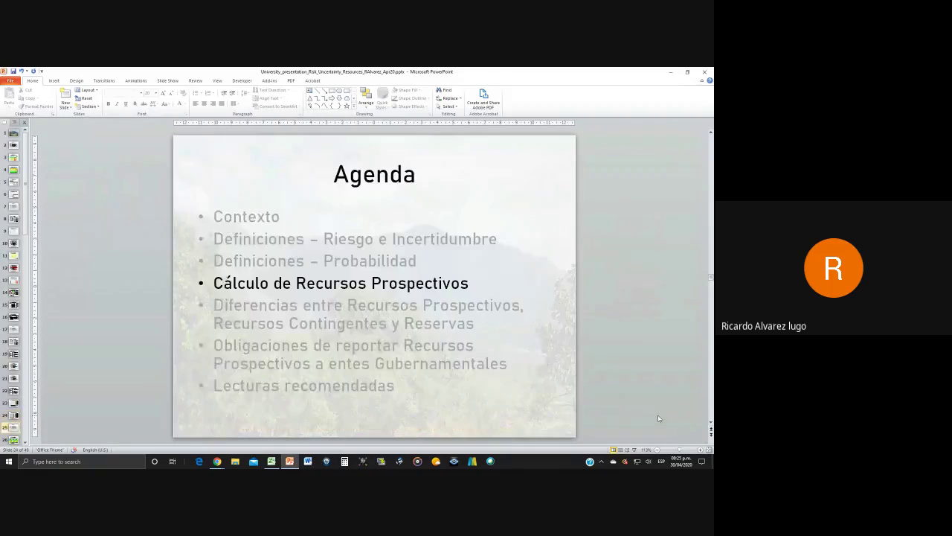
pyautogui.click(301, 348)
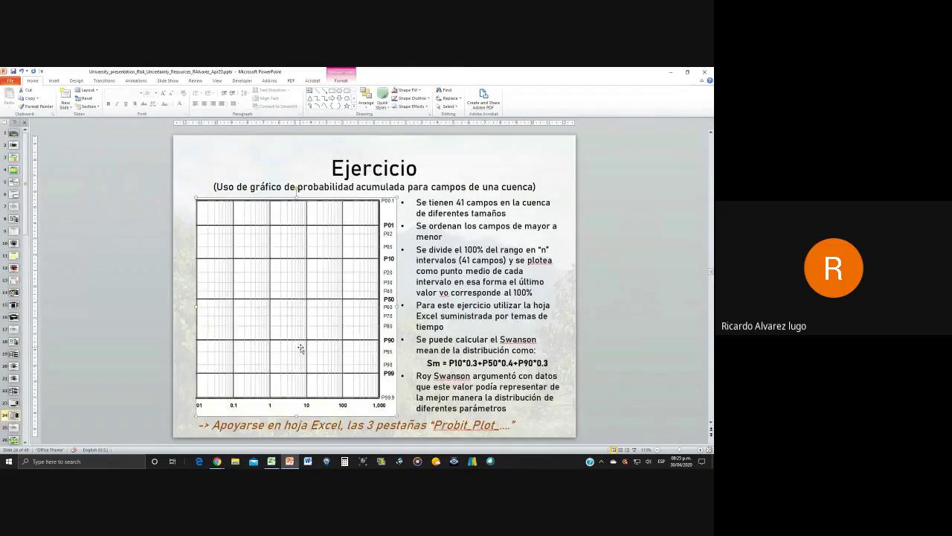
pyautogui.press('Delete')
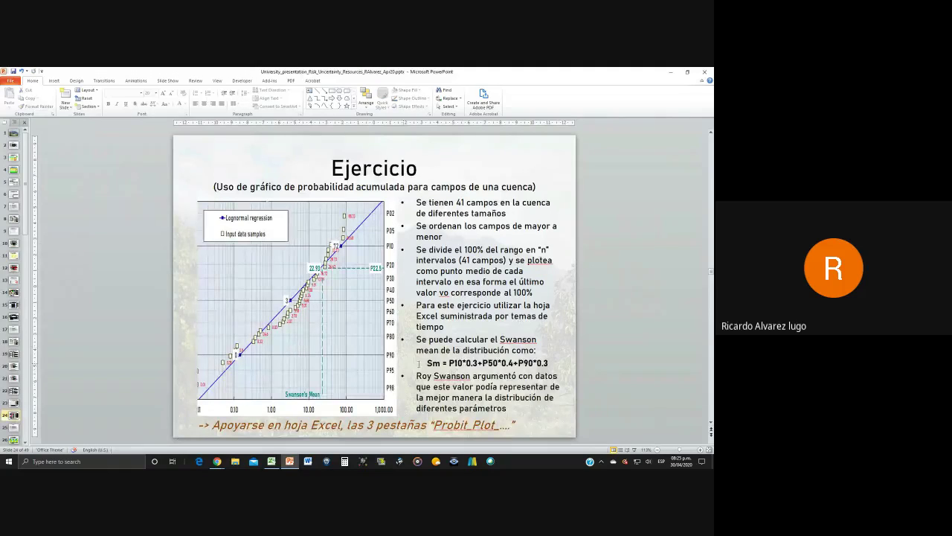
pyautogui.click(635, 450)
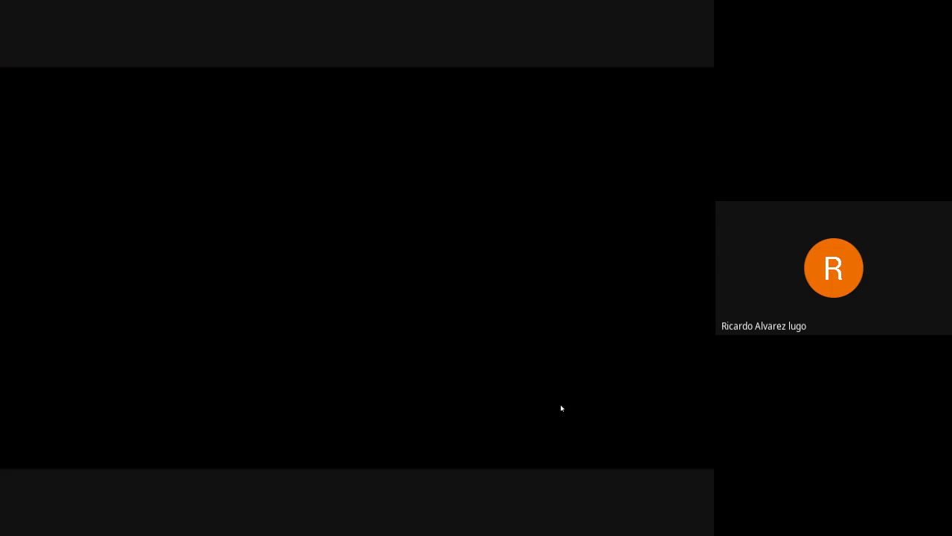